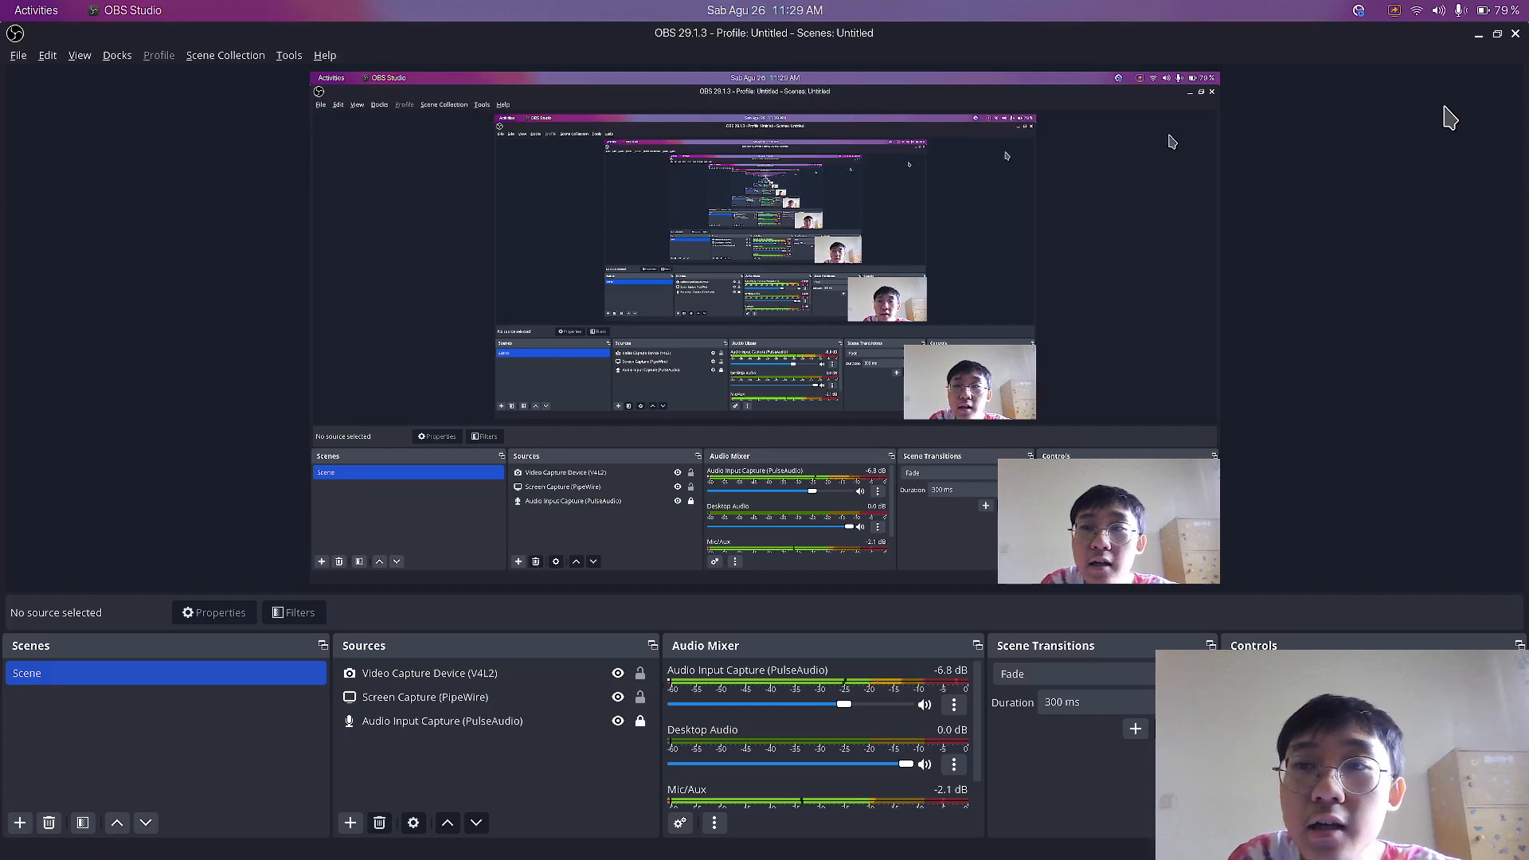
click(1475, 36)
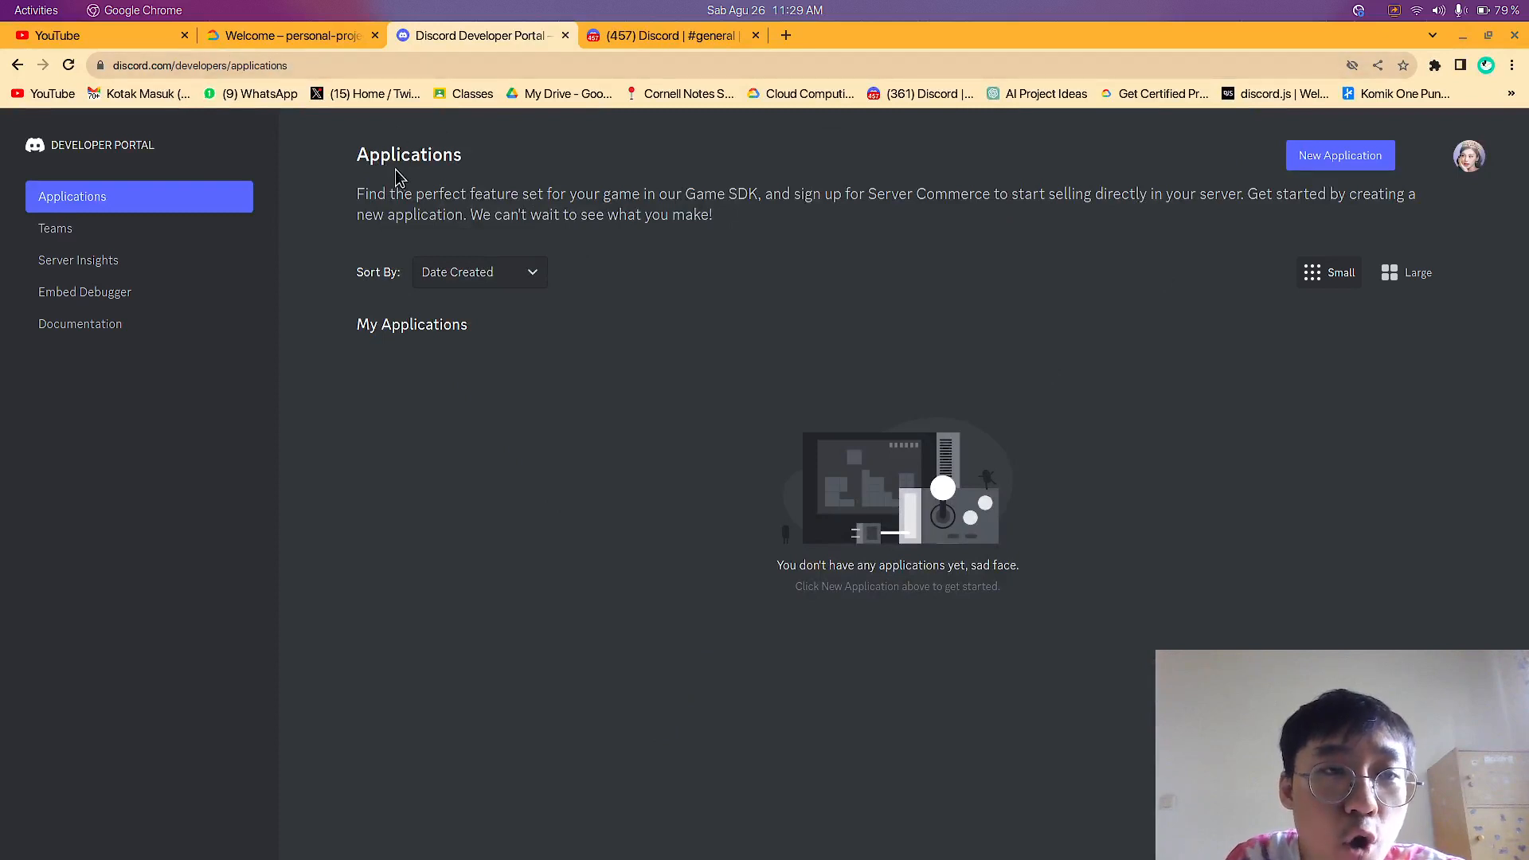
click(161, 69)
click(279, 69)
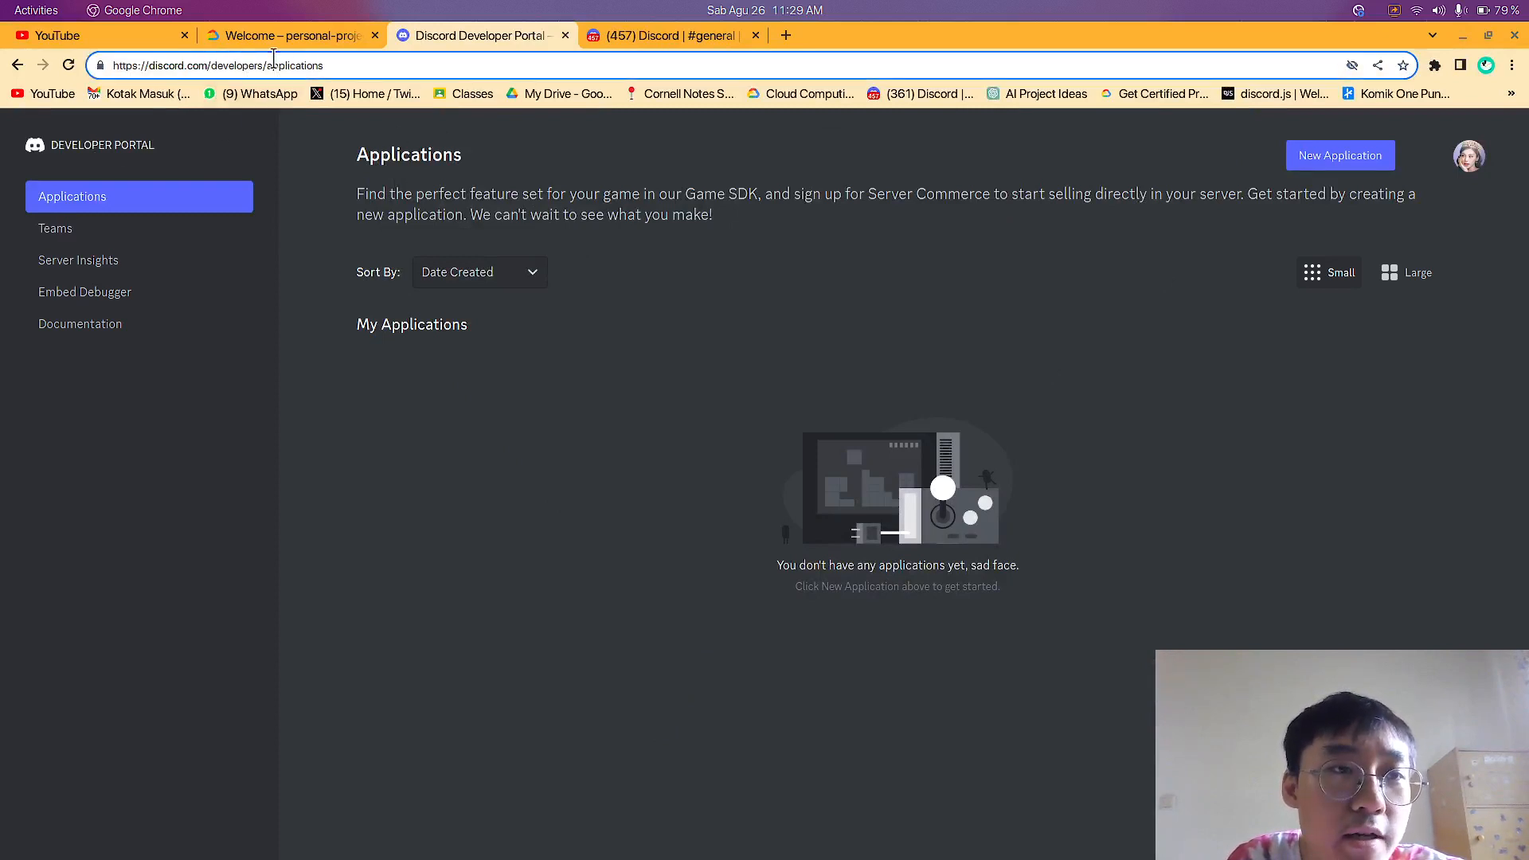
drag(341, 64, 266, 64)
key(BackSpace)
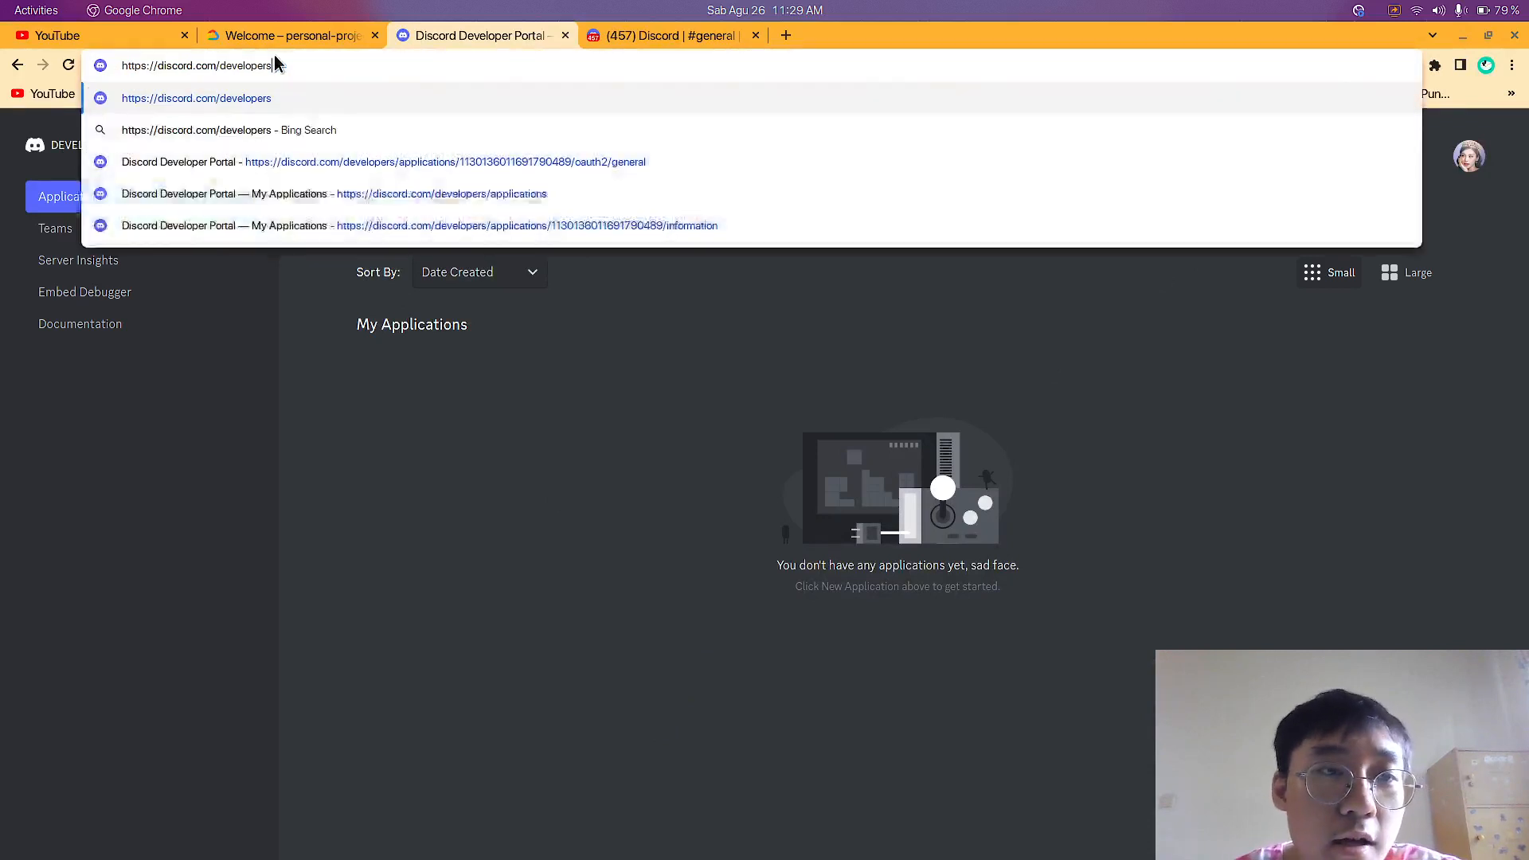
key(Return)
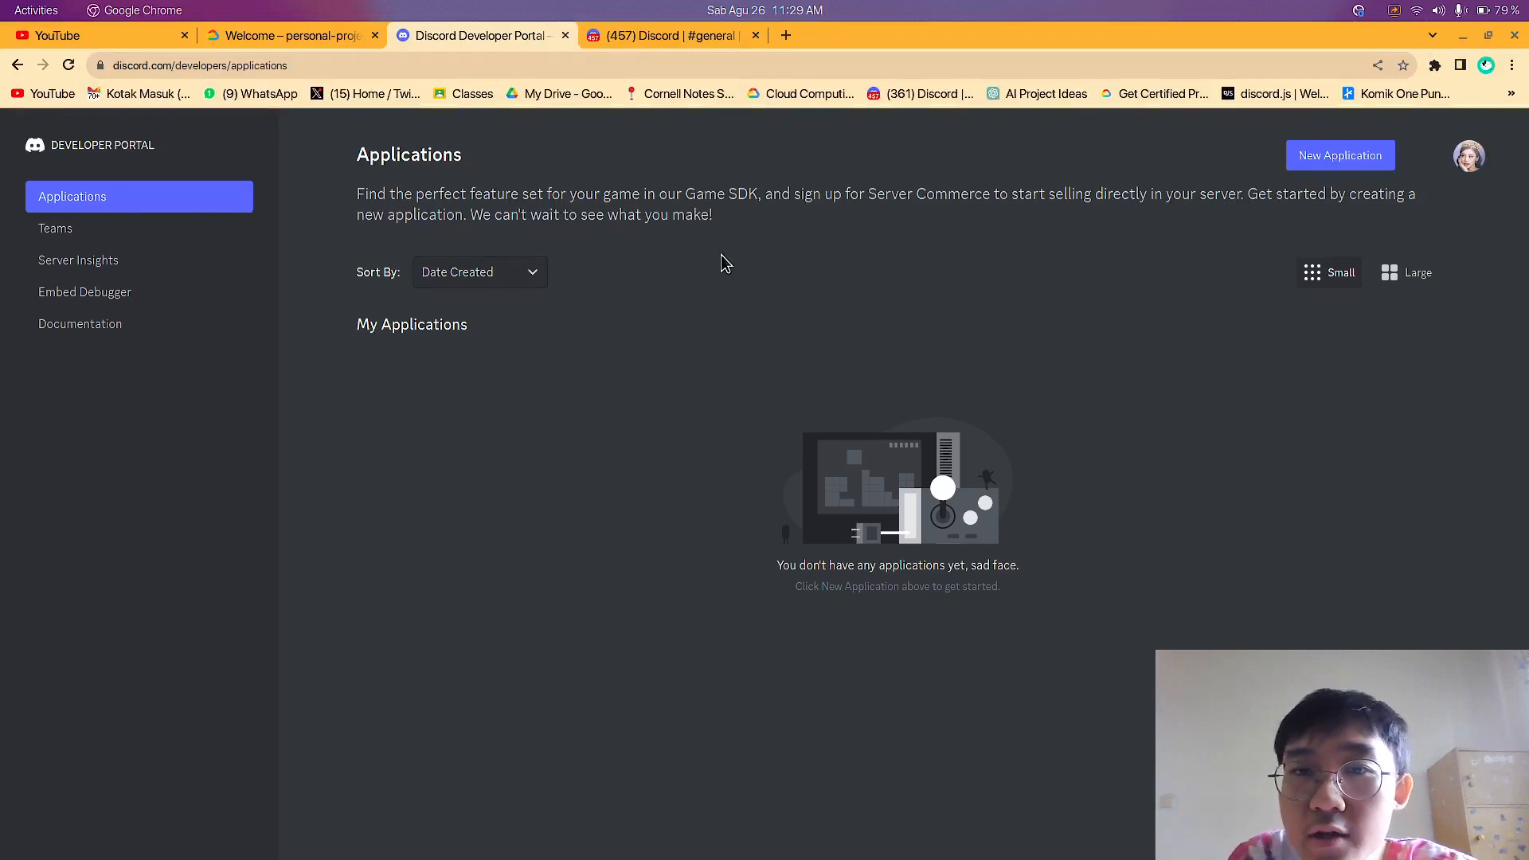
drag(358, 196, 730, 223)
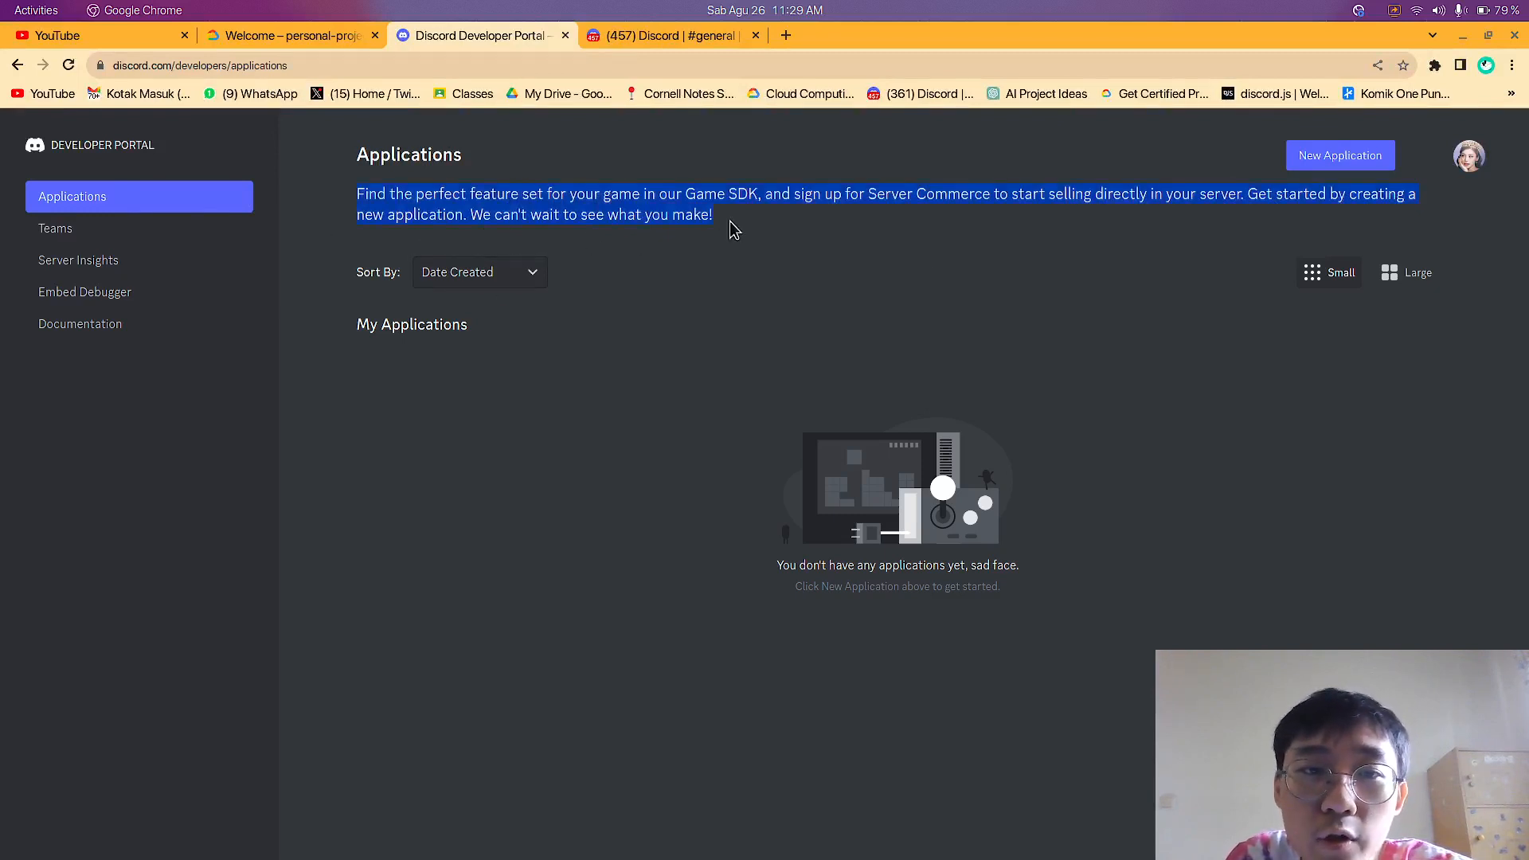
click(391, 190)
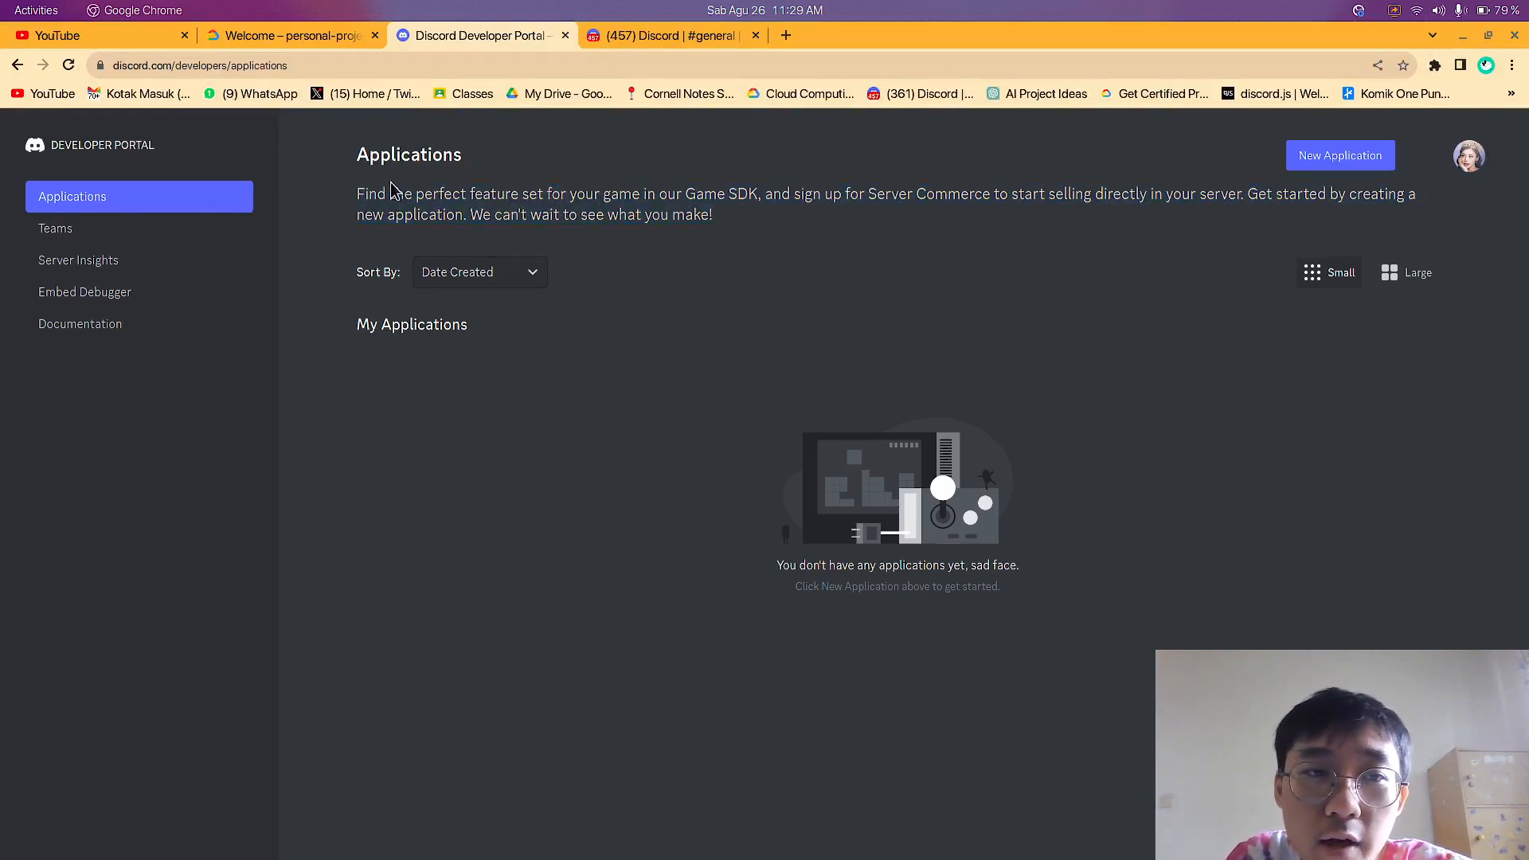
Create a new application named Yogurt under the Personal team, agreeing to the Developer Terms of Service and Developer Policy
click(1335, 164)
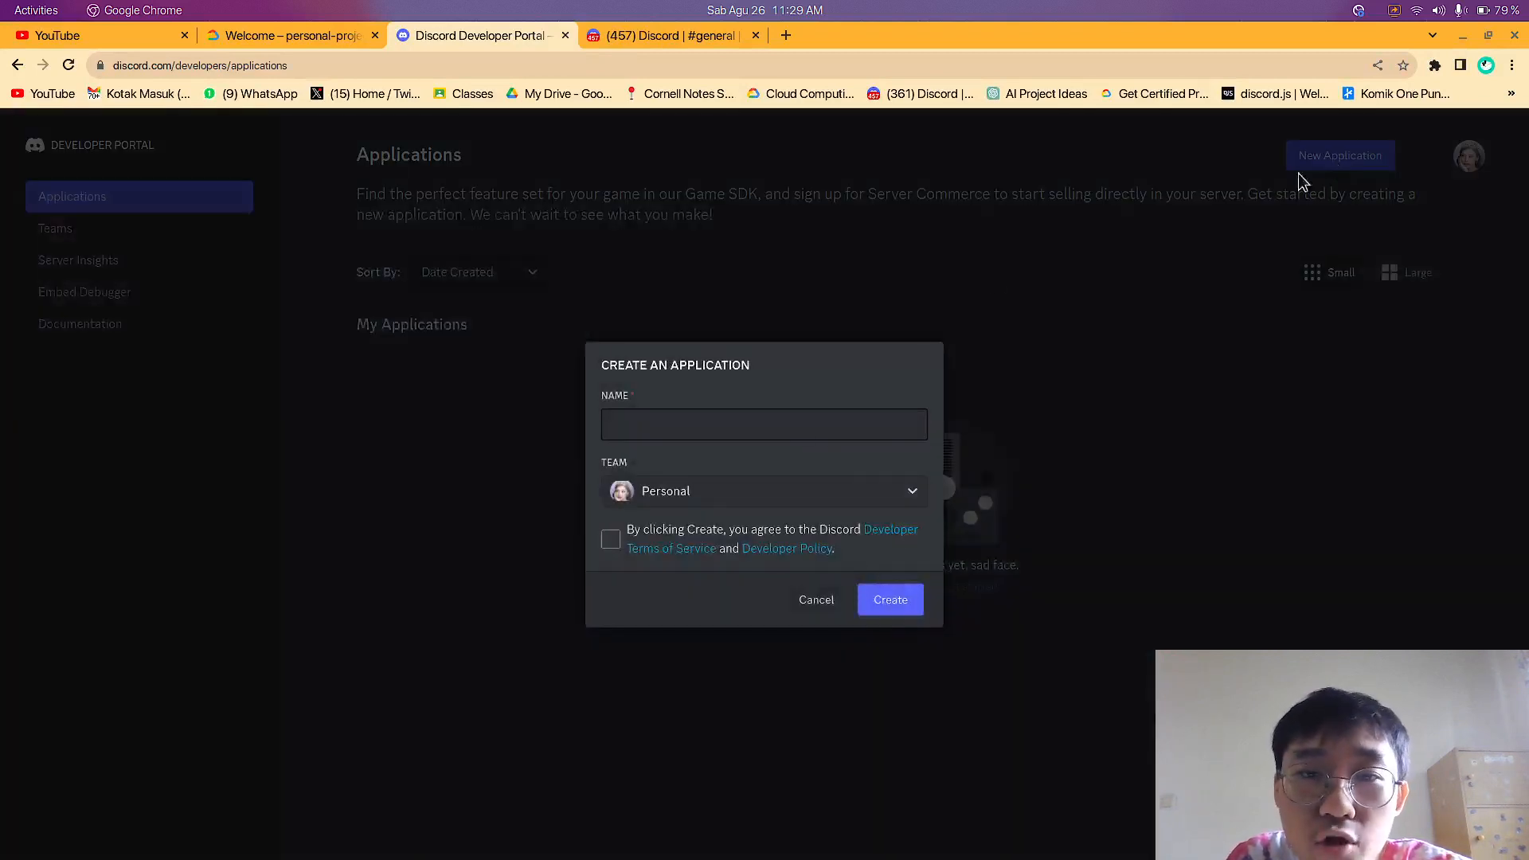
click(614, 543)
click(655, 434)
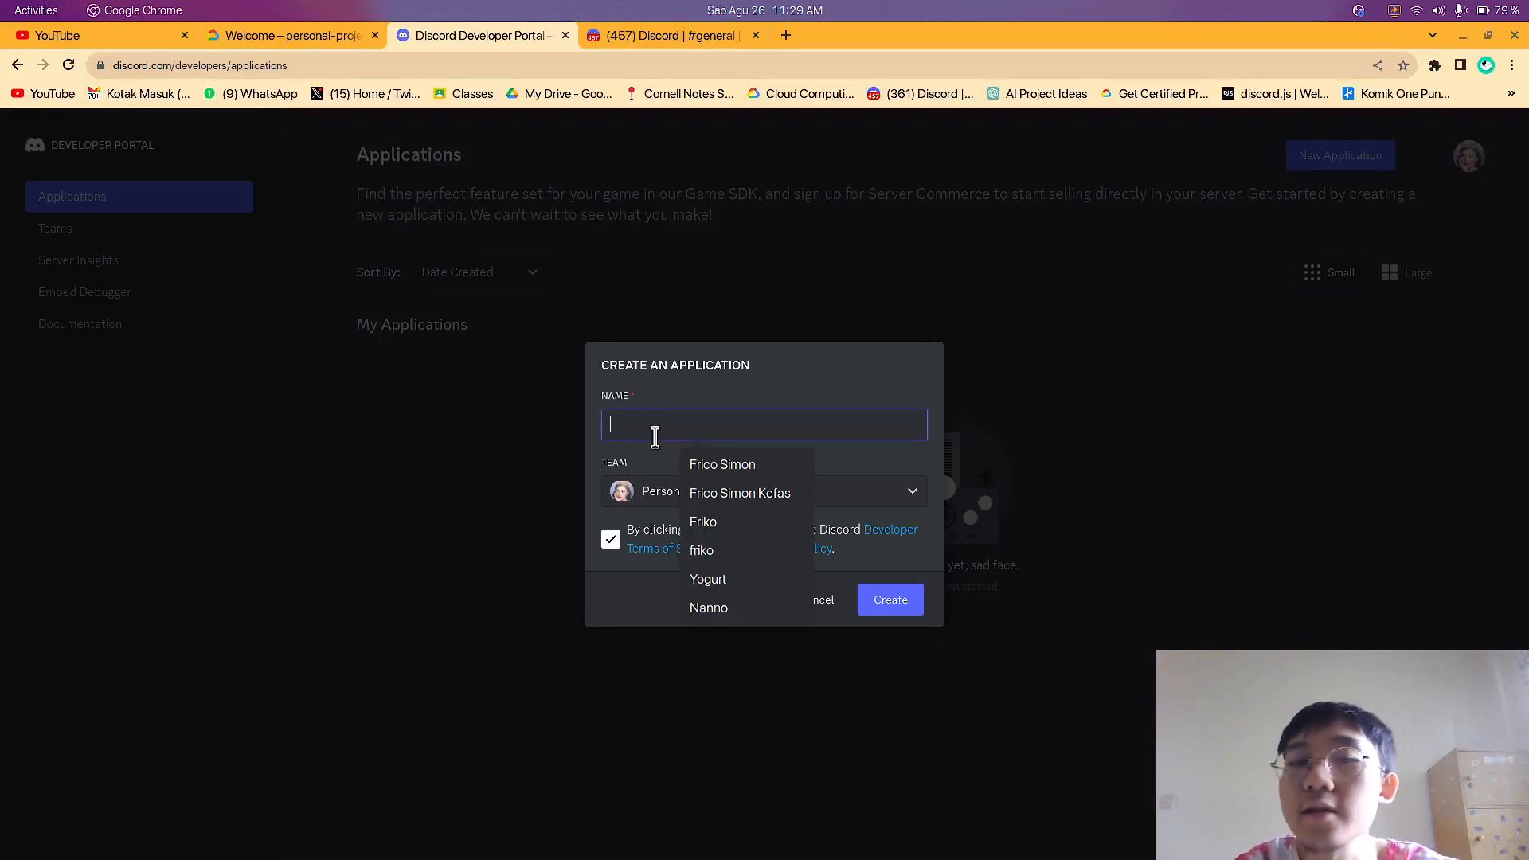
click(747, 415)
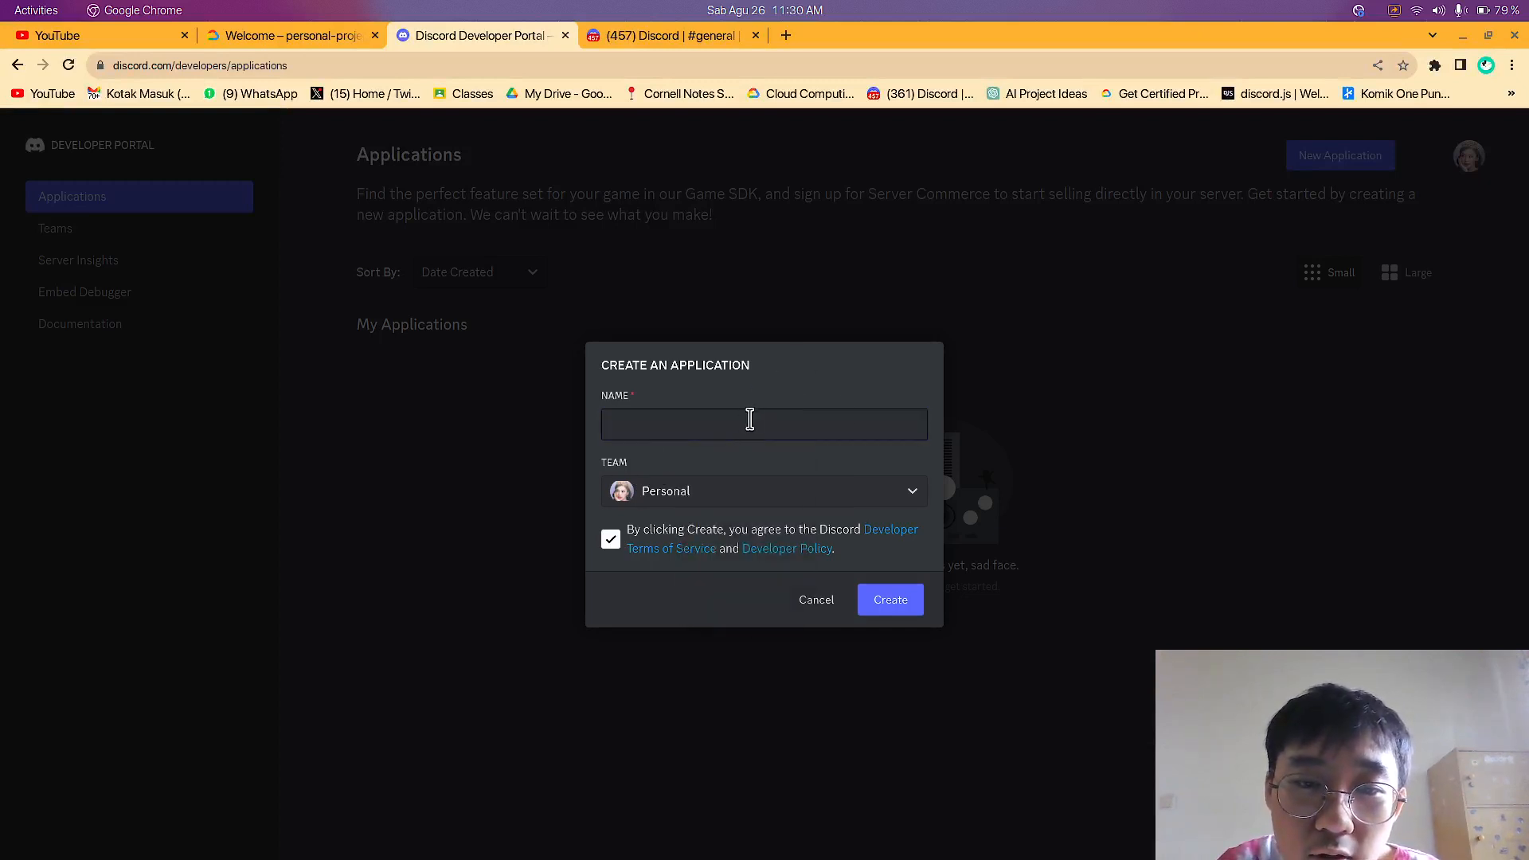
click(747, 415)
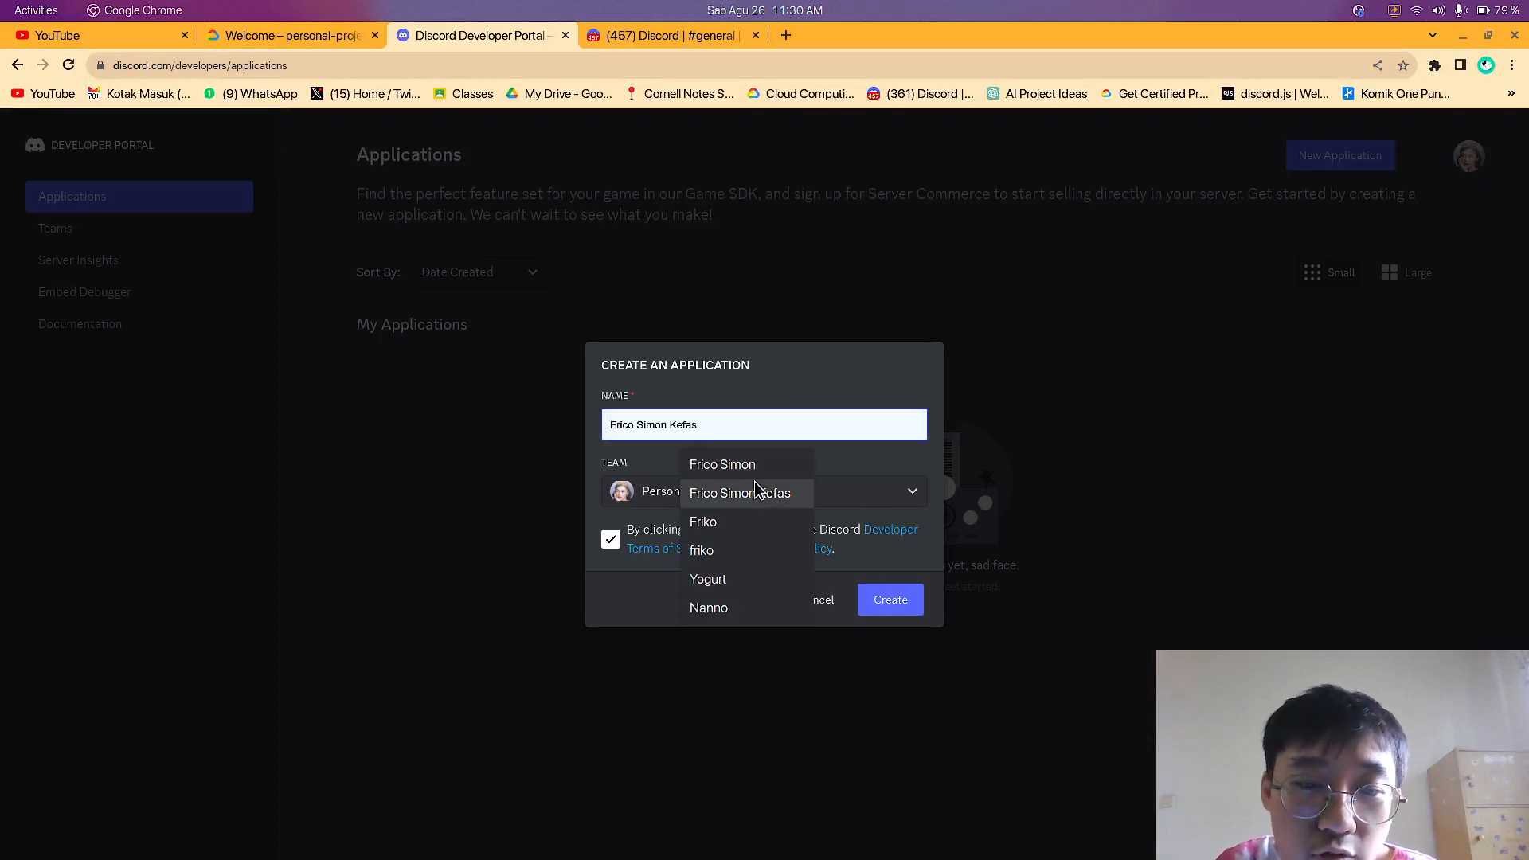
click(719, 581)
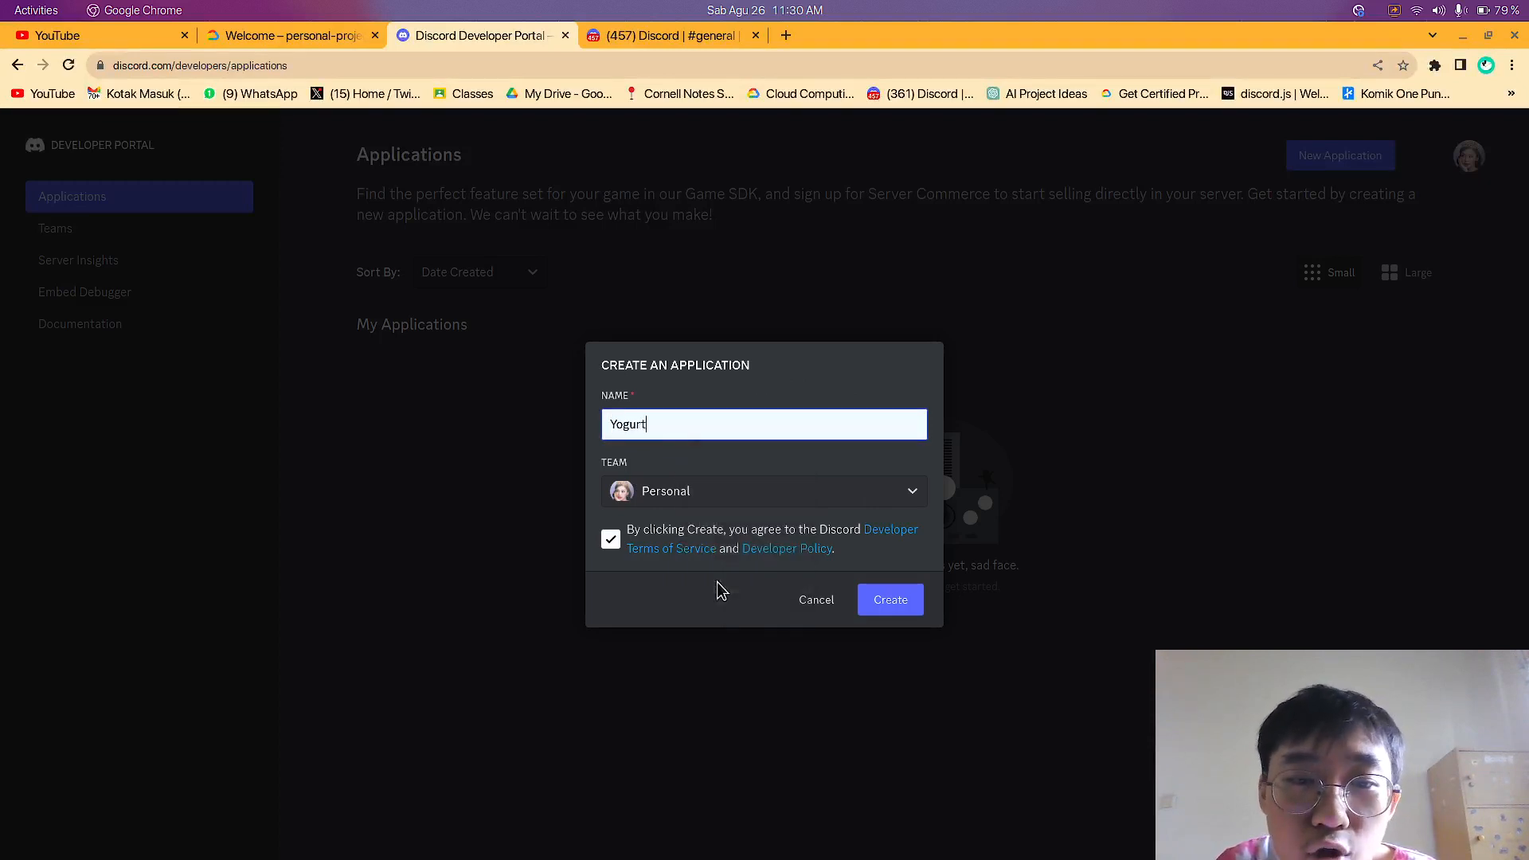
click(885, 612)
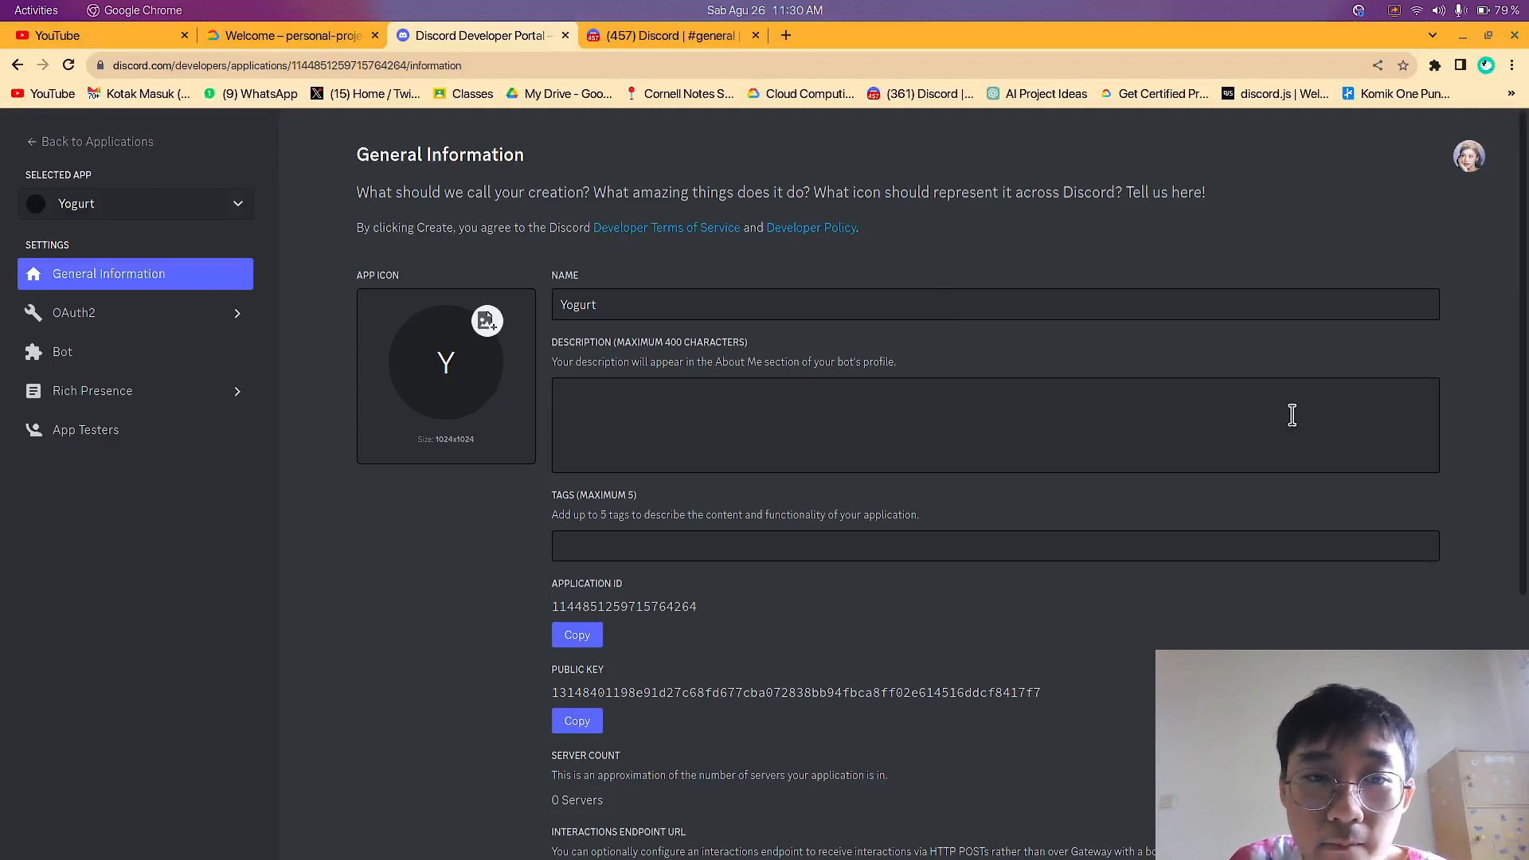
Review the Yogurt application's name, description, tags, application ID and icon in its general information
click(672, 302)
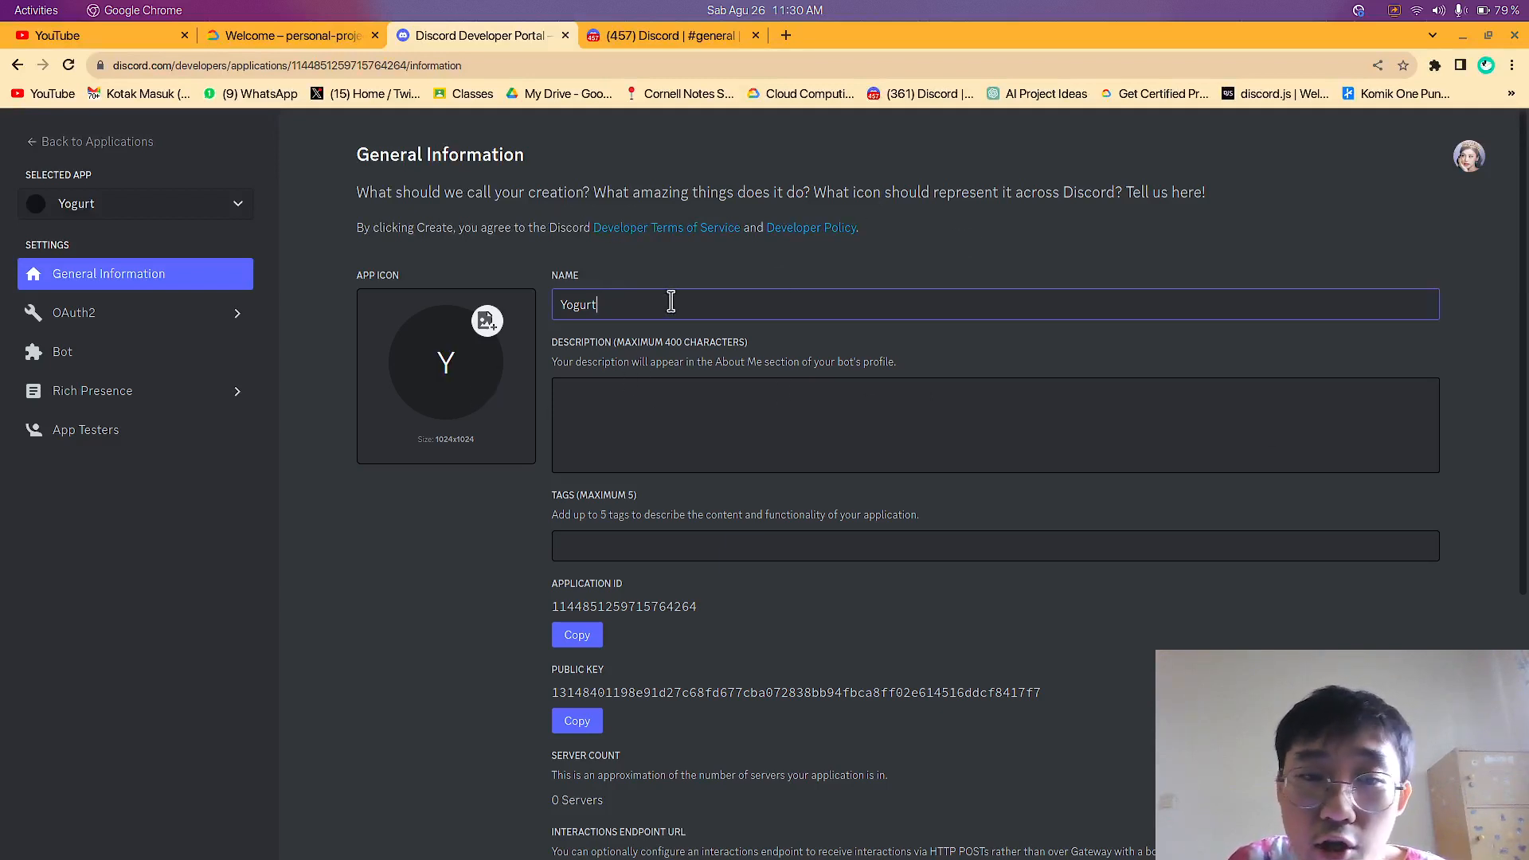
click(727, 404)
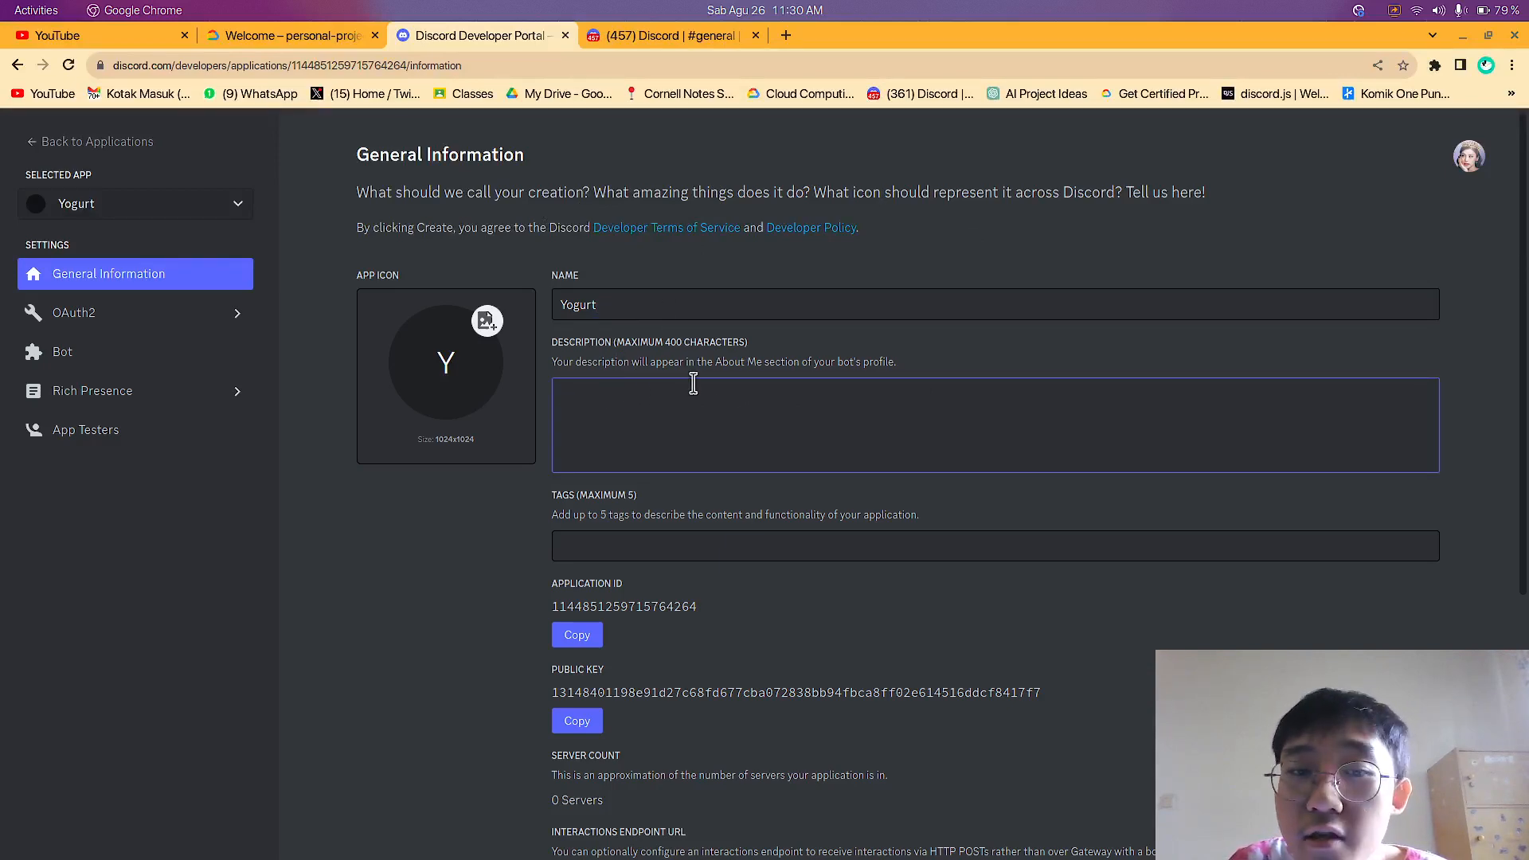
scroll(696, 319, down, 3)
click(637, 261)
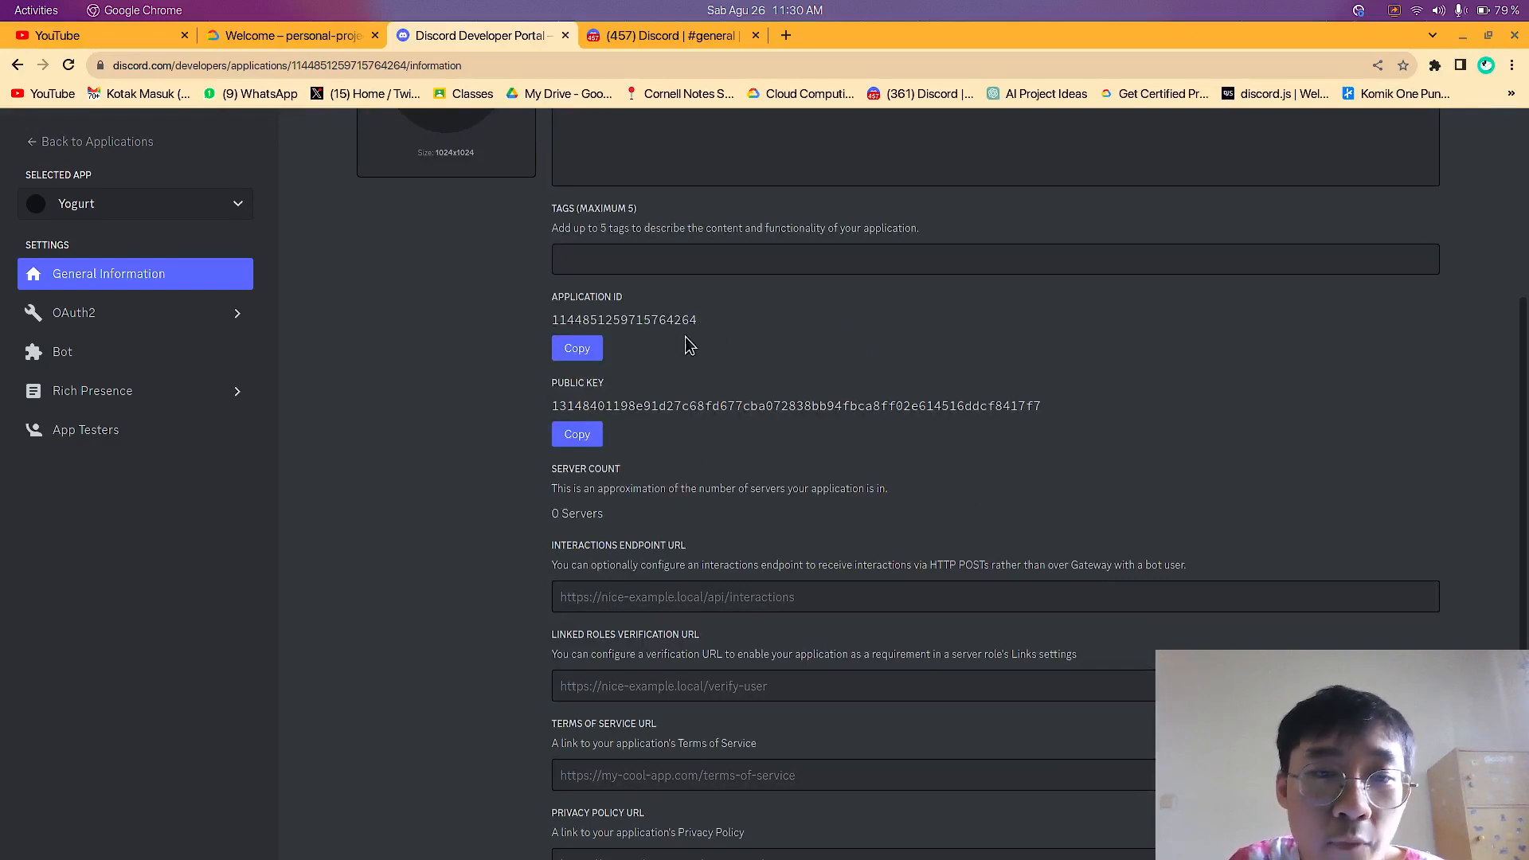
scroll(674, 470, down, 2)
scroll(673, 475, up, 3)
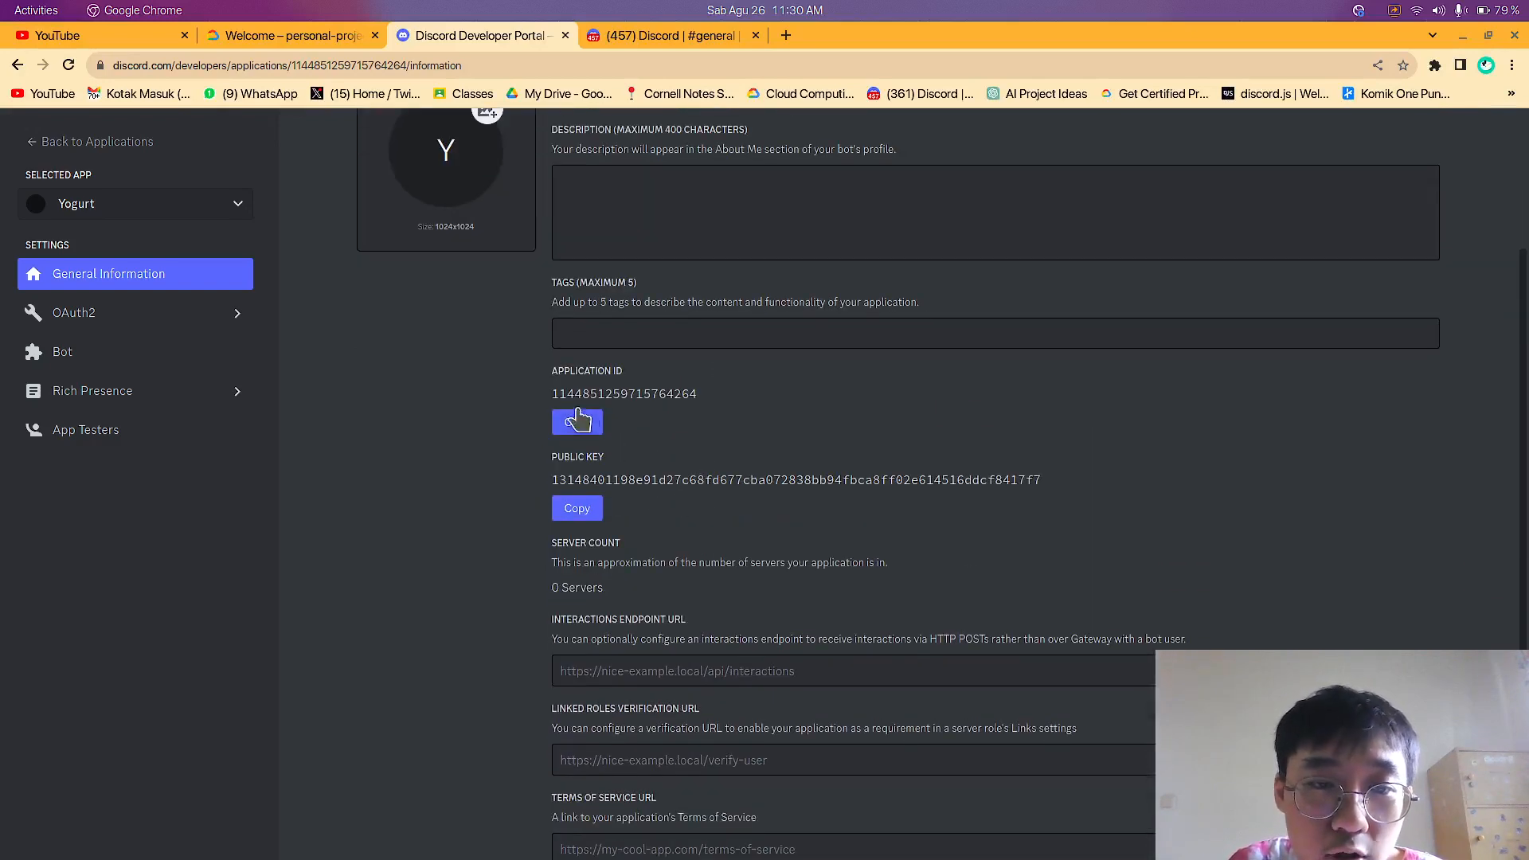
drag(566, 391, 664, 393)
click(726, 460)
click(759, 445)
drag(555, 380, 685, 390)
click(702, 407)
mouse_move(525, 381)
mouse_down()
mouse_move(555, 399)
mouse_move(706, 401)
mouse_move(547, 401)
mouse_up()
click(720, 396)
click(651, 398)
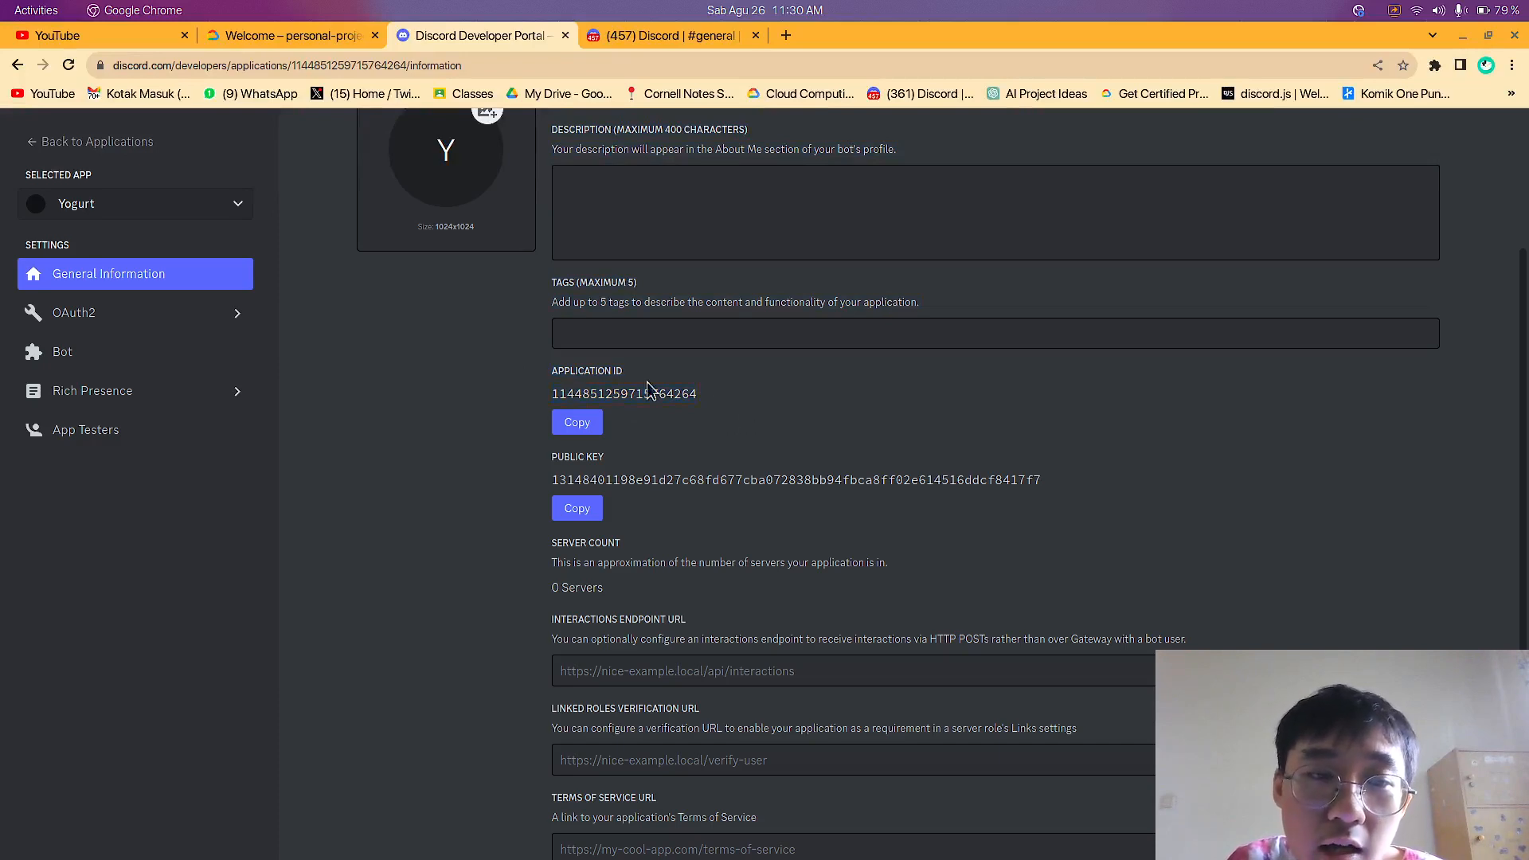
scroll(566, 327, up, 3)
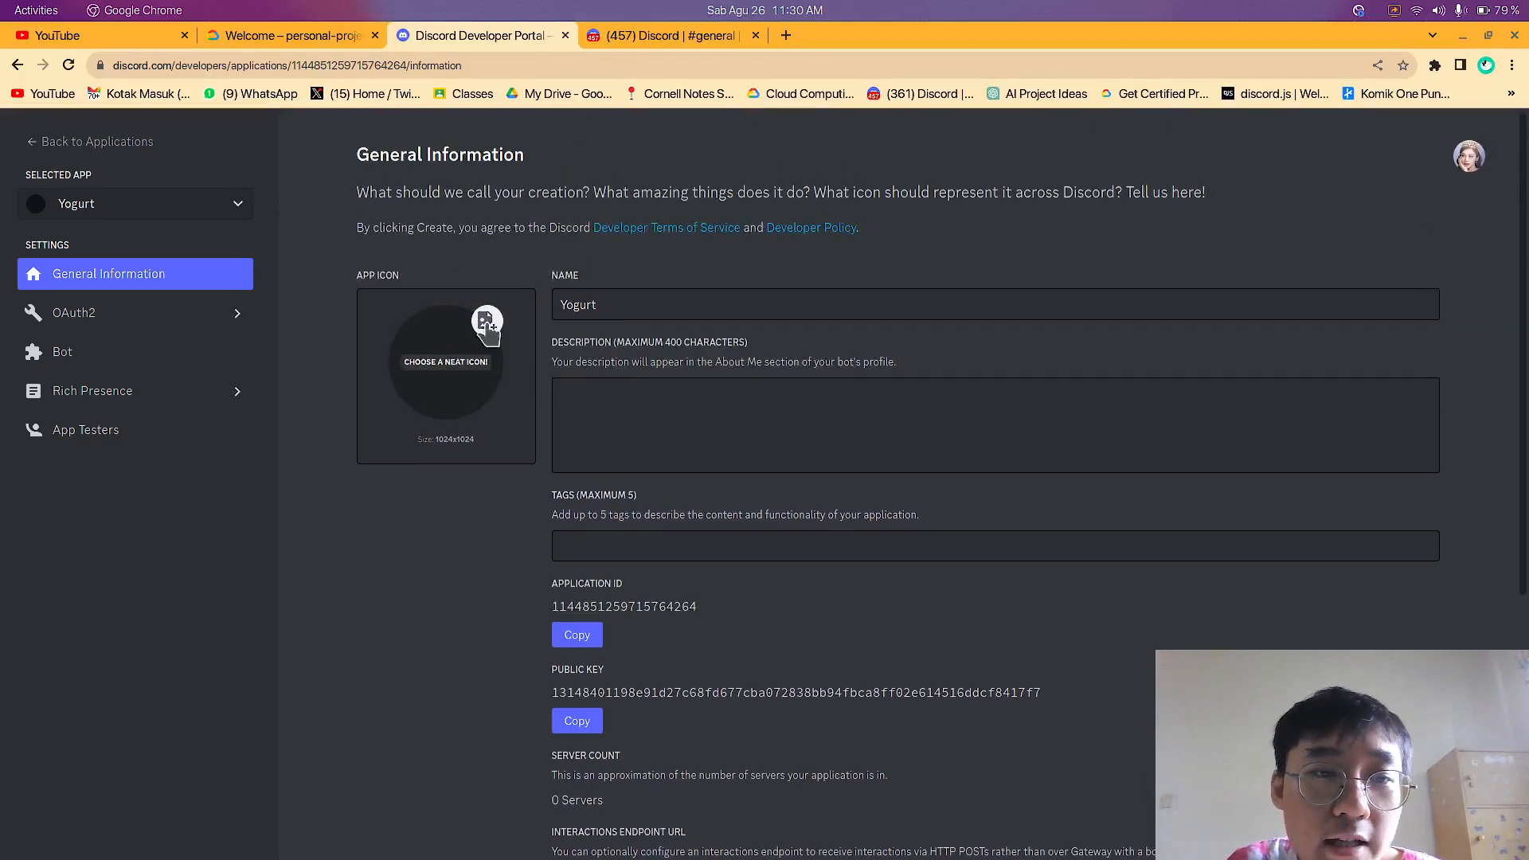
Examine the application's public key, server count and optional URL fields in the general information
scroll(604, 423, down, 4)
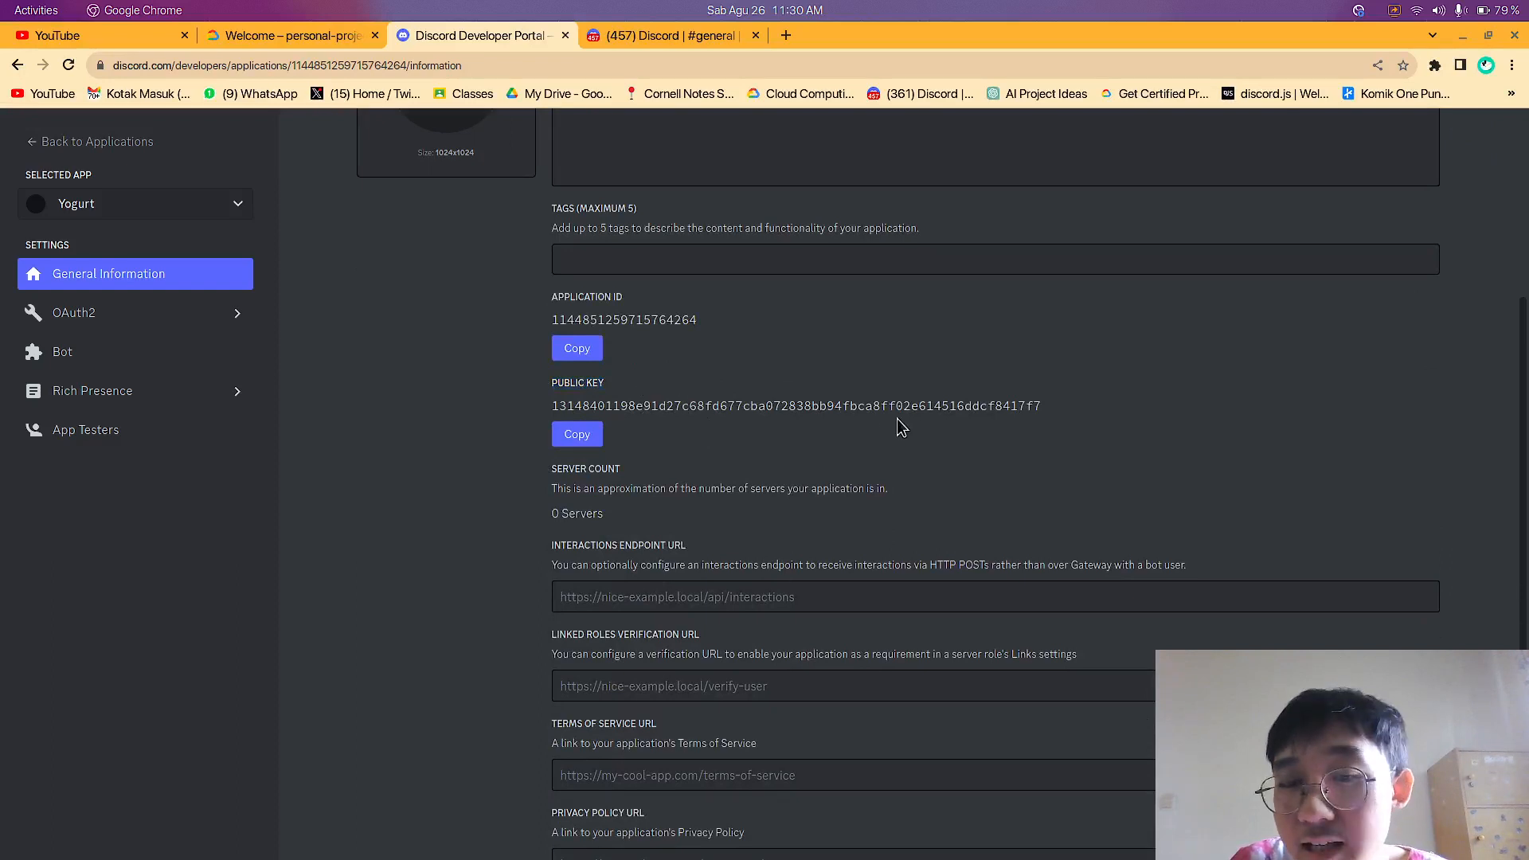
drag(1032, 406, 581, 408)
click(750, 408)
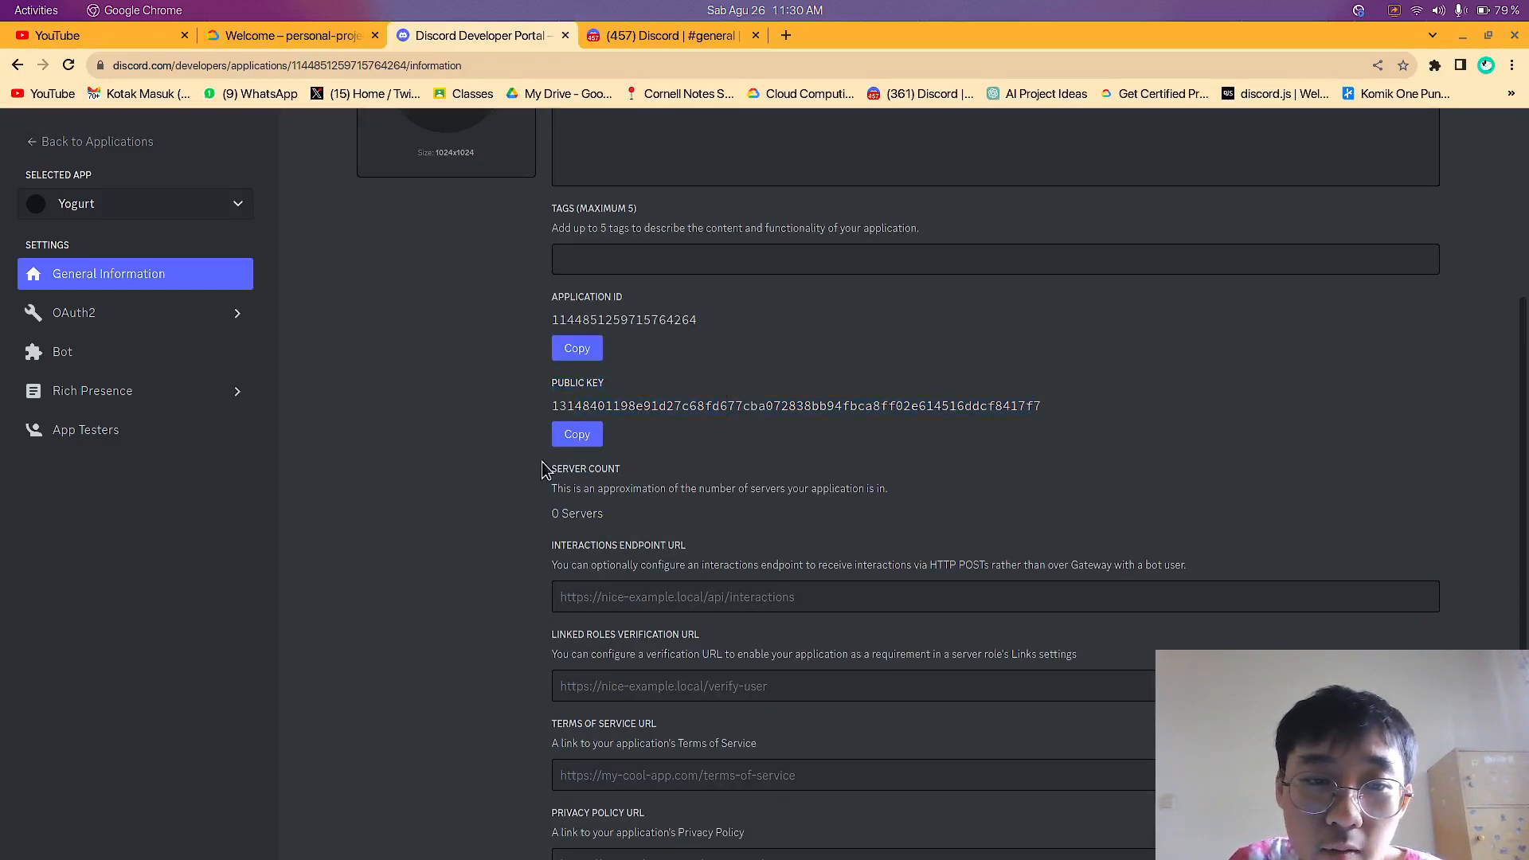
scroll(759, 534, down, 3)
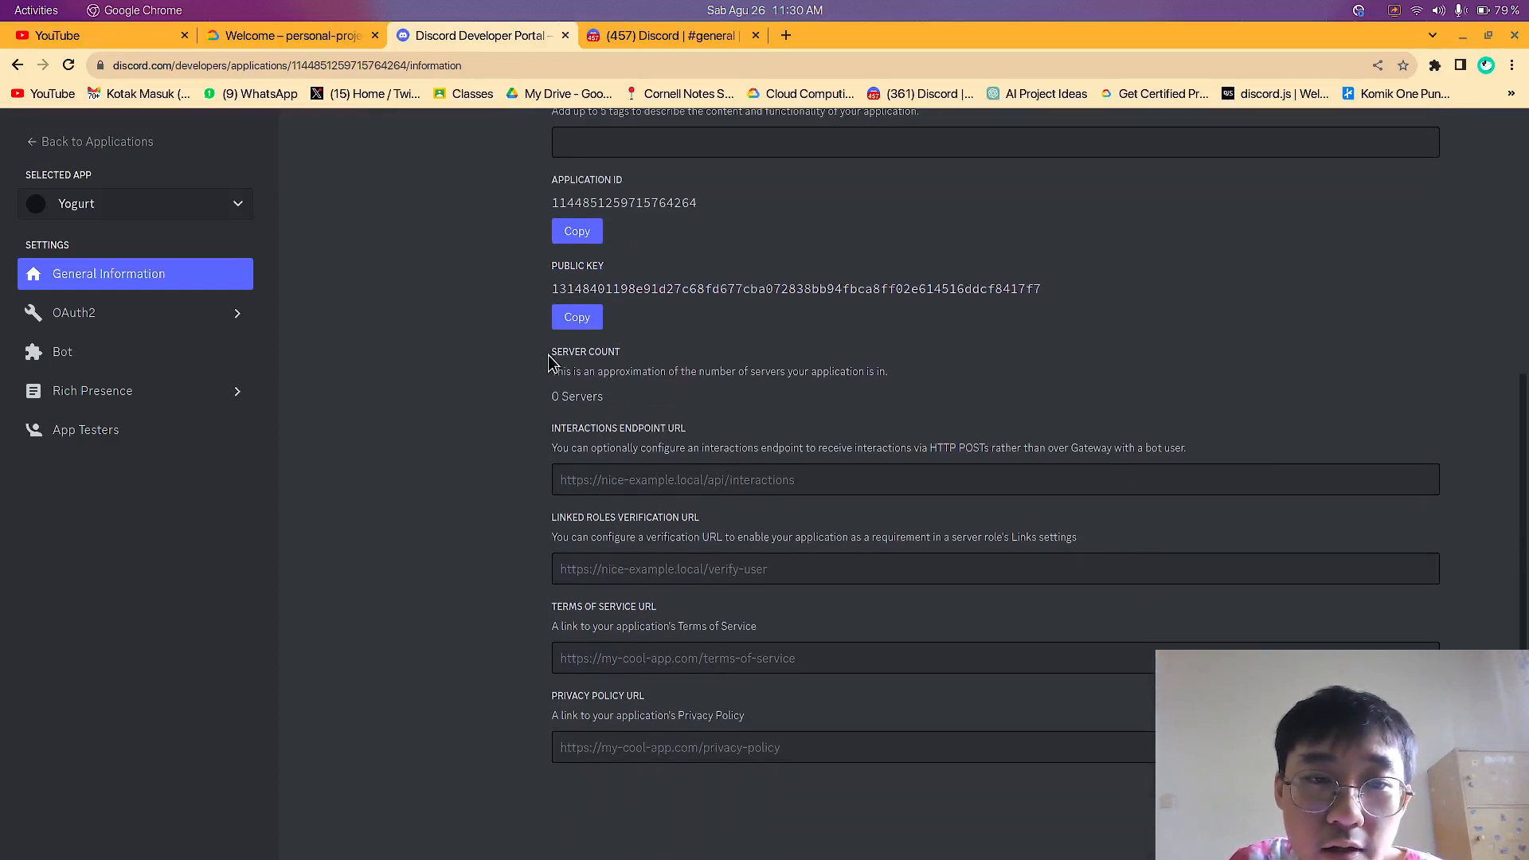
drag(549, 359, 587, 398)
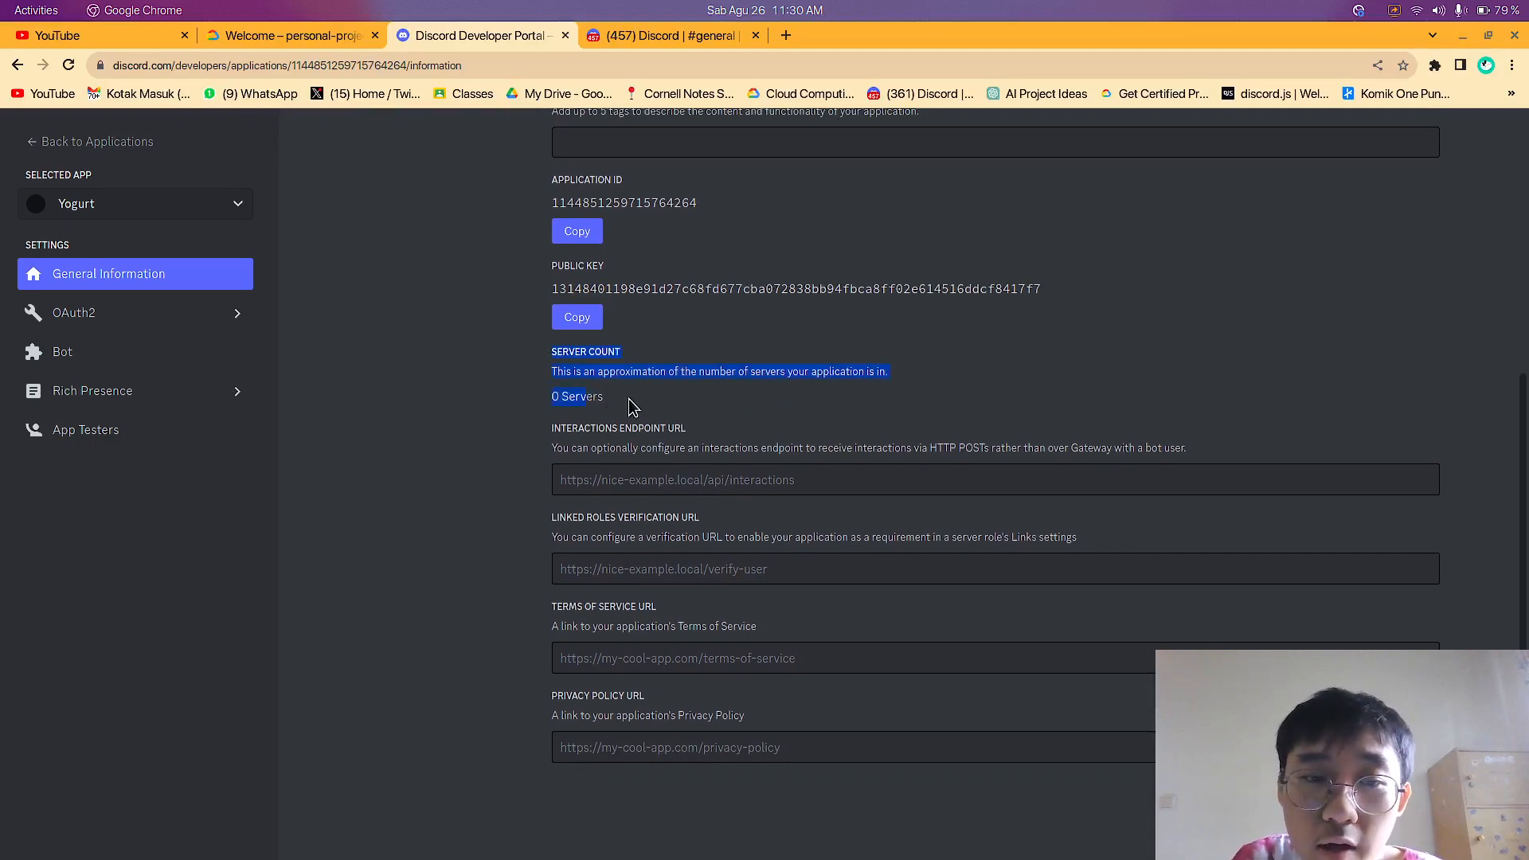
click(629, 406)
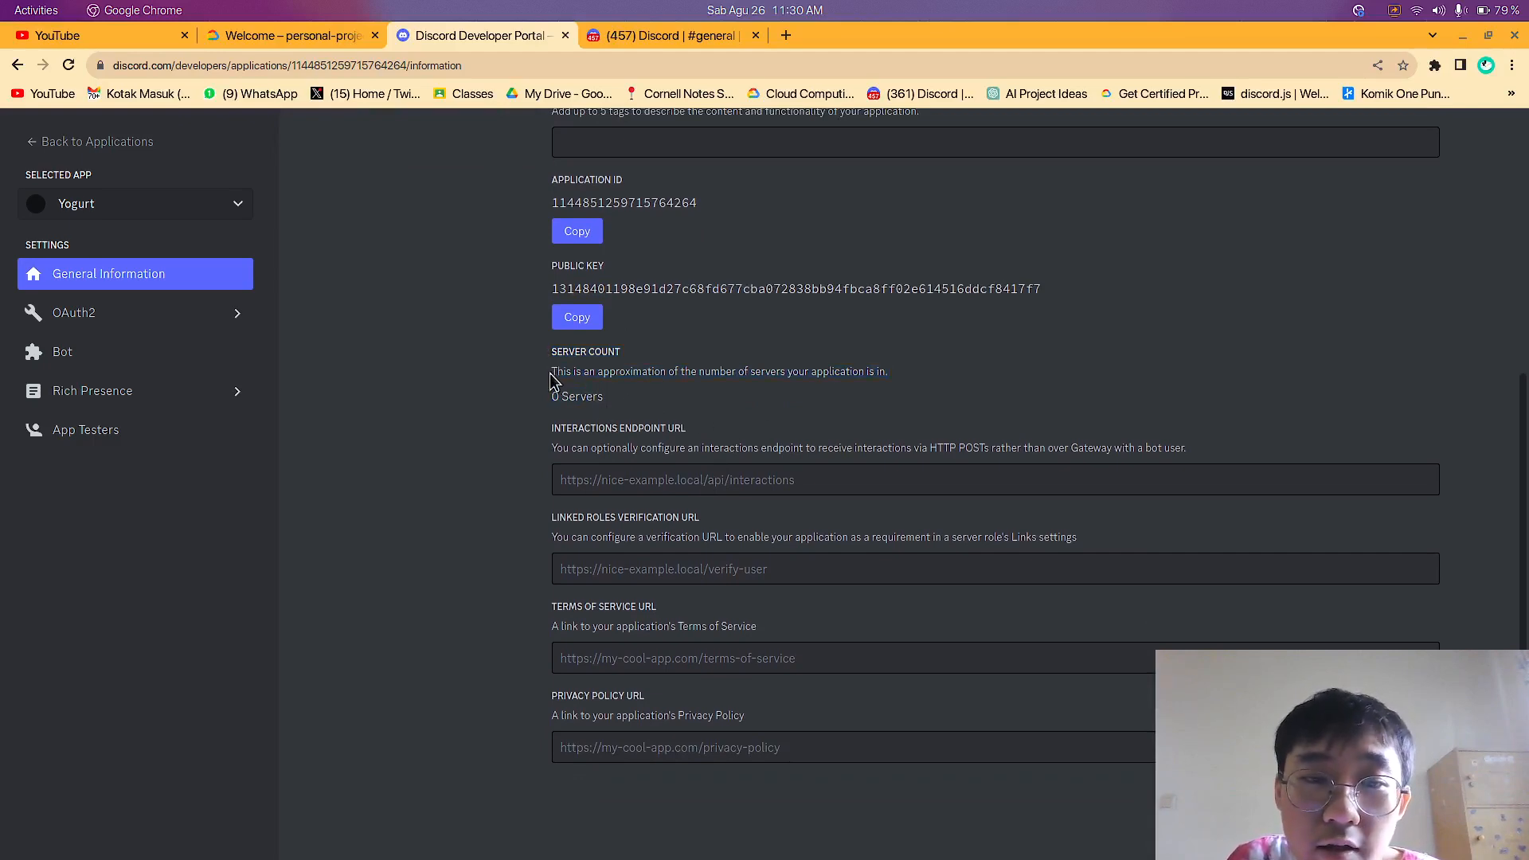
scroll(727, 378, up, 5)
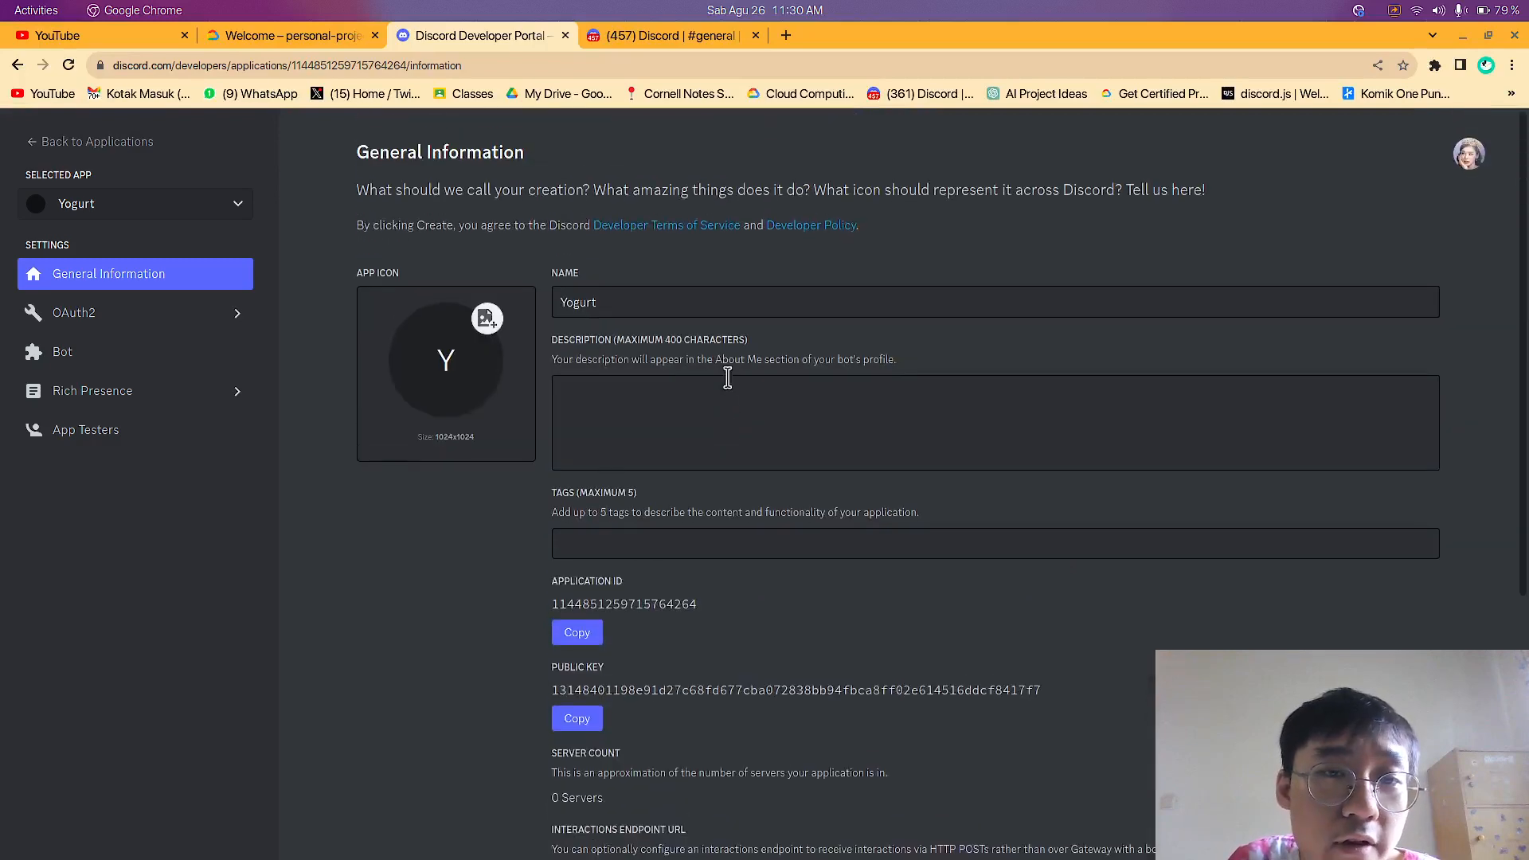
scroll(756, 452, down, 5)
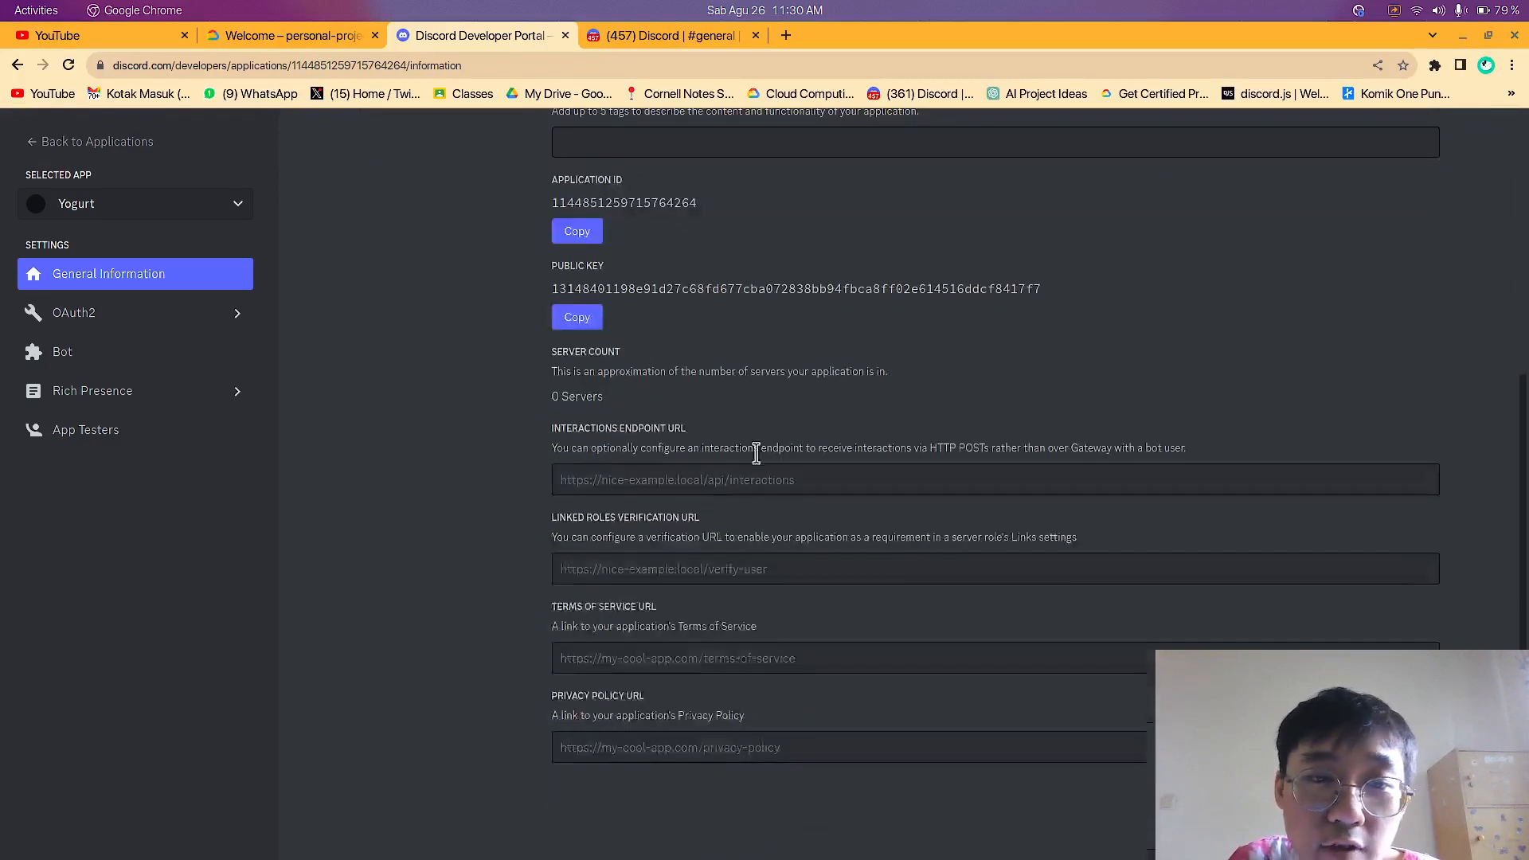
drag(549, 401, 583, 402)
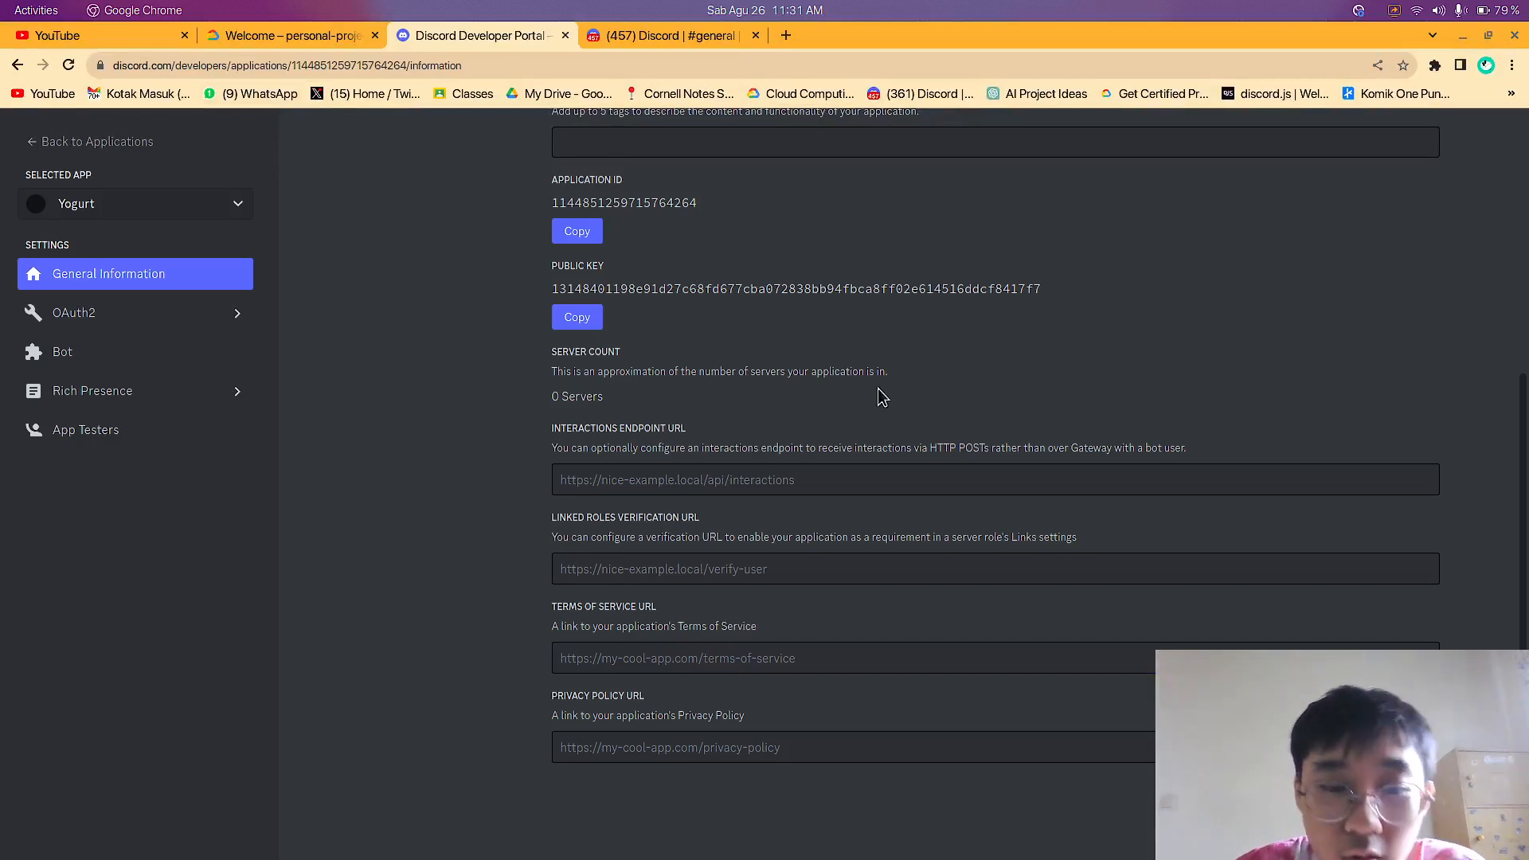
scroll(876, 470, up, 4)
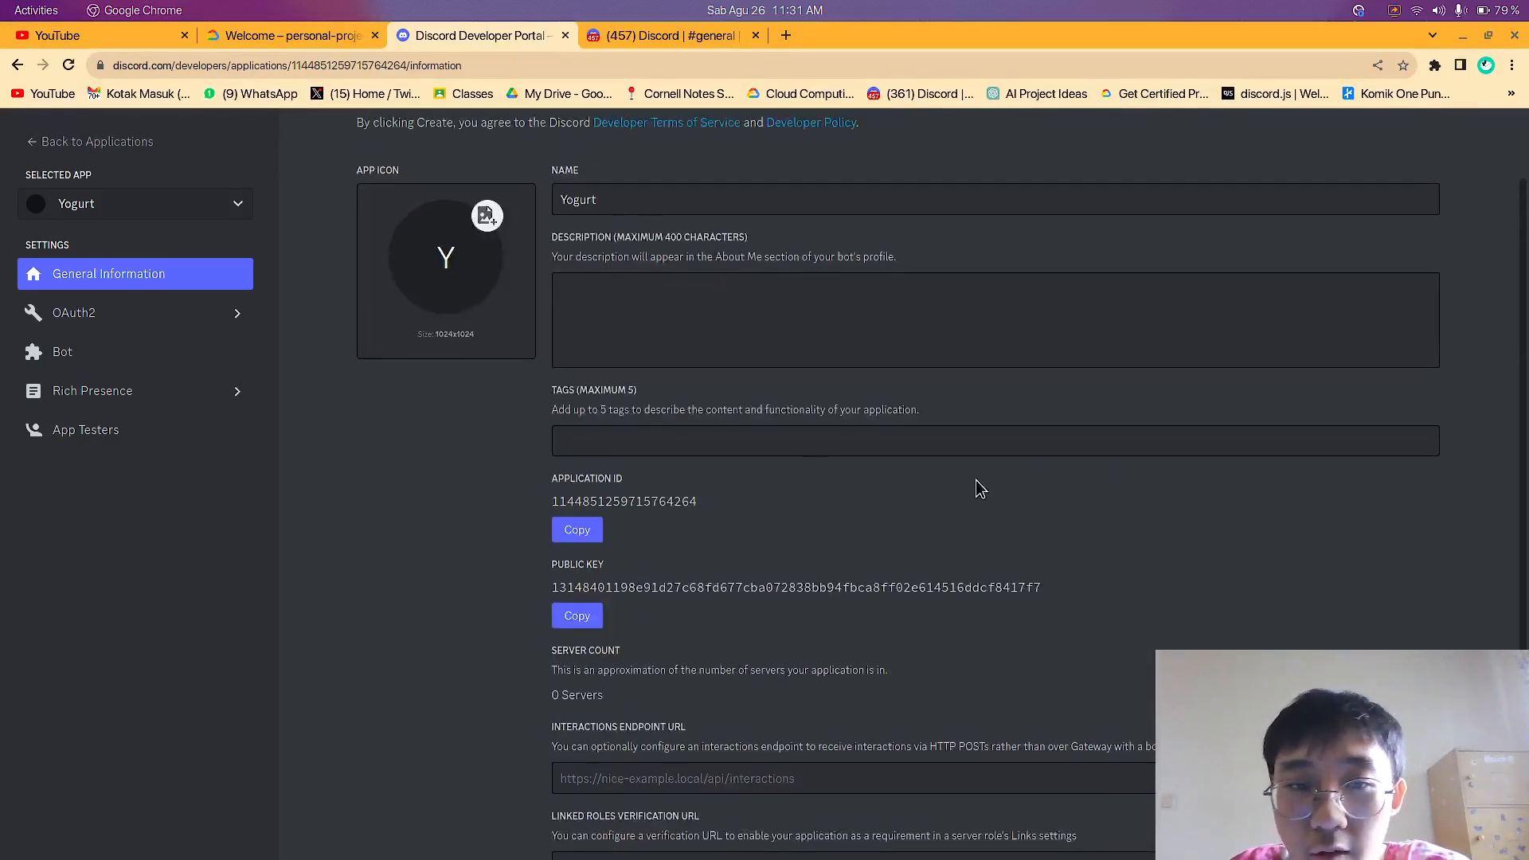
scroll(979, 488, down, 3)
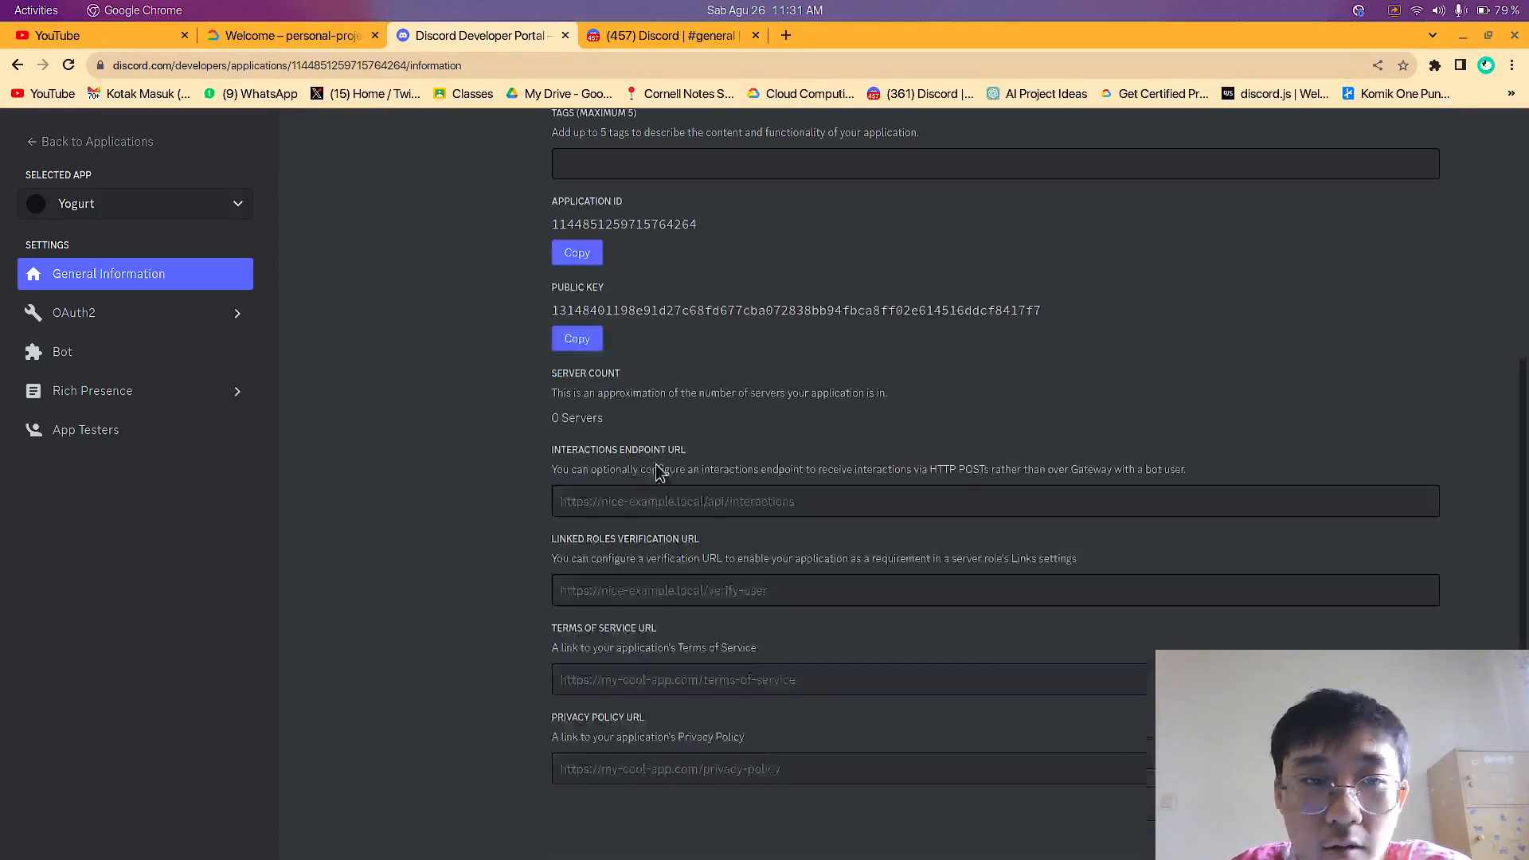
Open the application's OAuth2 settings and examine the client ID and the redirect requirements
click(139, 321)
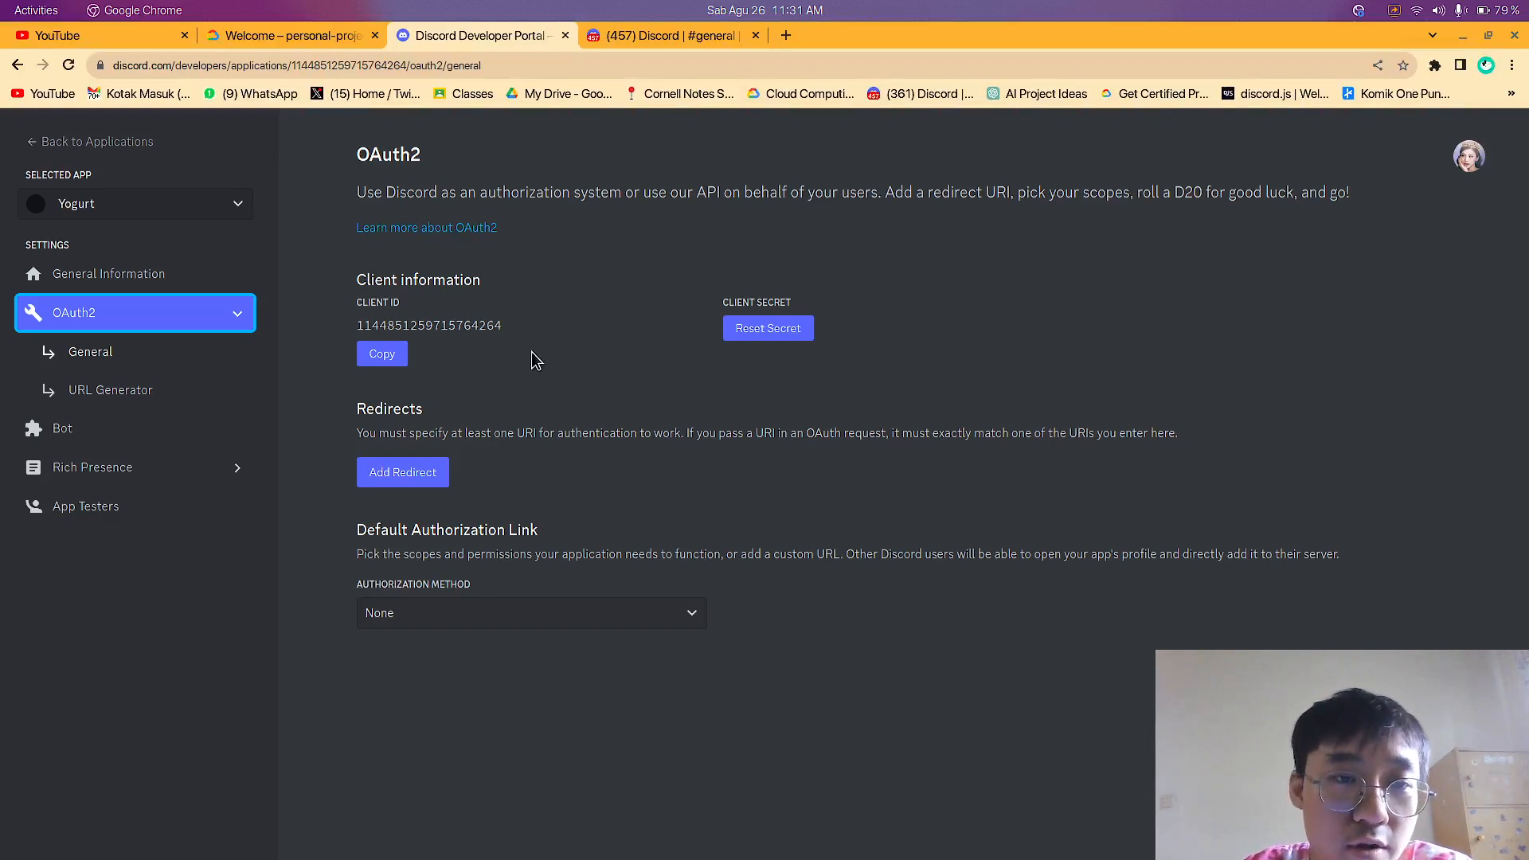
drag(356, 325, 494, 324)
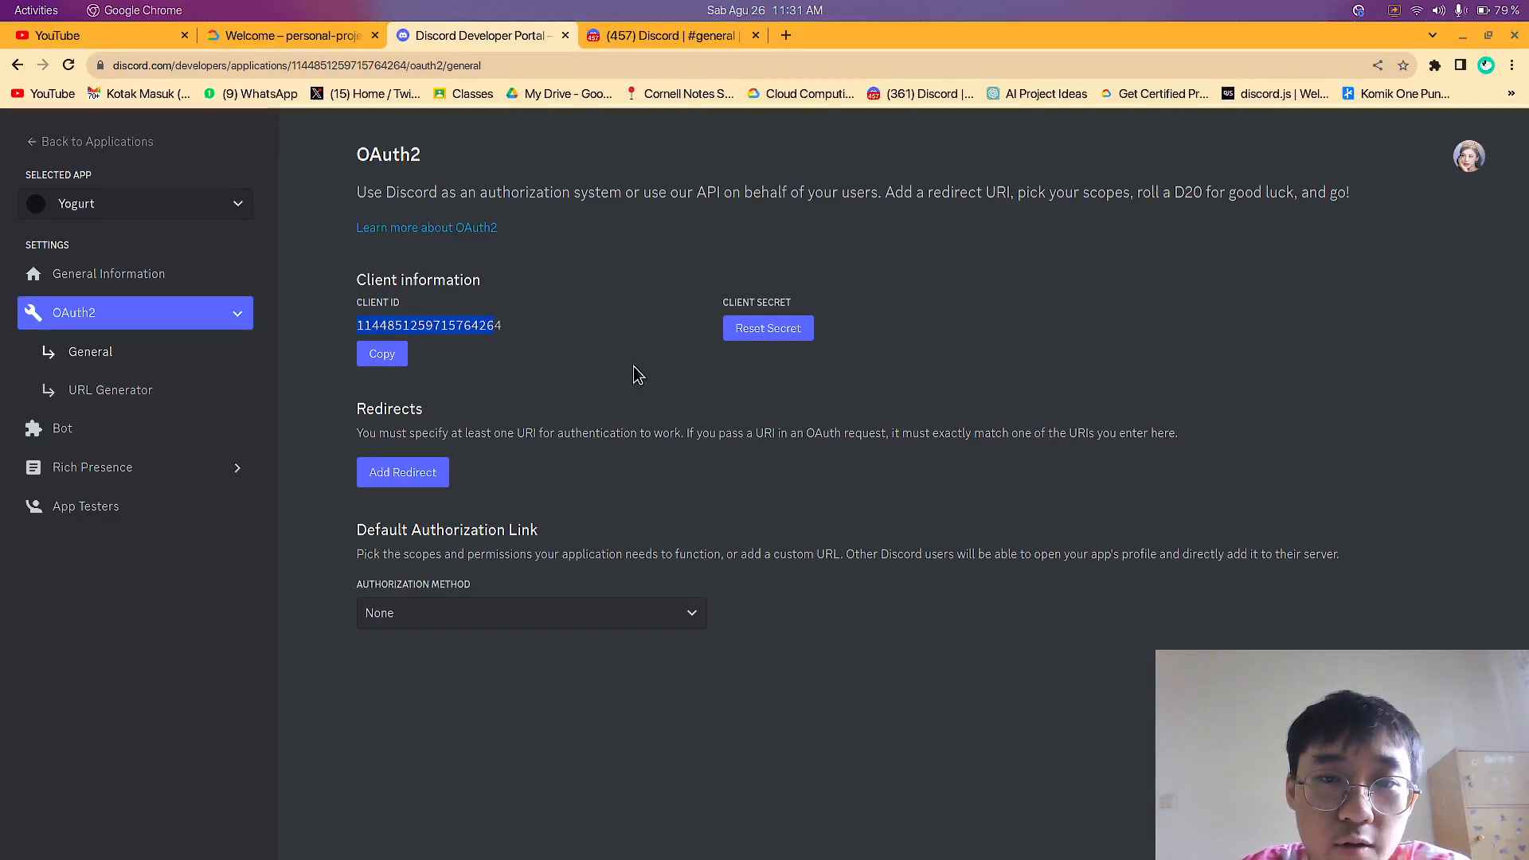
click(625, 396)
drag(393, 430, 819, 422)
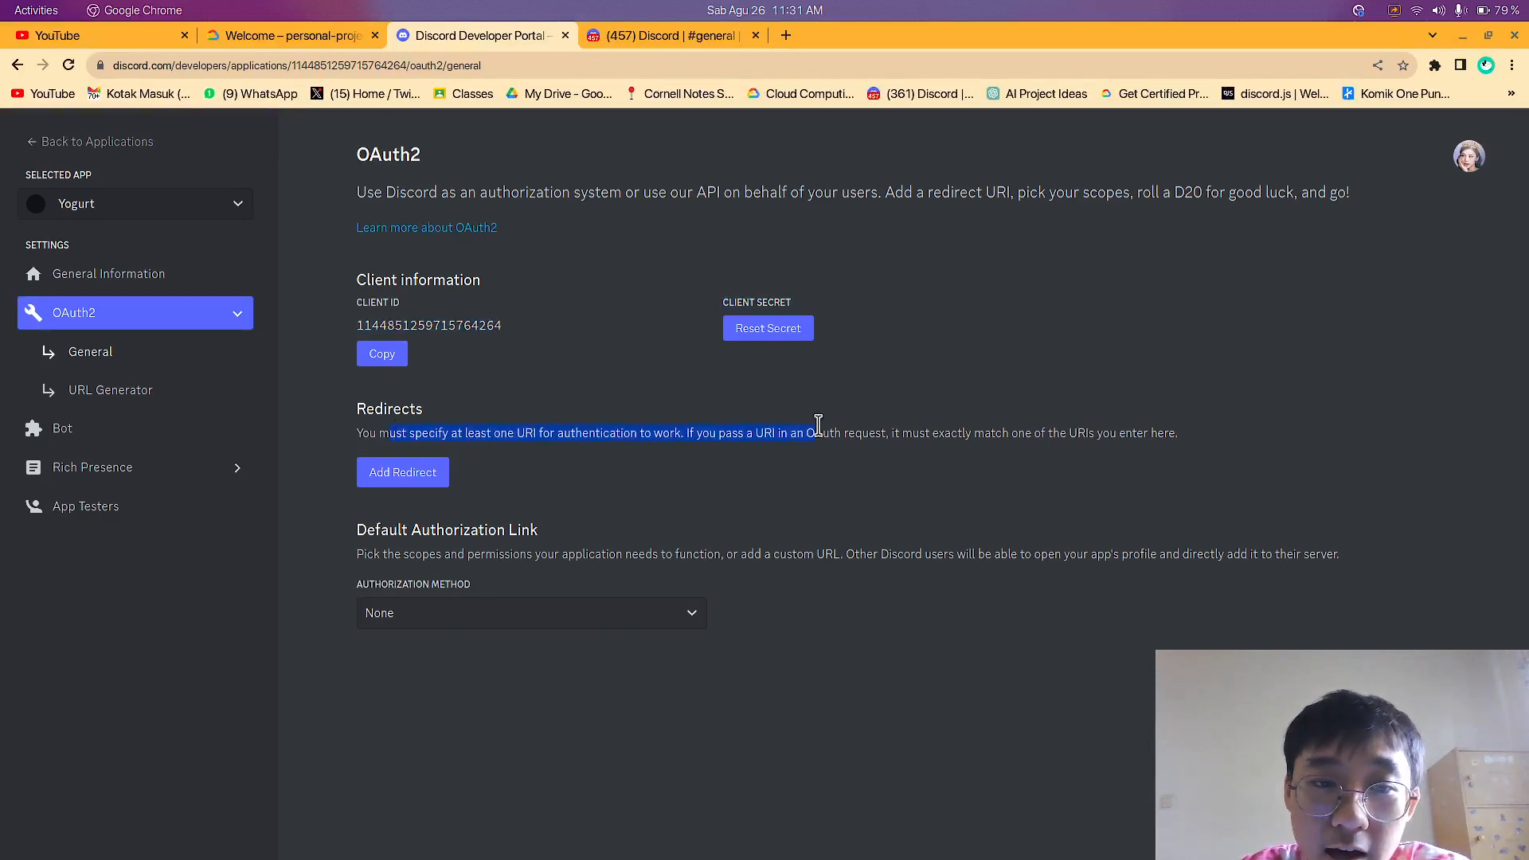
click(1107, 437)
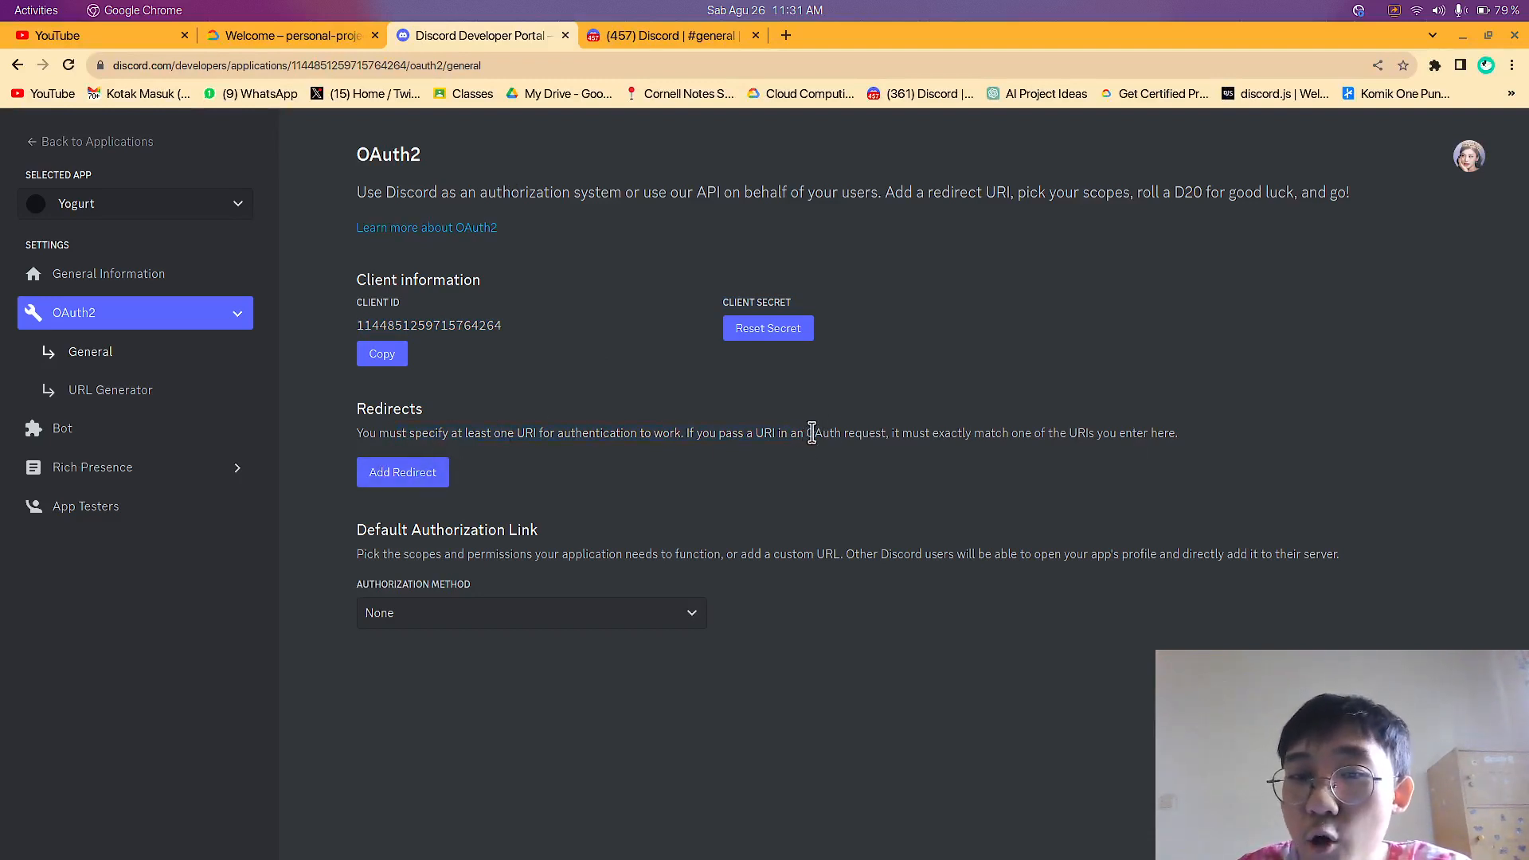
Add a blank redirect entry in the OAuth2 settings, remove it, and reread the redirect and OAuth2 descriptions
click(410, 470)
click(880, 474)
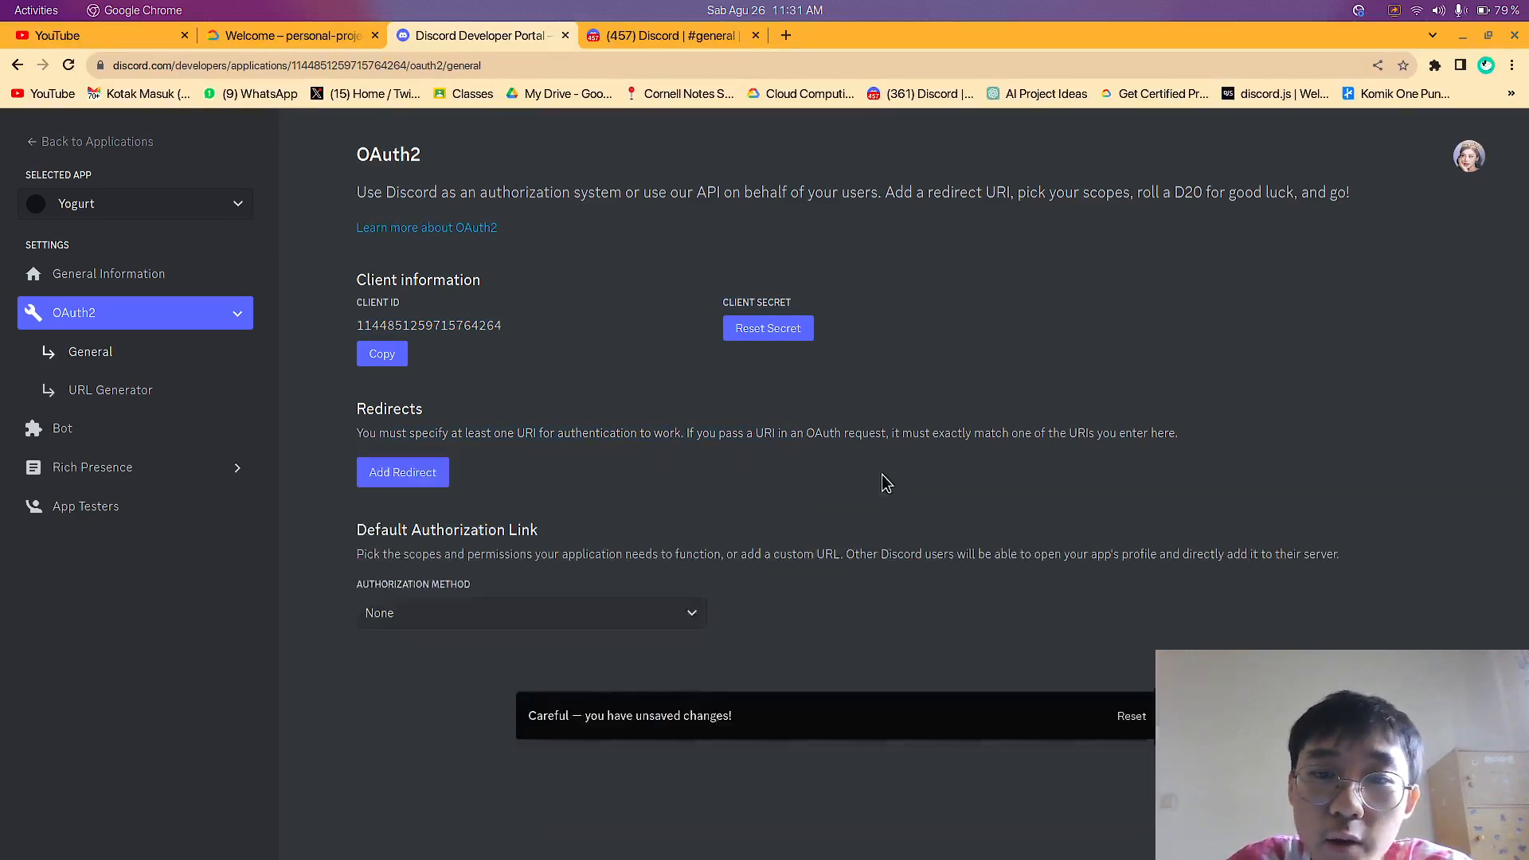
drag(494, 434, 716, 434)
click(825, 401)
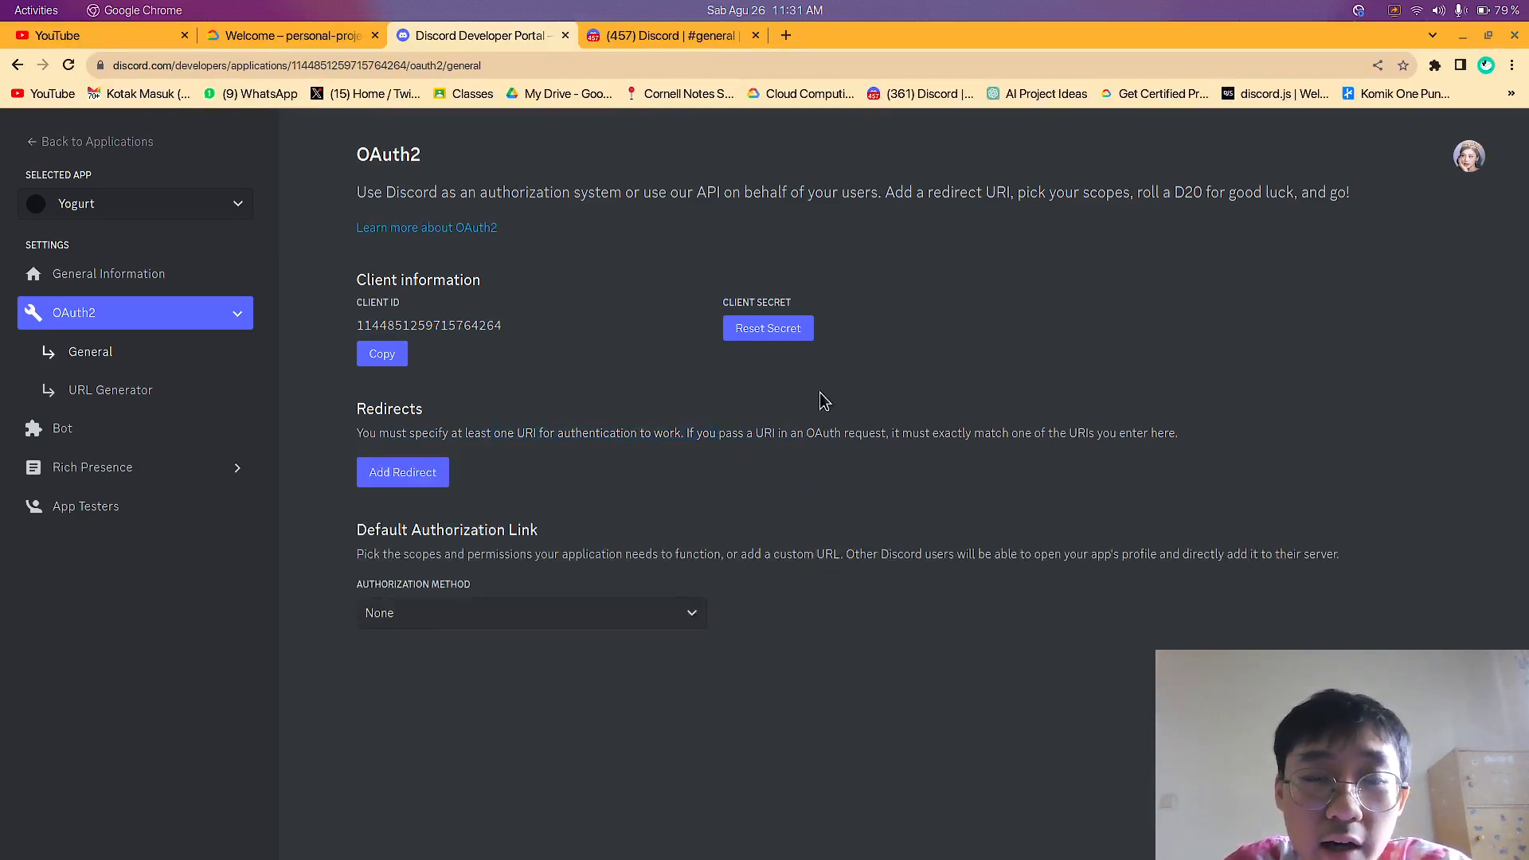
drag(596, 195, 719, 192)
click(892, 197)
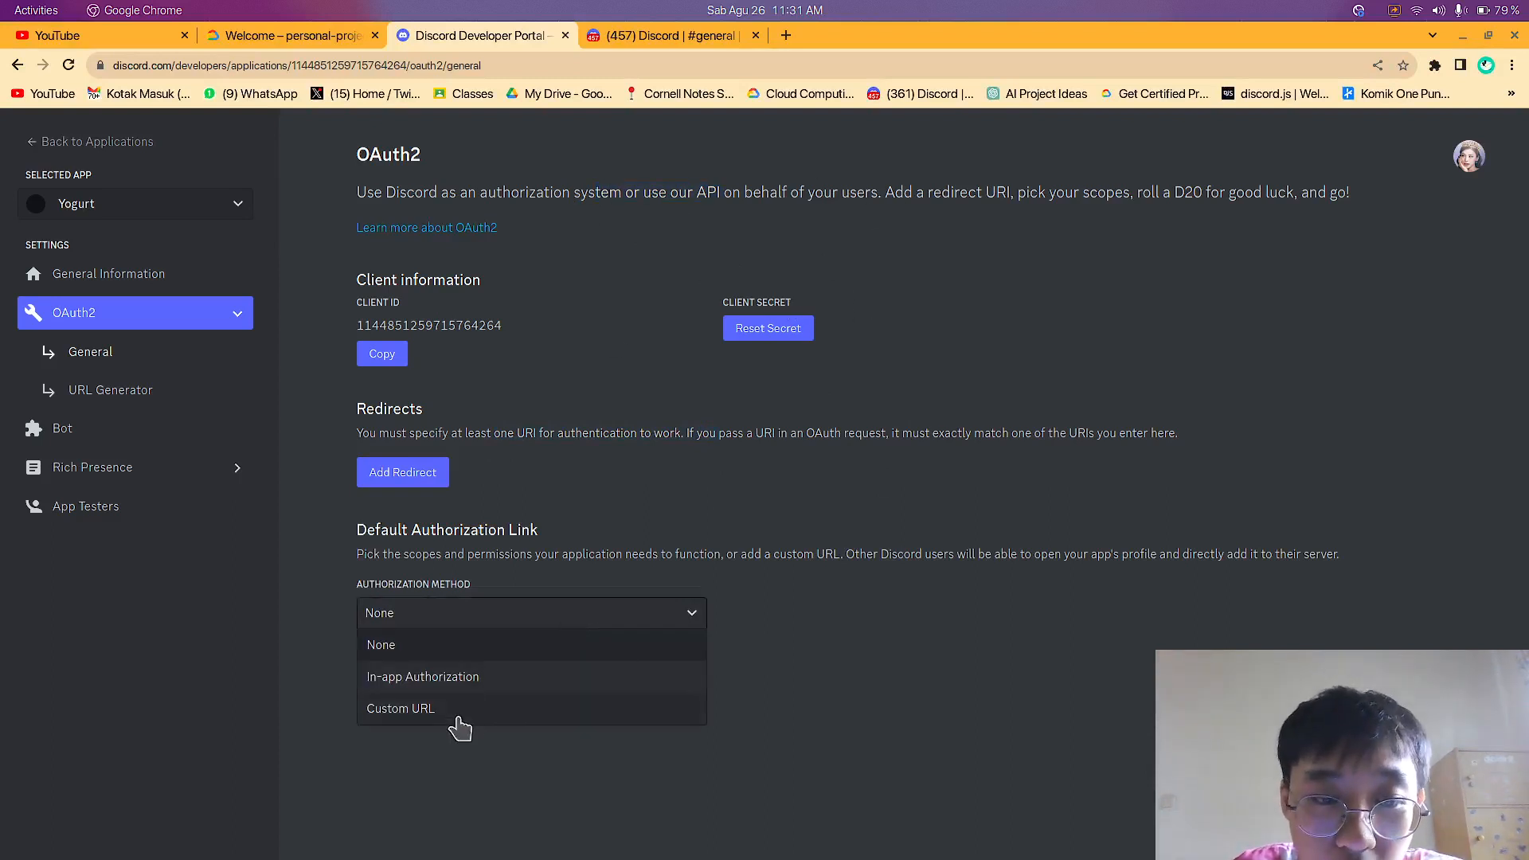
Try the In-app Authorization and Custom URL methods for the default authorization link, and return the authorization method to None
click(450, 677)
click(499, 610)
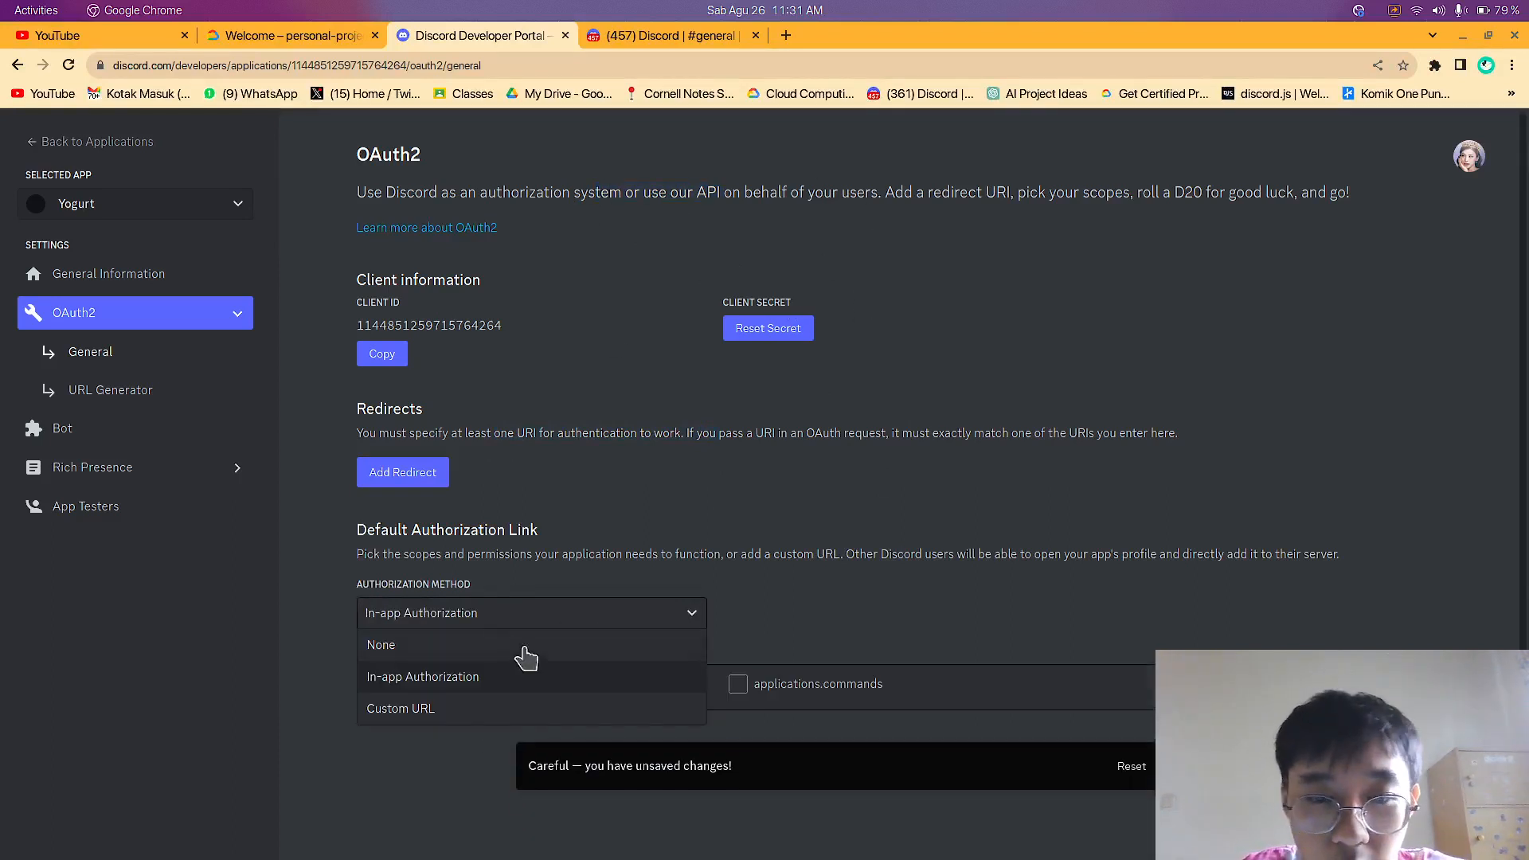
click(519, 707)
click(518, 614)
click(454, 645)
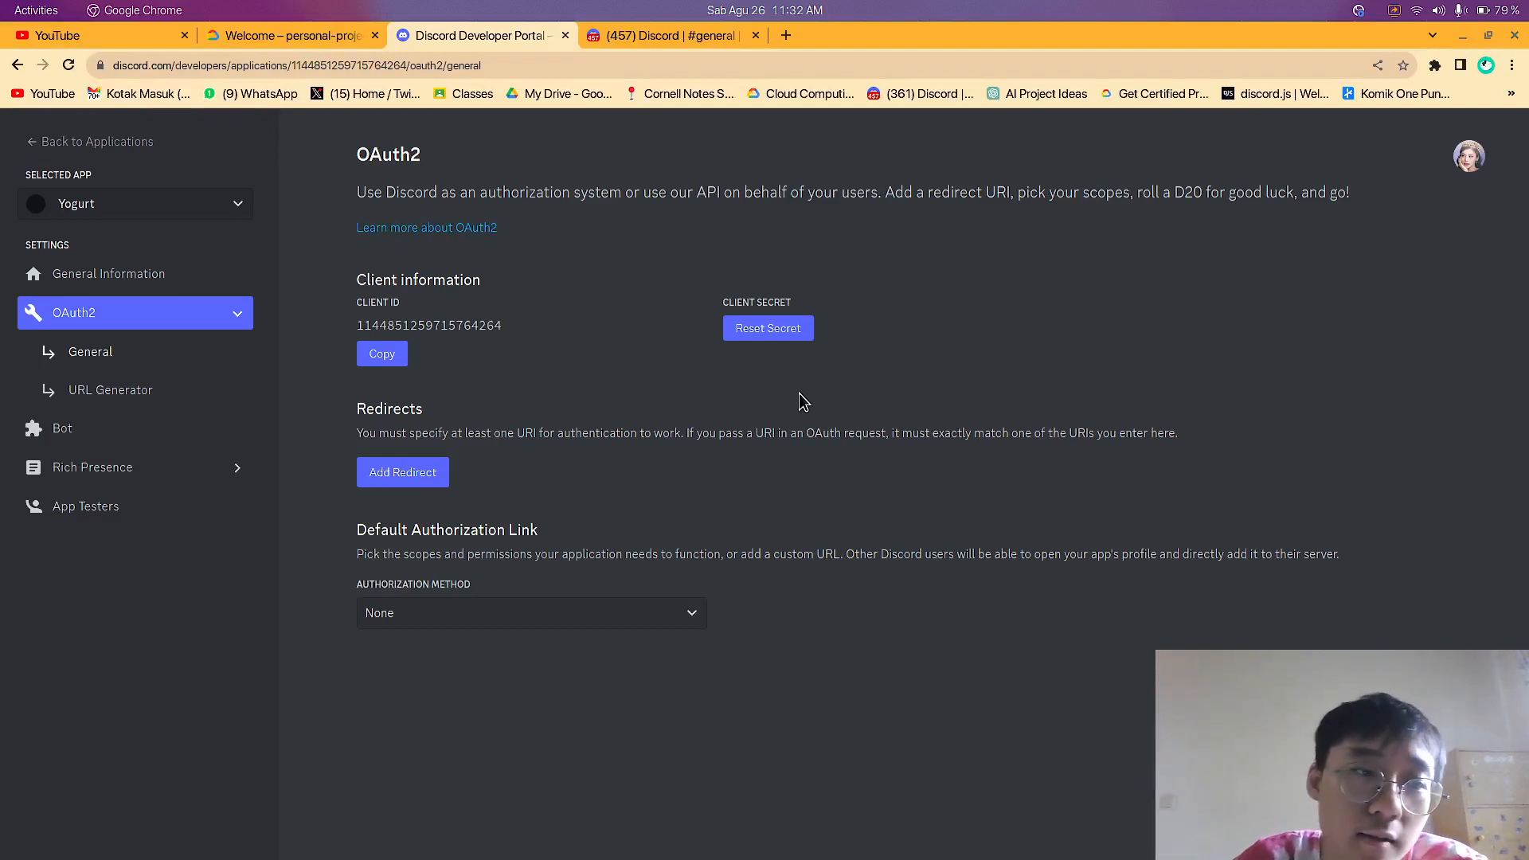
drag(804, 213, 878, 191)
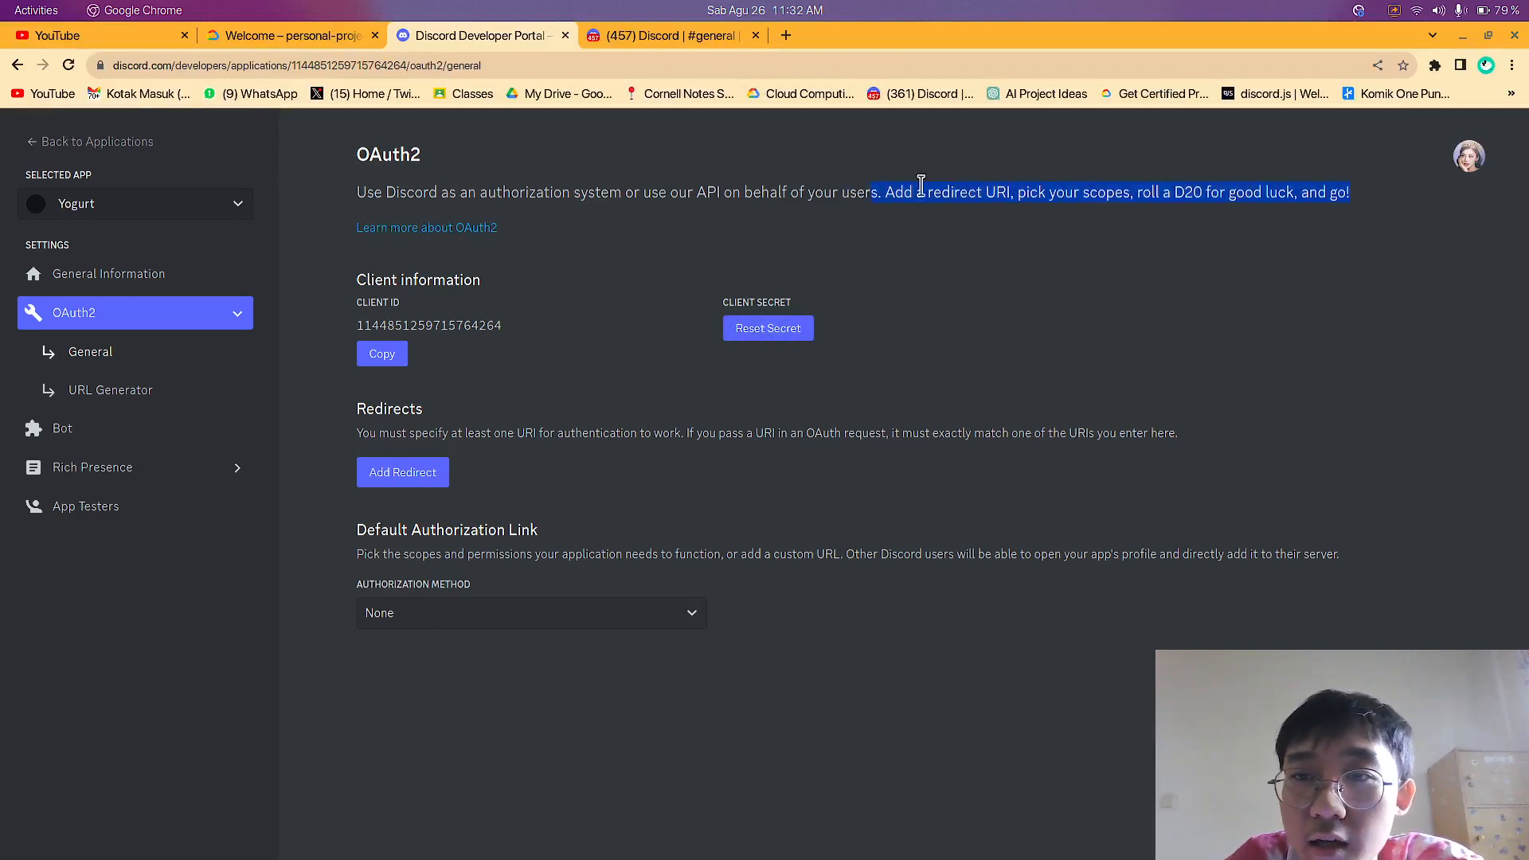
click(1286, 196)
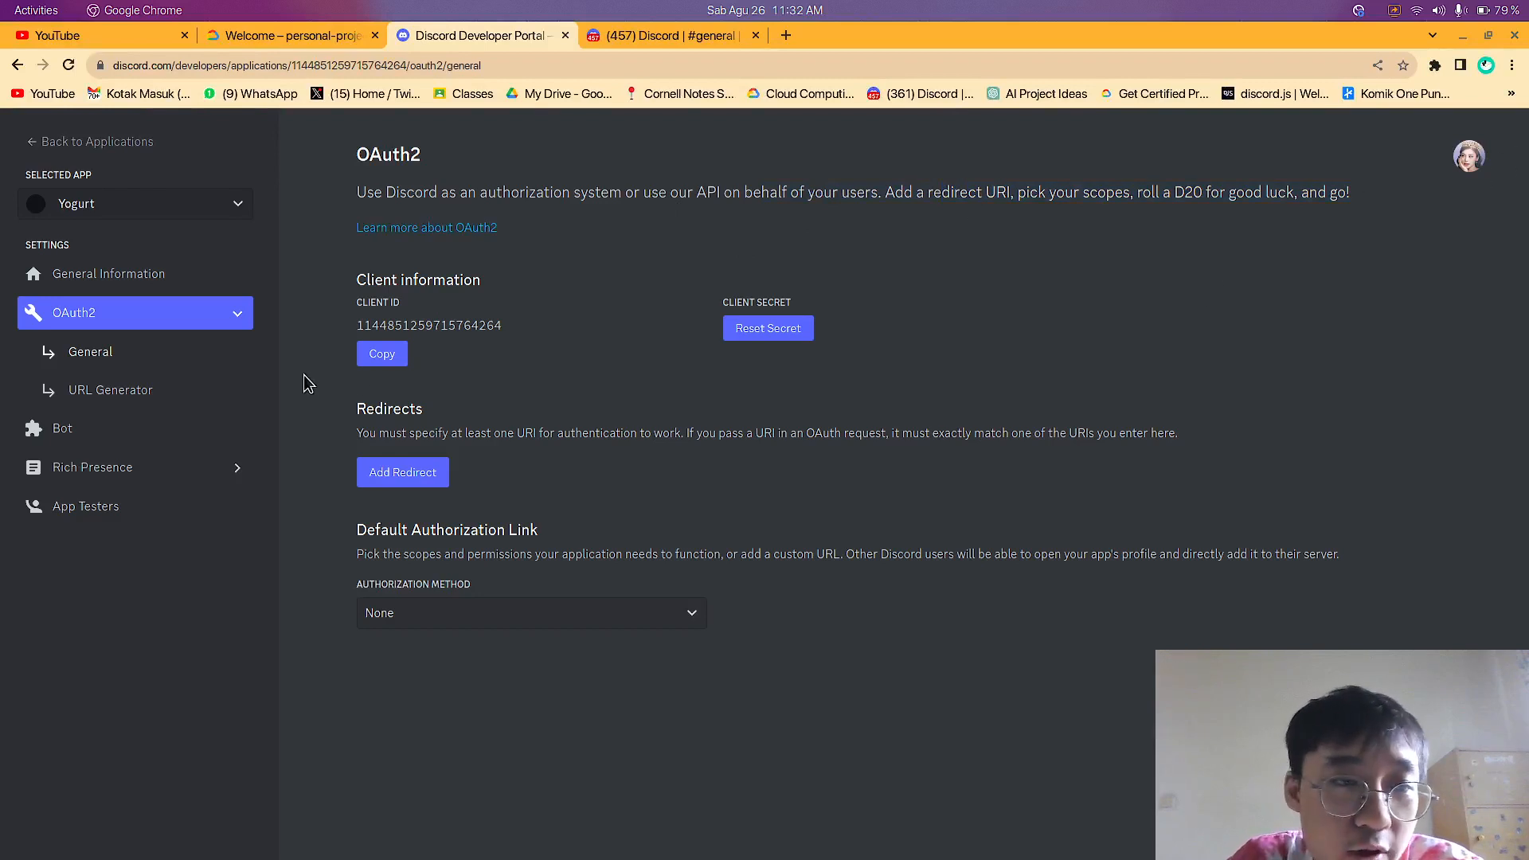
Try to reset the client secret as far as the 2FA code request, and cancel it without entering a code
click(757, 337)
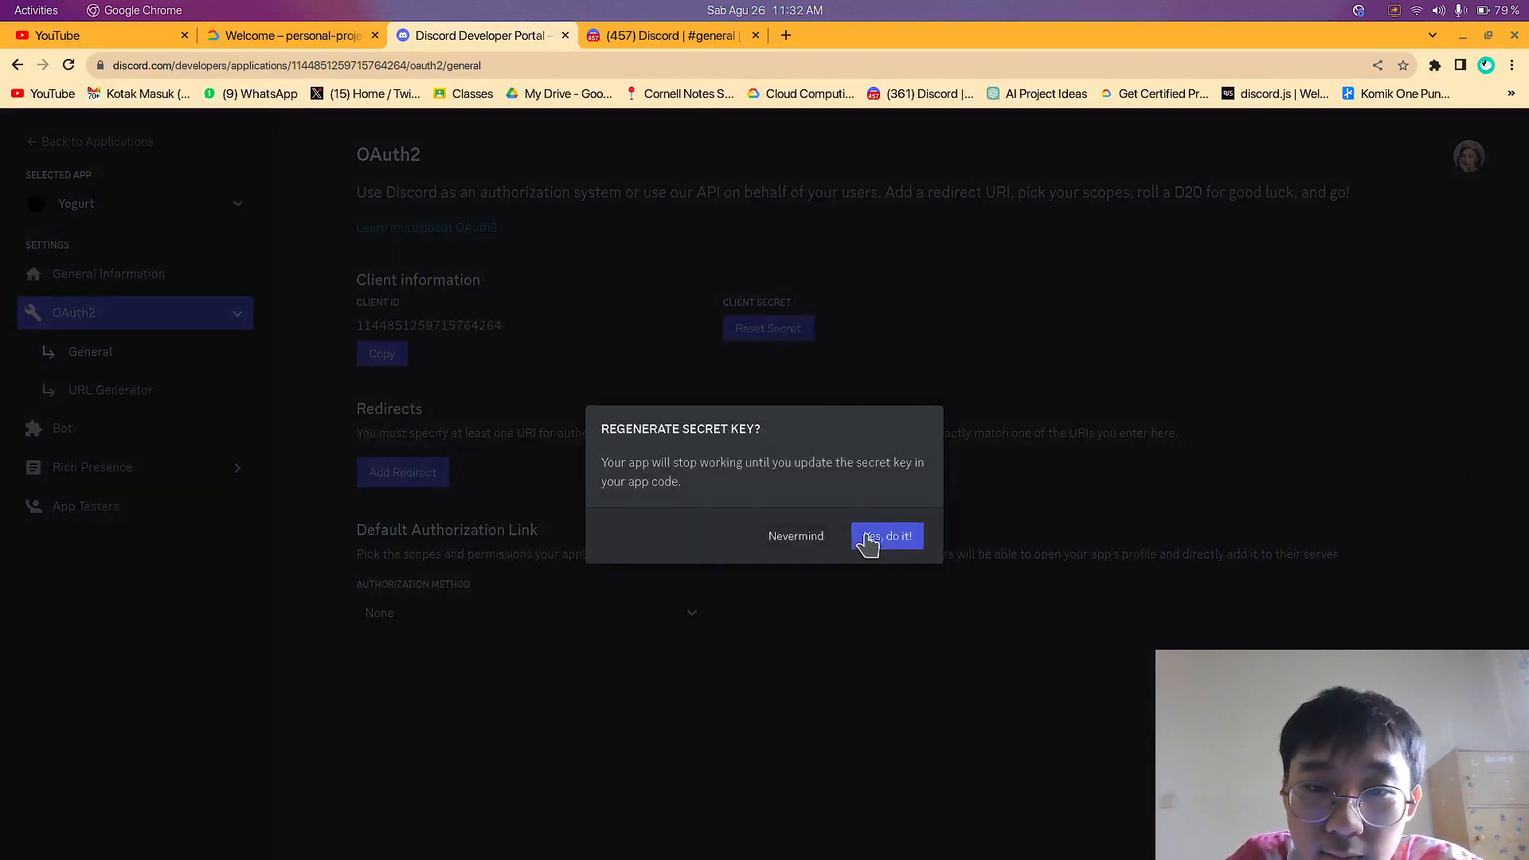
click(797, 540)
click(780, 341)
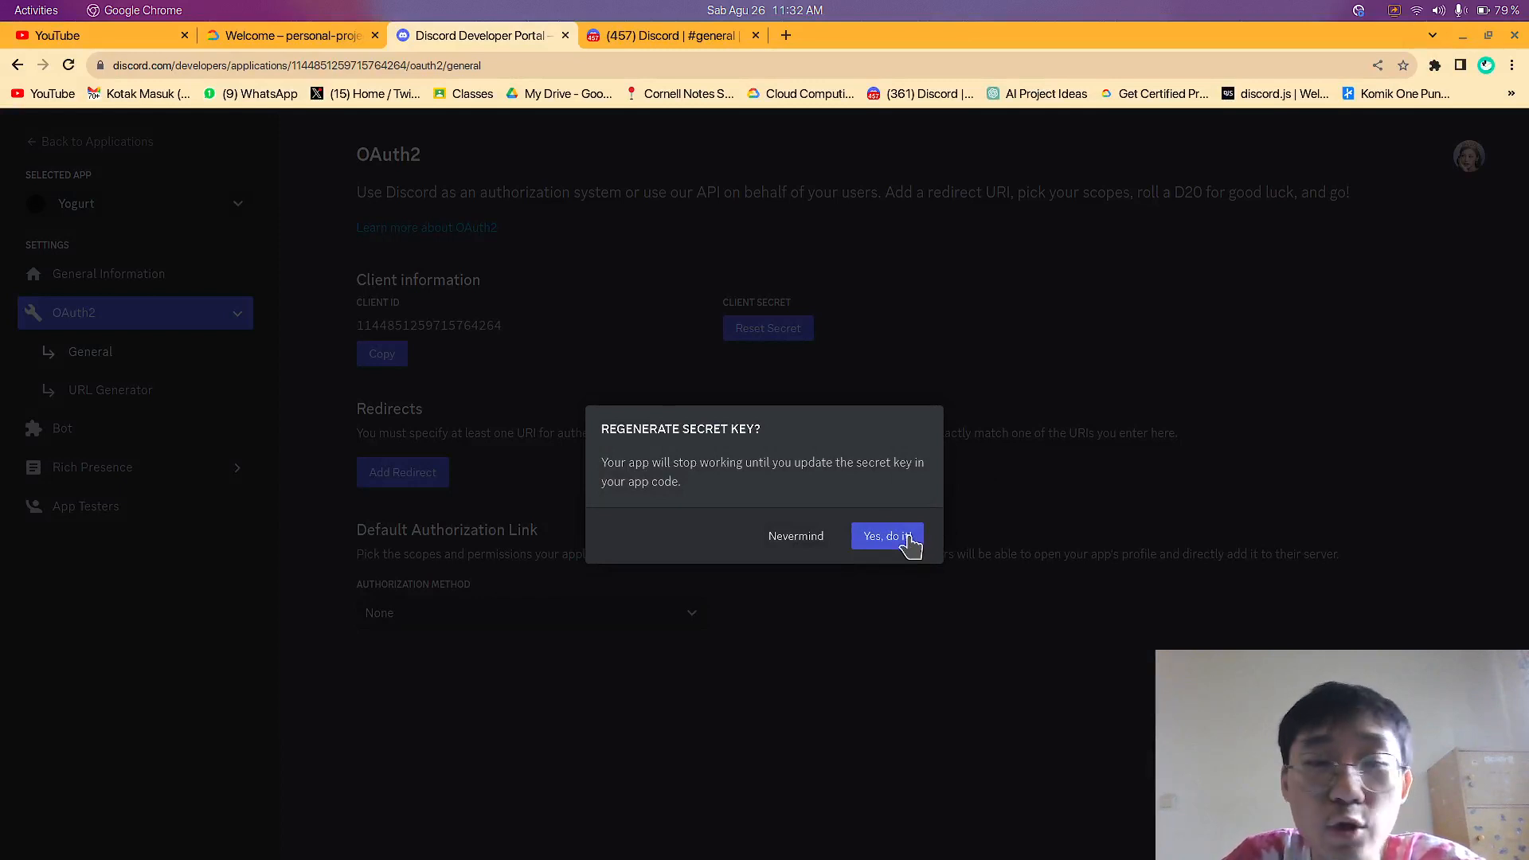
click(909, 539)
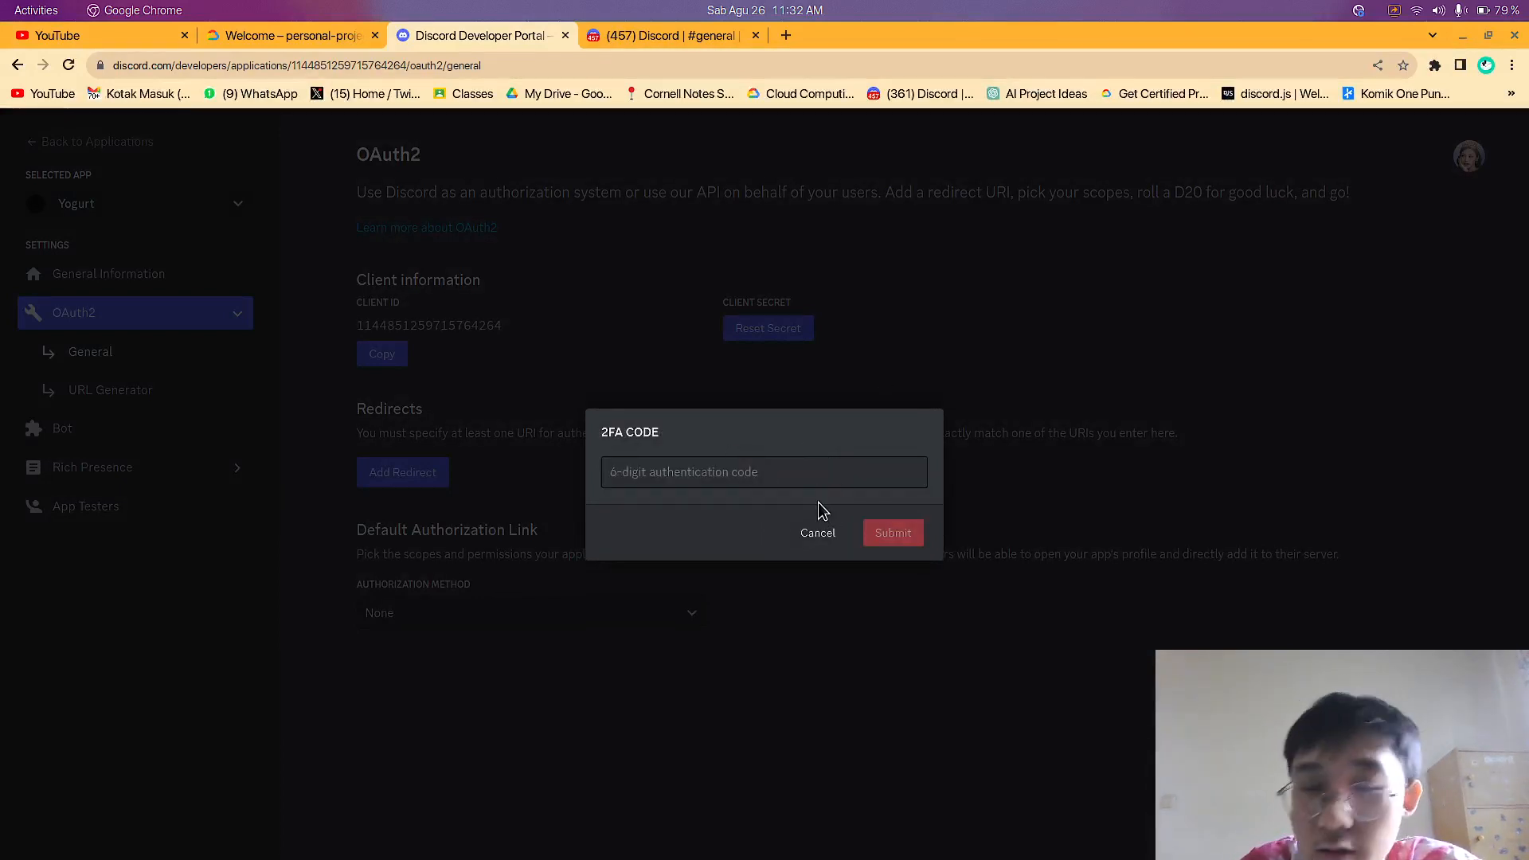
click(754, 471)
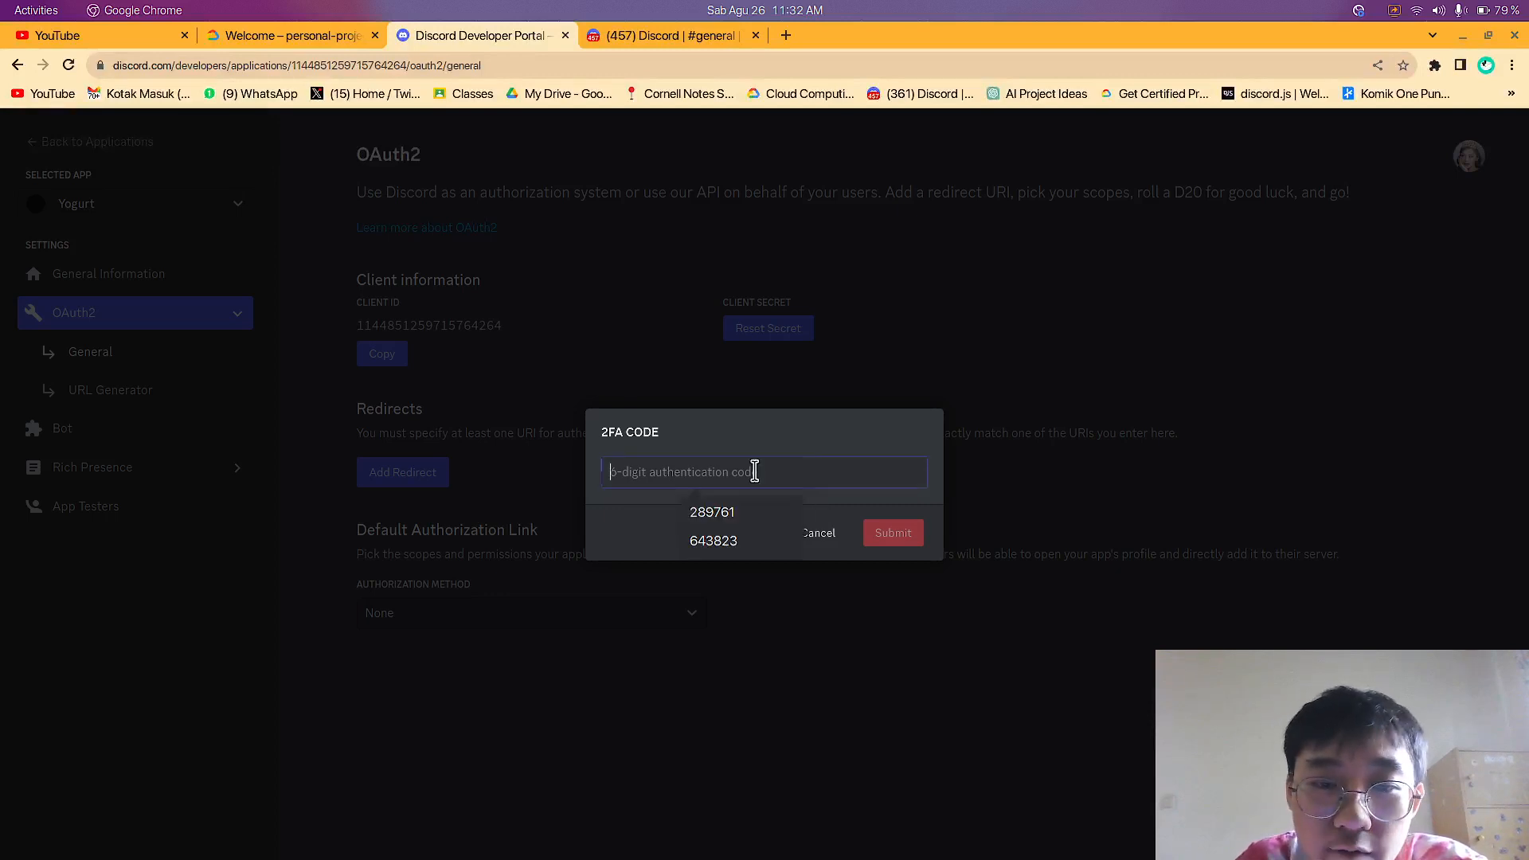
click(771, 424)
click(767, 482)
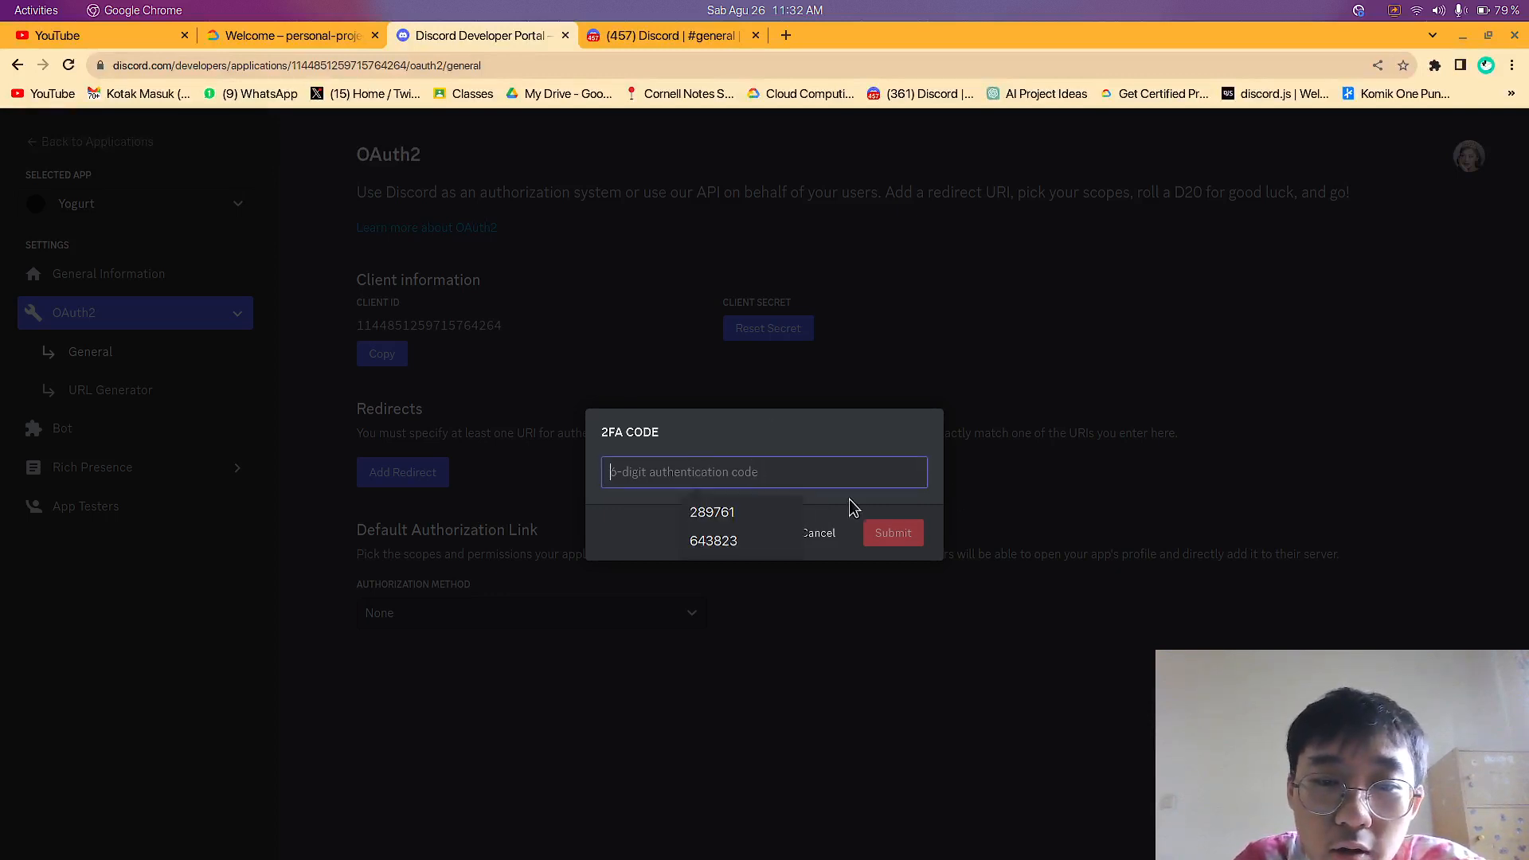
click(849, 501)
click(816, 534)
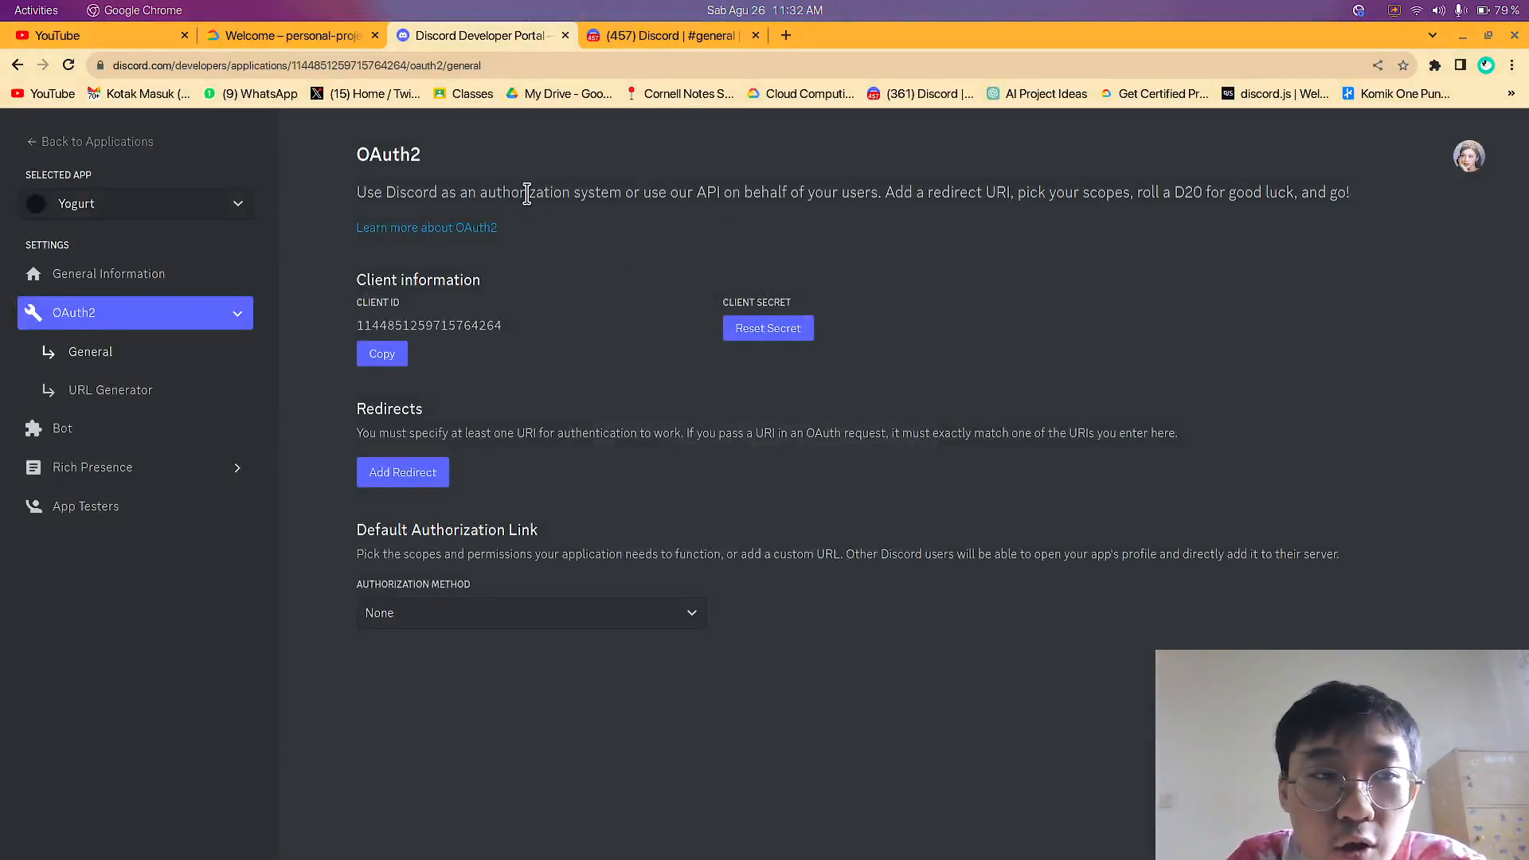
Open the OAuth2 URL Generator and select the bot scope for Yogurt's invite link
drag(526, 194, 622, 195)
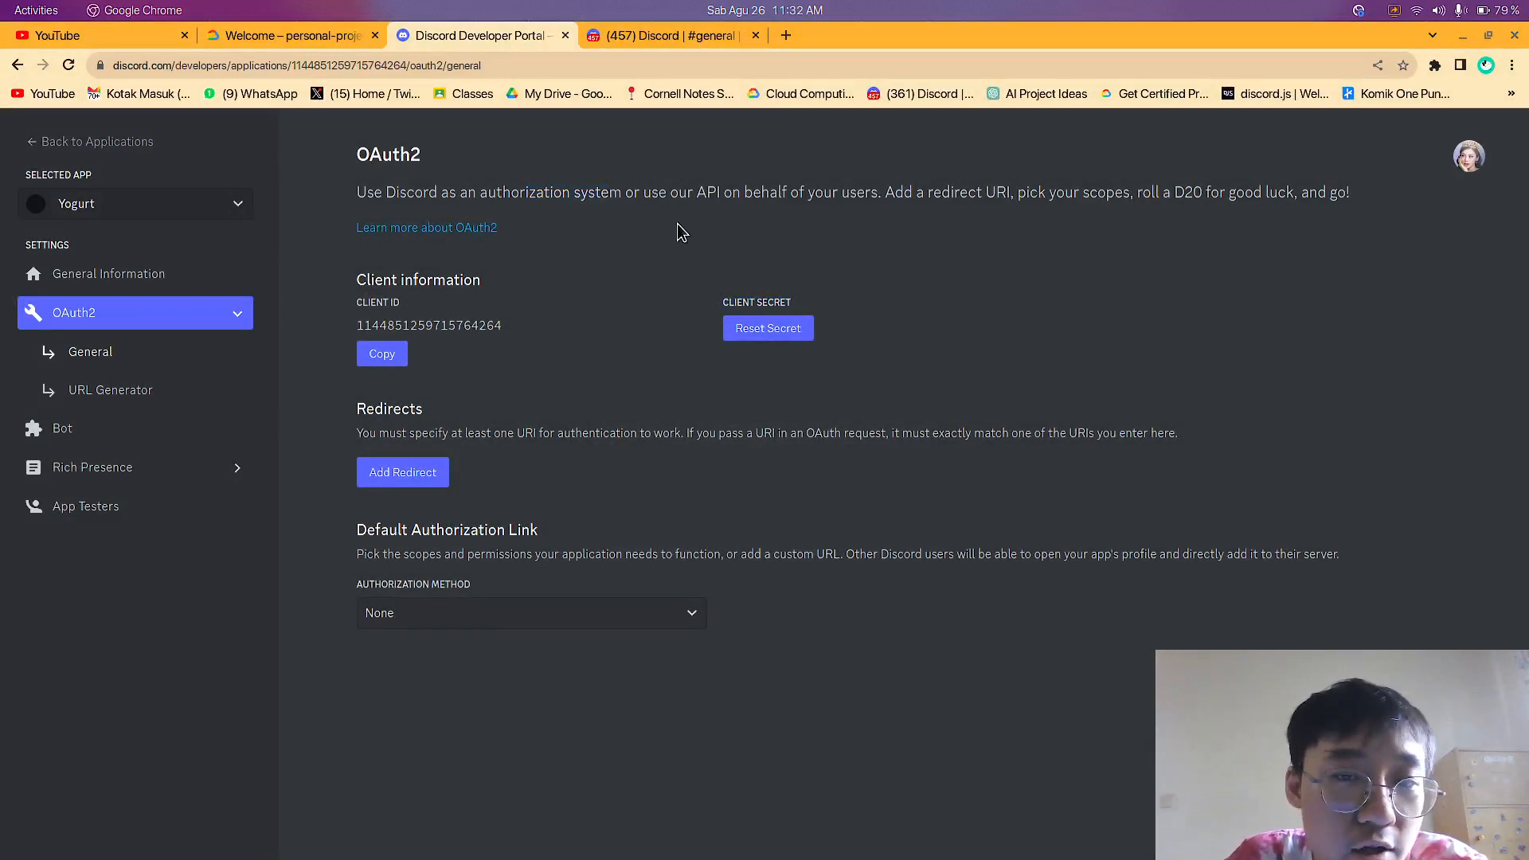
click(145, 400)
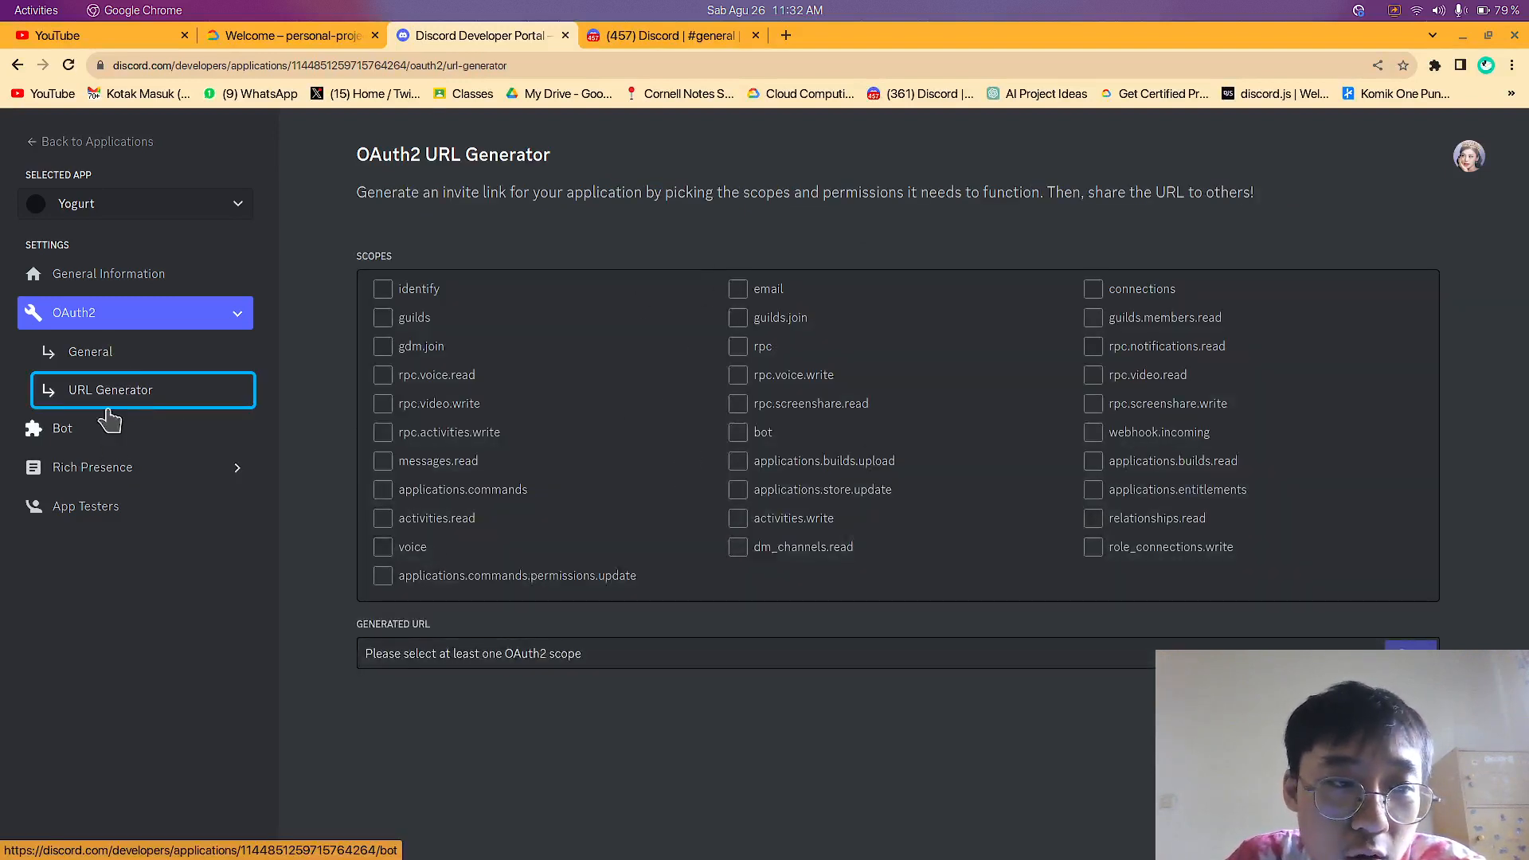
click(614, 659)
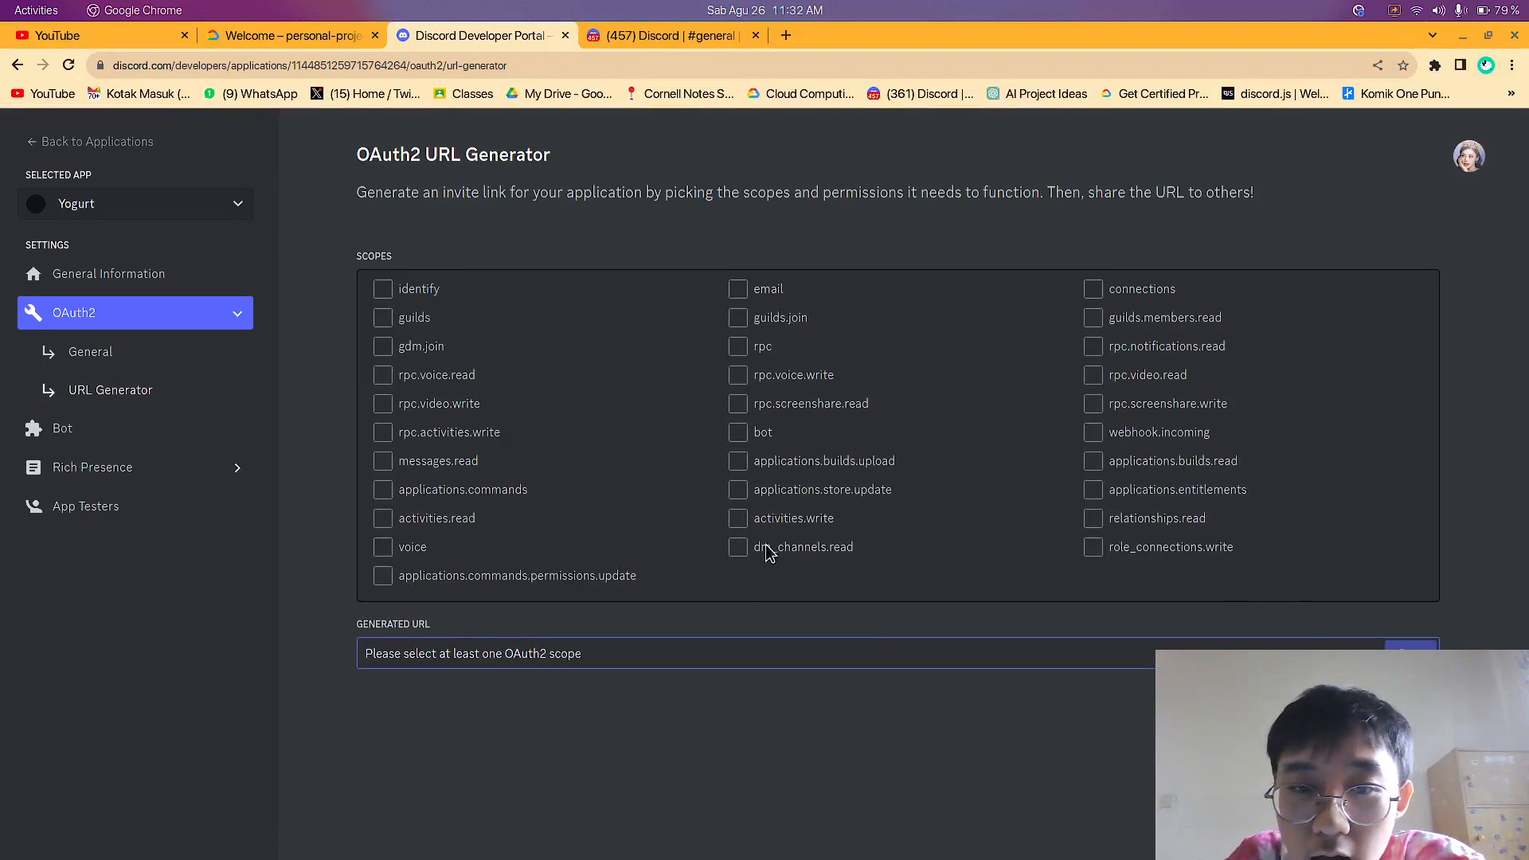
click(742, 436)
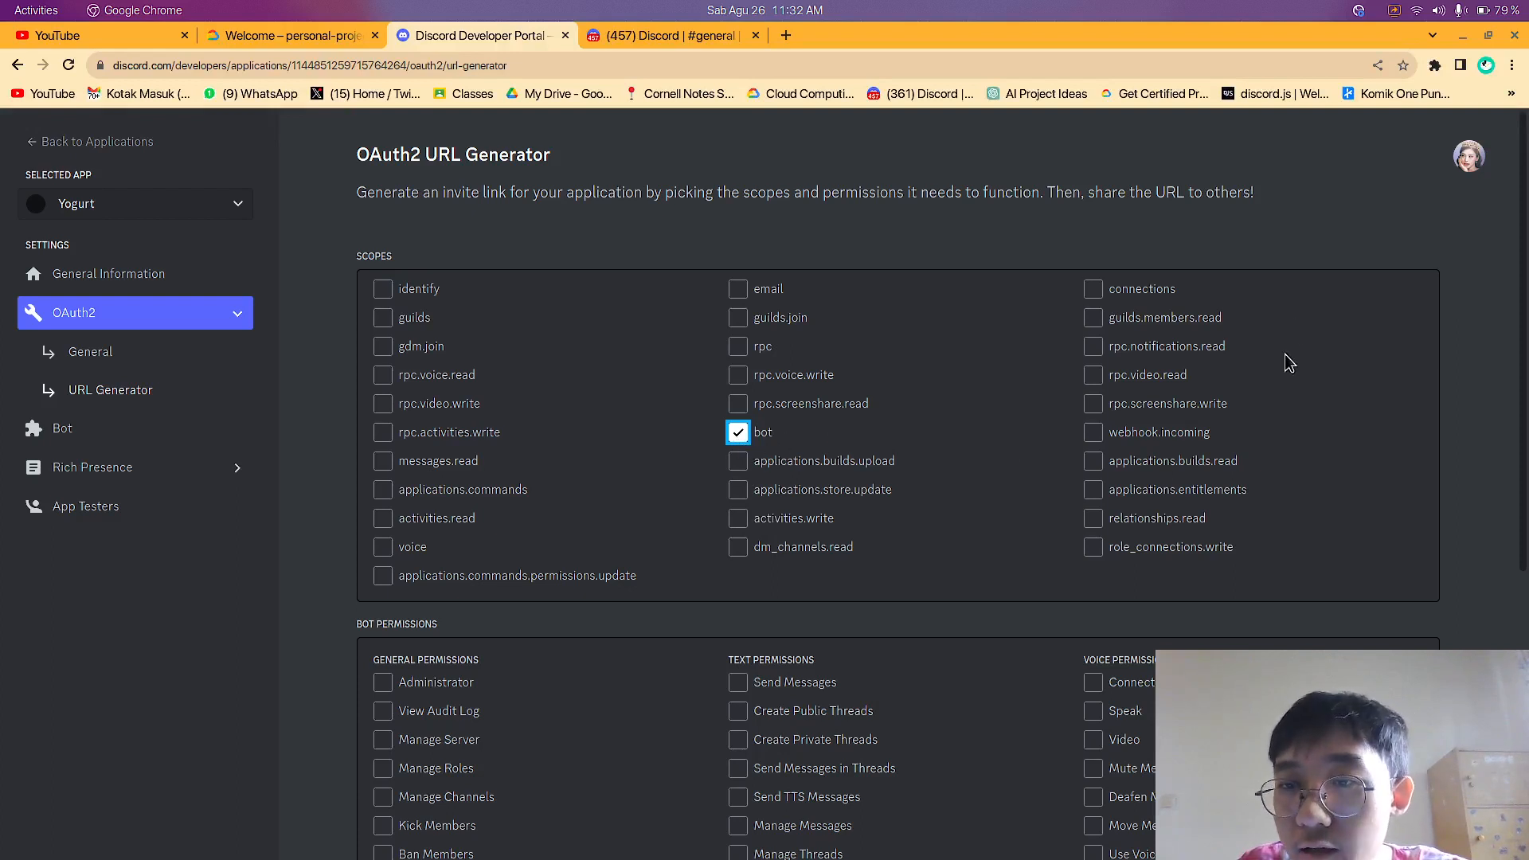
scroll(1263, 374, down, 5)
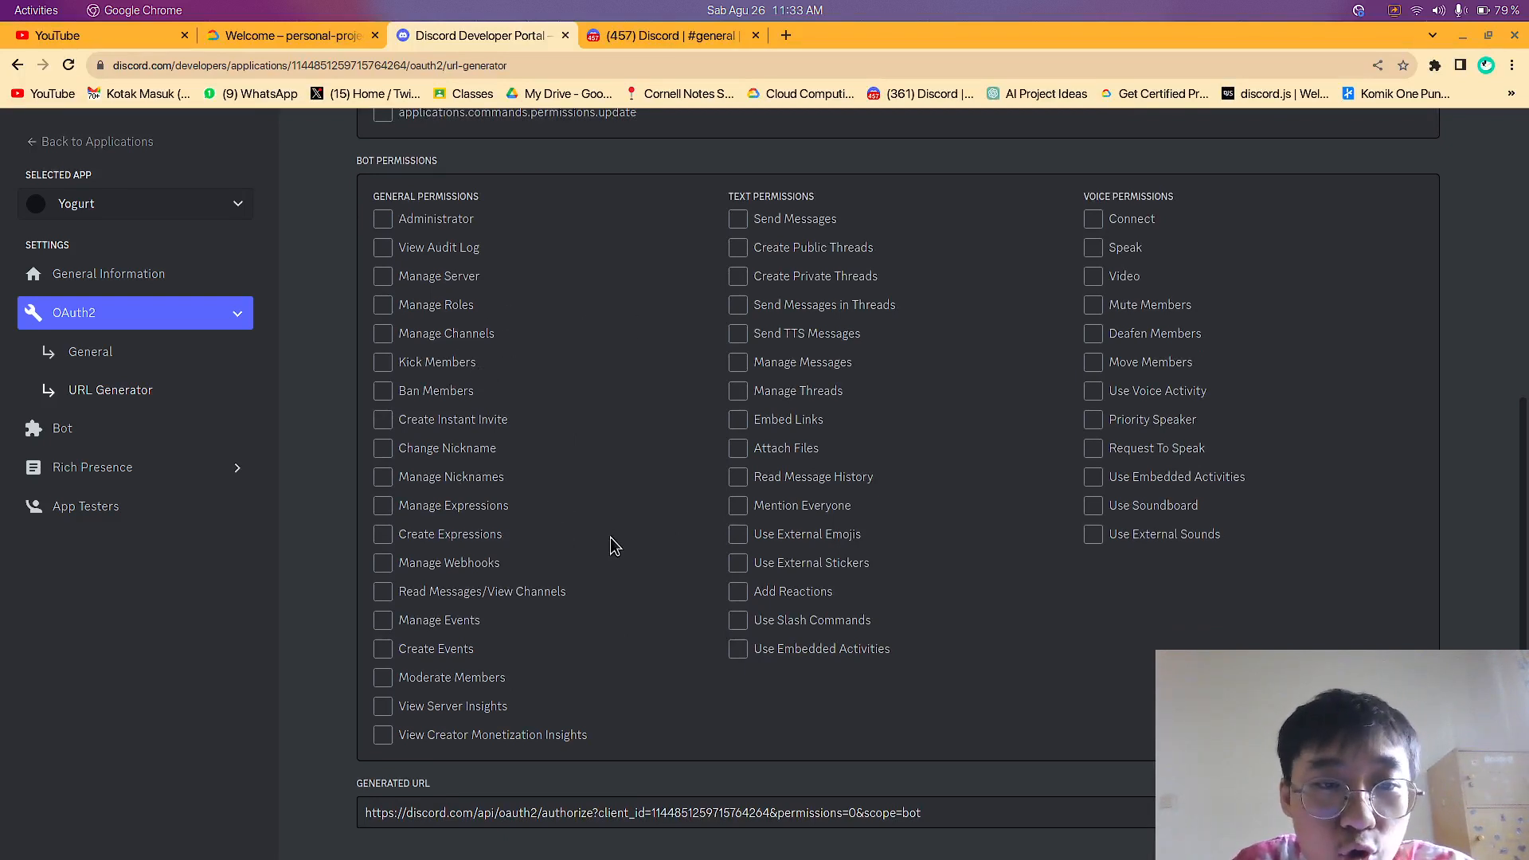
Try the Kick Members bot permission, clear it again, and copy the generated URL
click(383, 368)
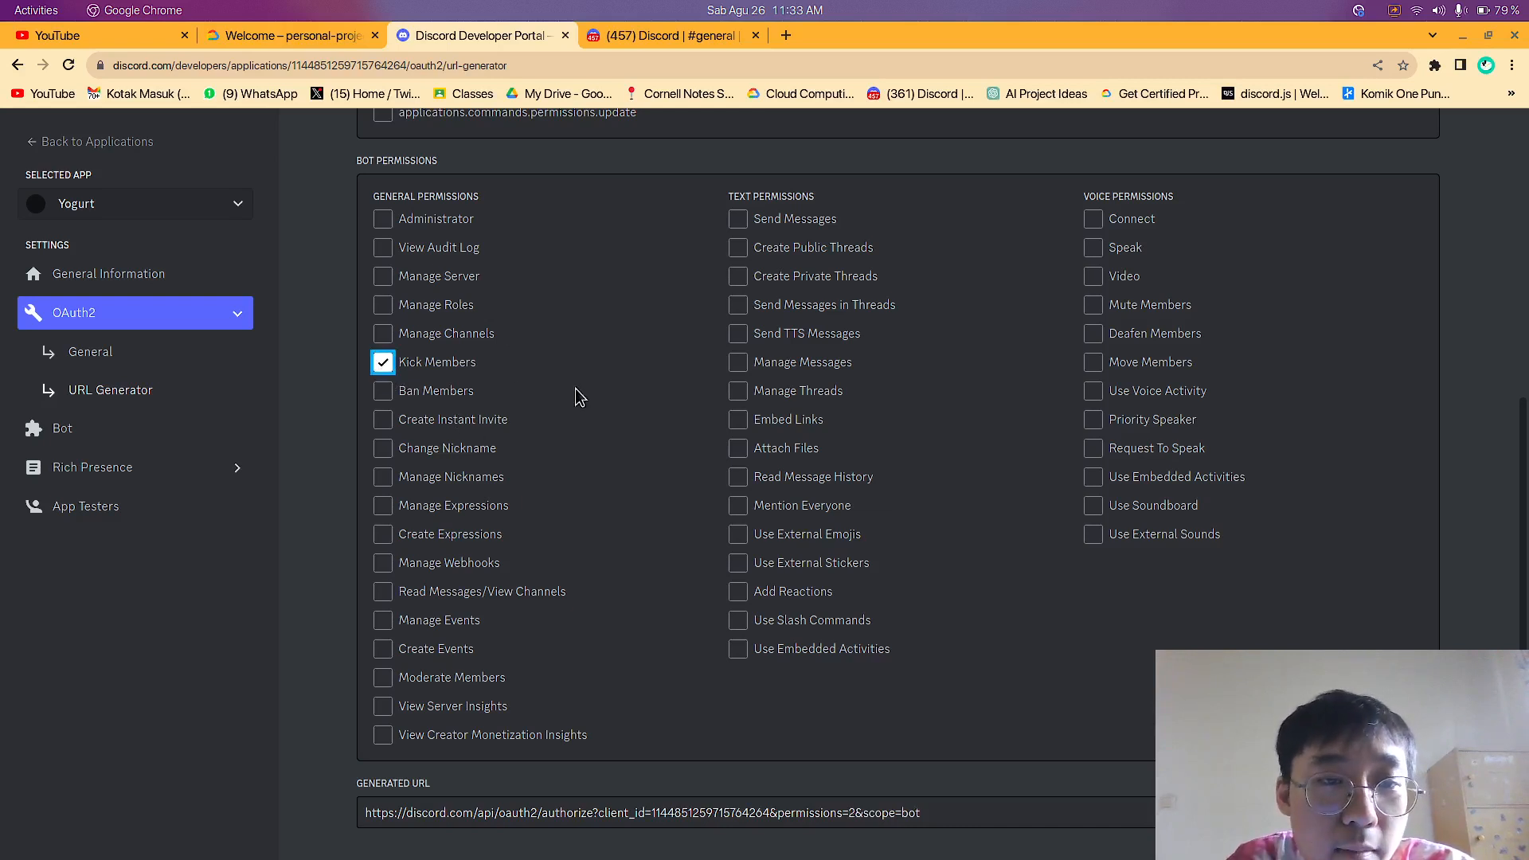
click(384, 367)
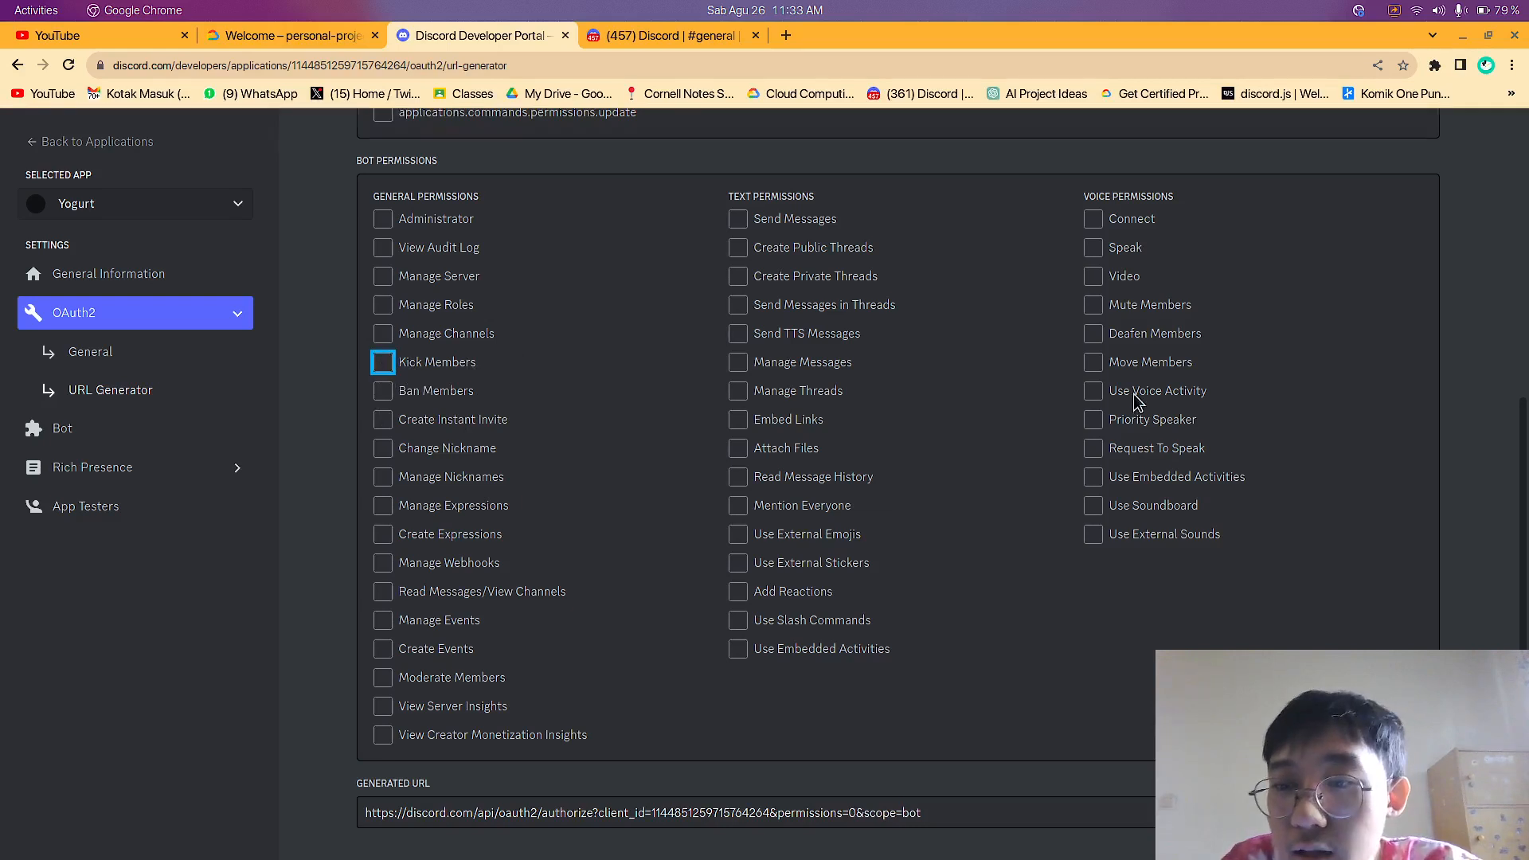
click(1408, 812)
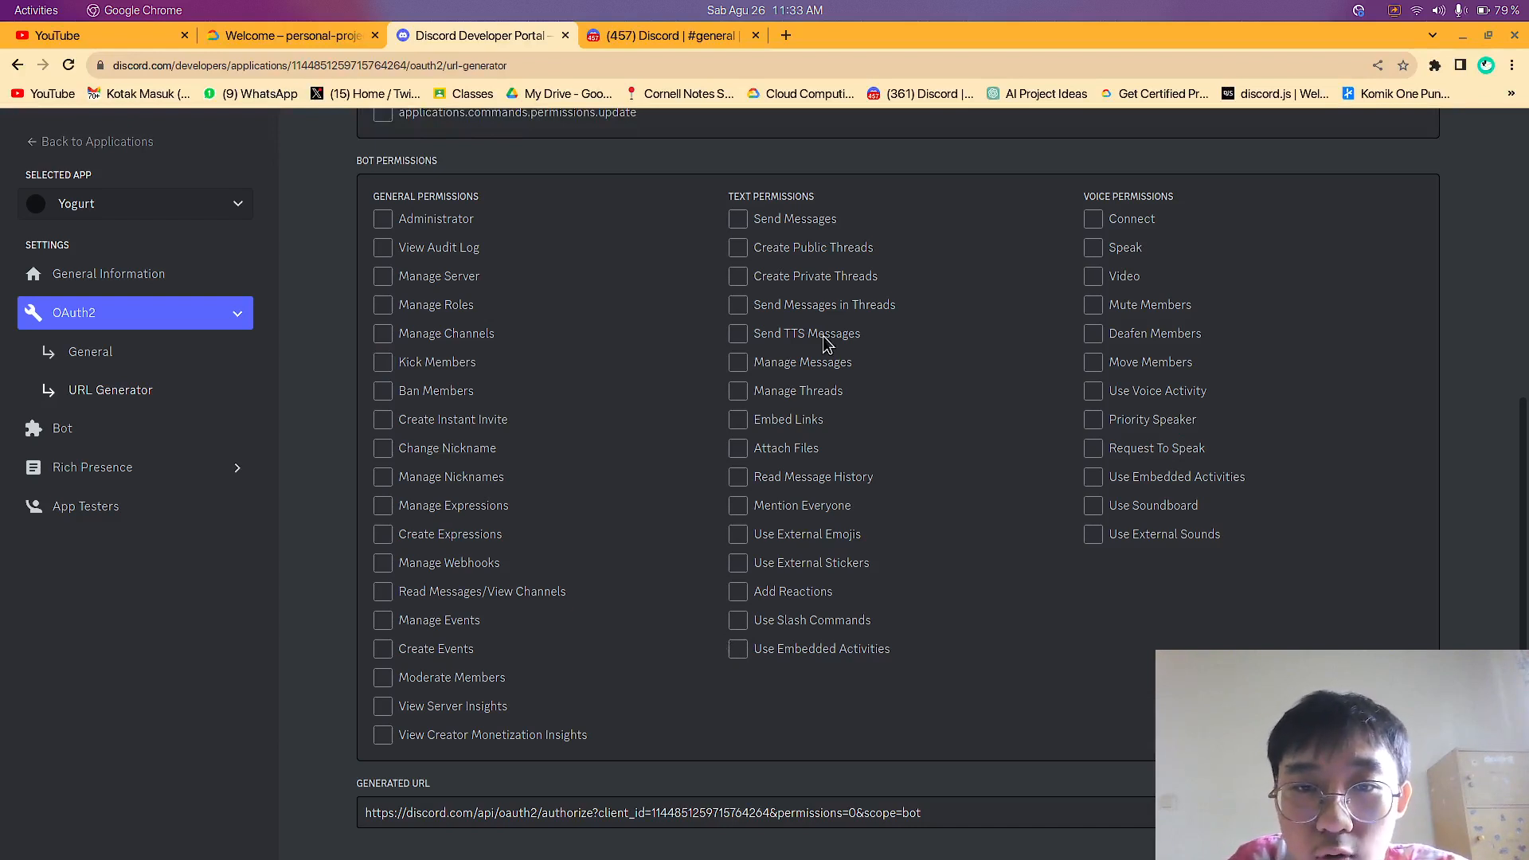
Grant the bot the Send Messages text permission and copy the generated invite URL
click(820, 233)
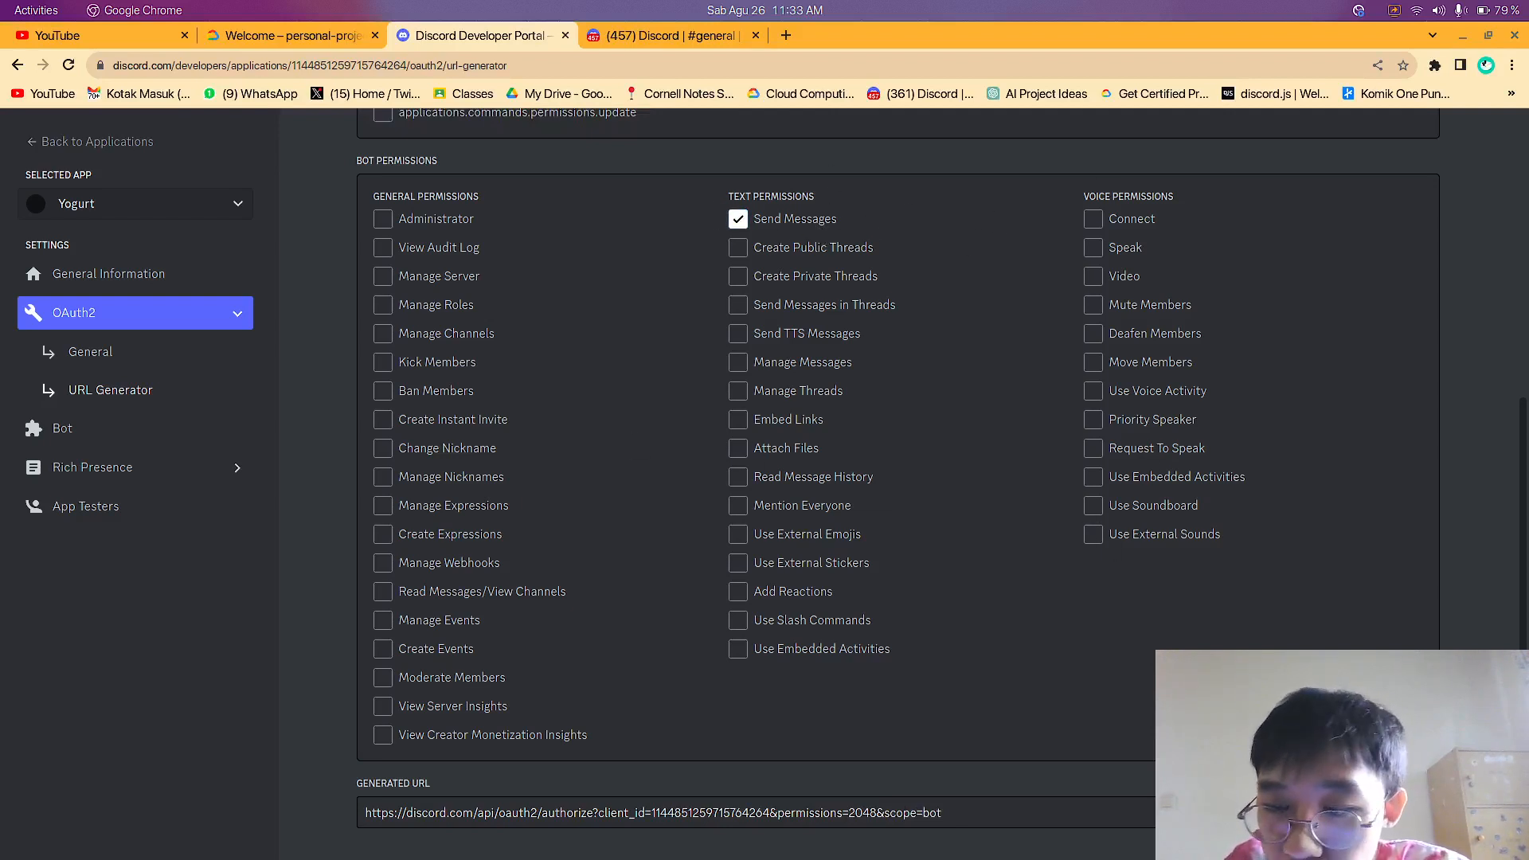
drag(447, 813, 978, 820)
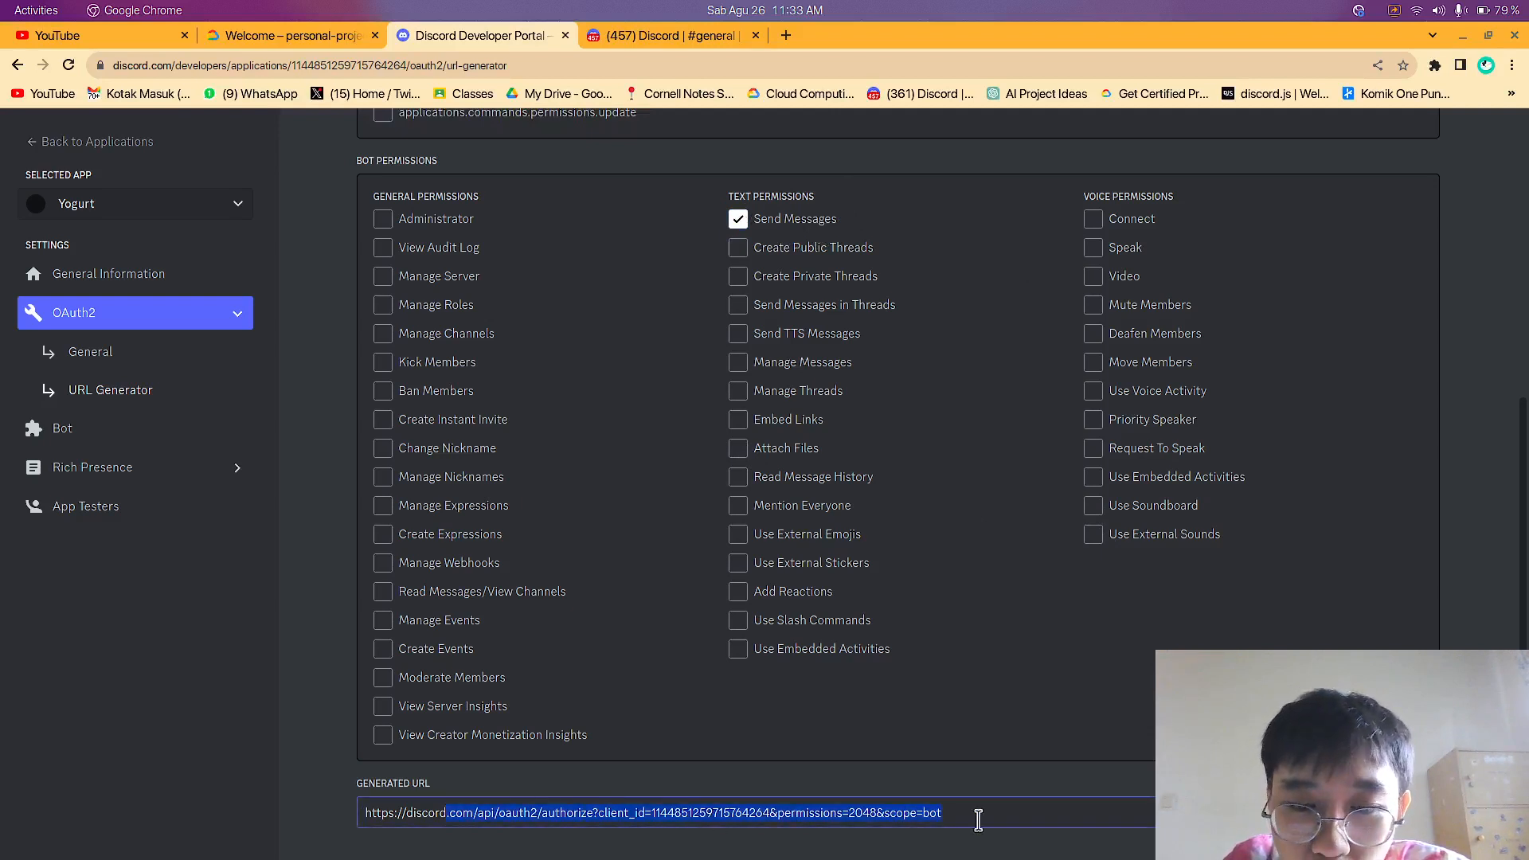
click(1407, 813)
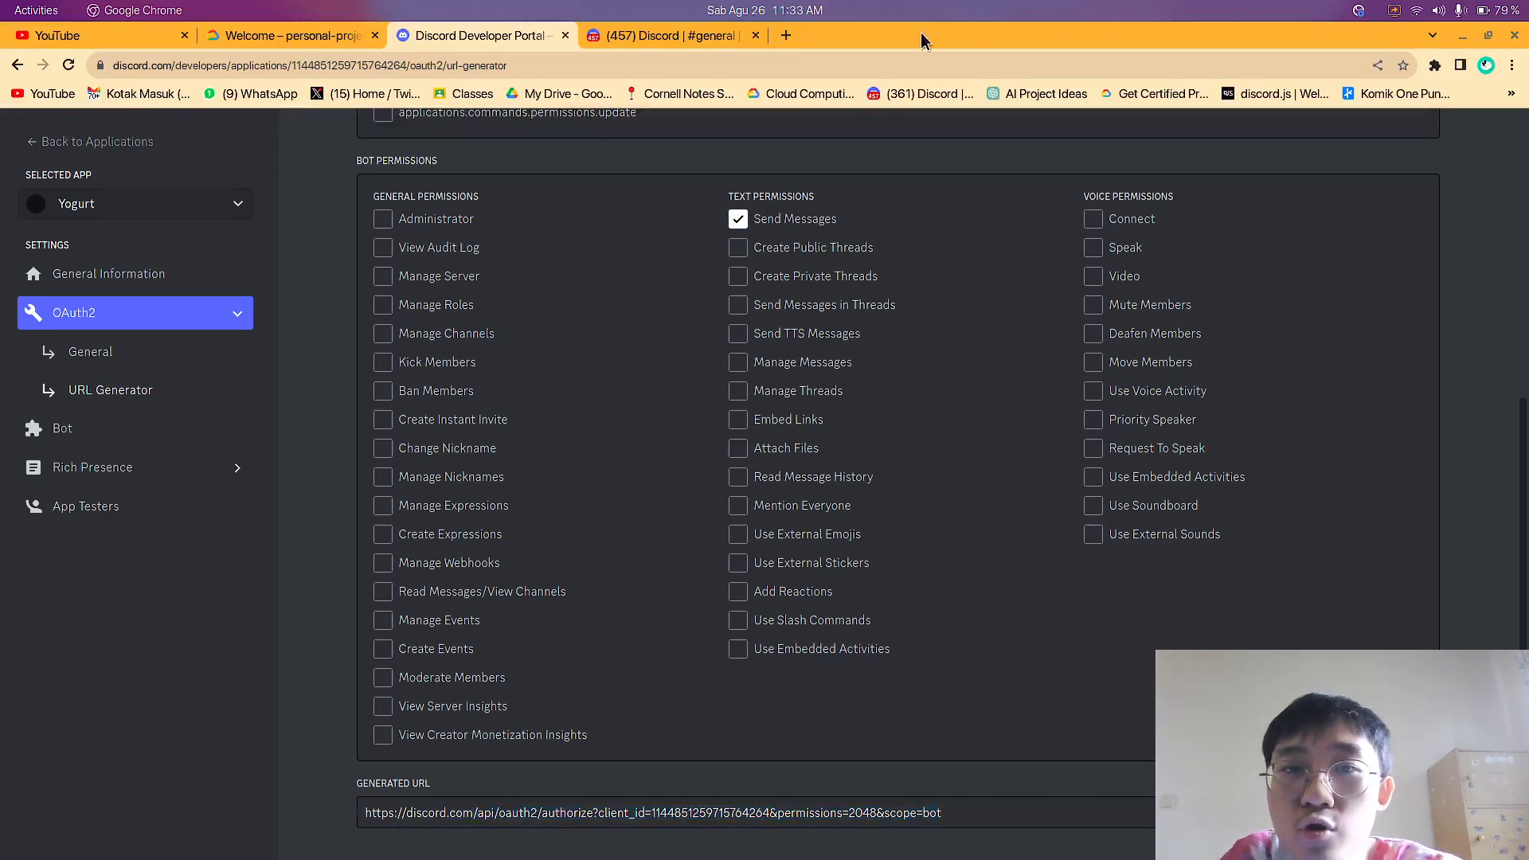
Open the copied Yogurt invite URL in a new browser tab
click(786, 35)
key(ctrl+v)
key(Return)
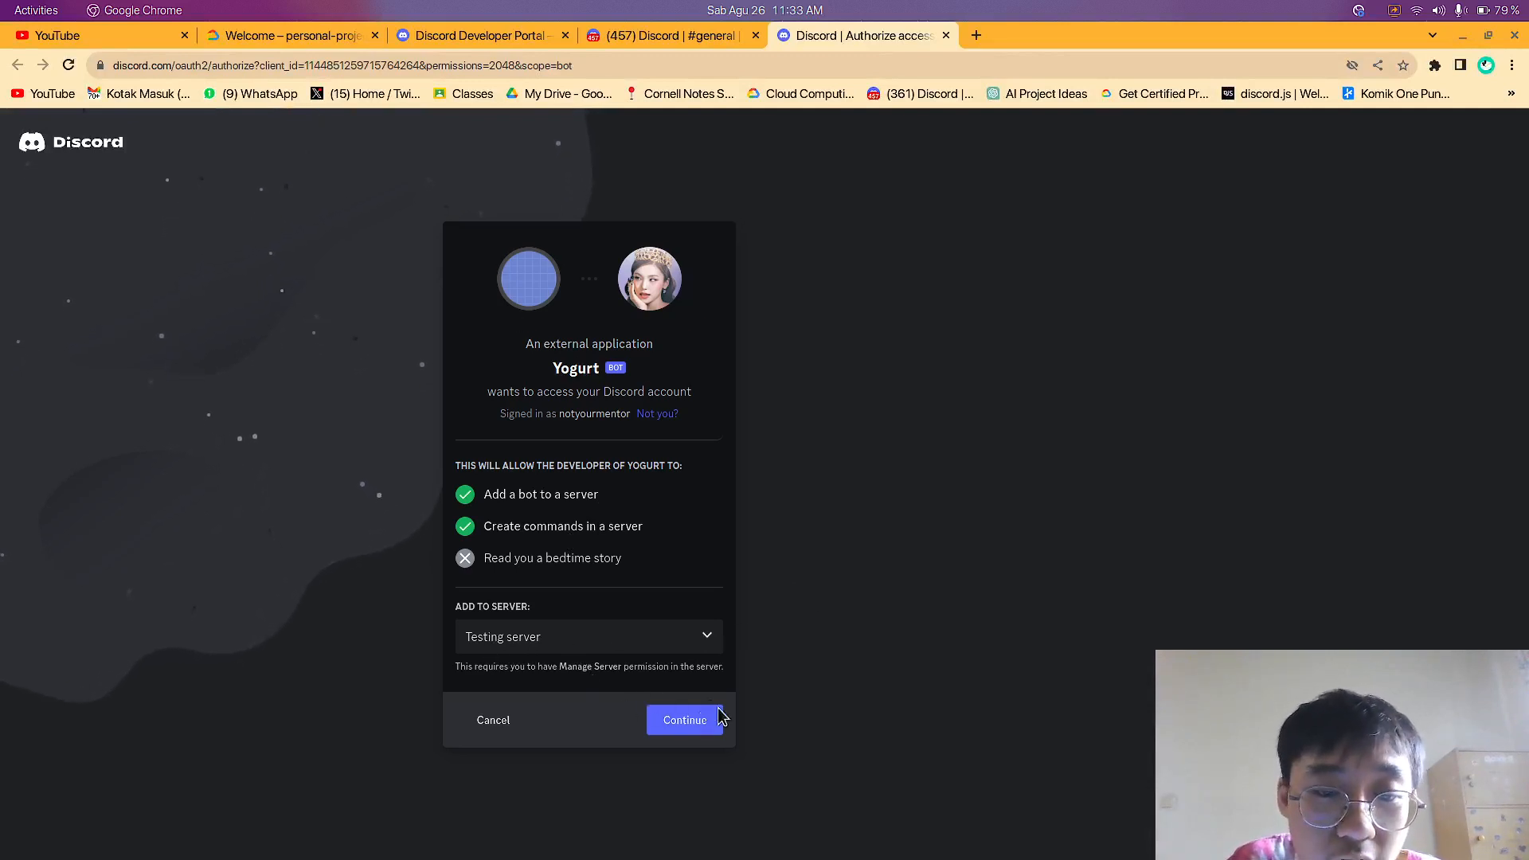
Check the current member list of Testing server and return to the Yogurt authorization page
click(626, 38)
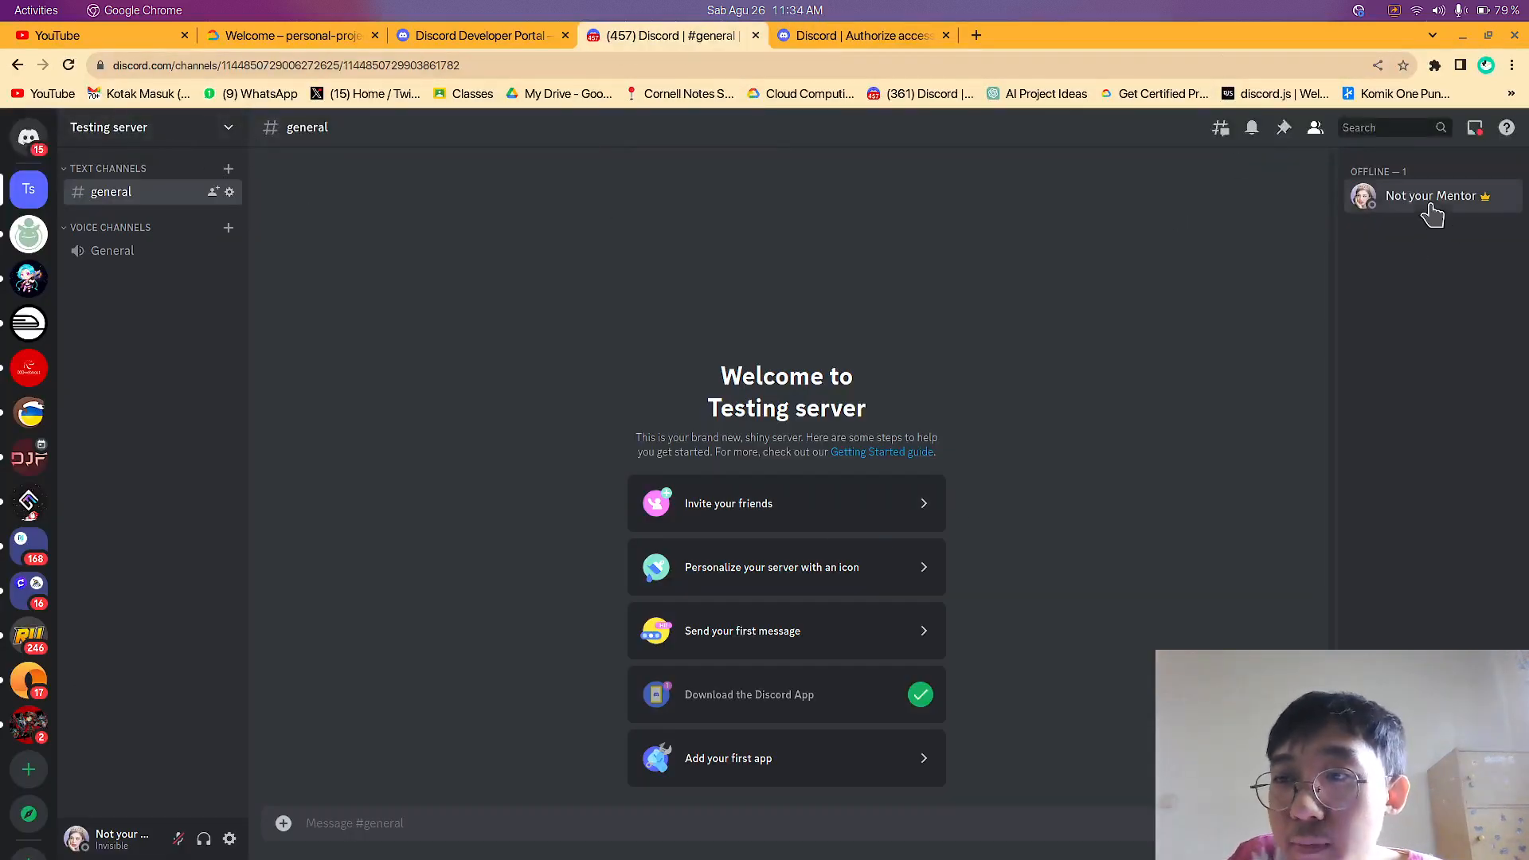
click(1431, 201)
click(859, 35)
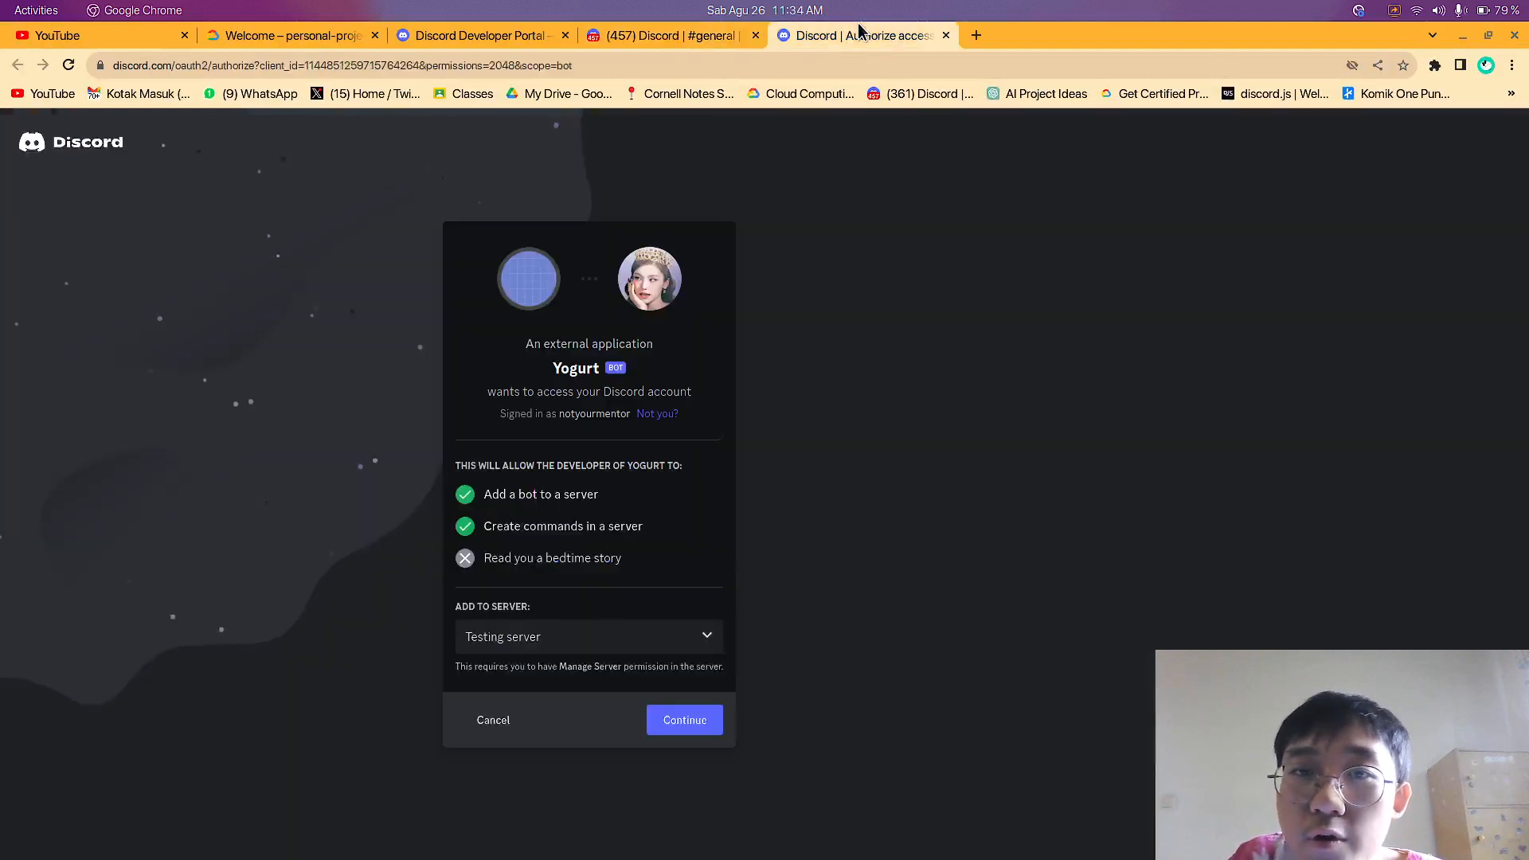
Authorize Yogurt on Testing server with the Send Messages permission and complete the human verification by selecting the musical instrument images
click(698, 723)
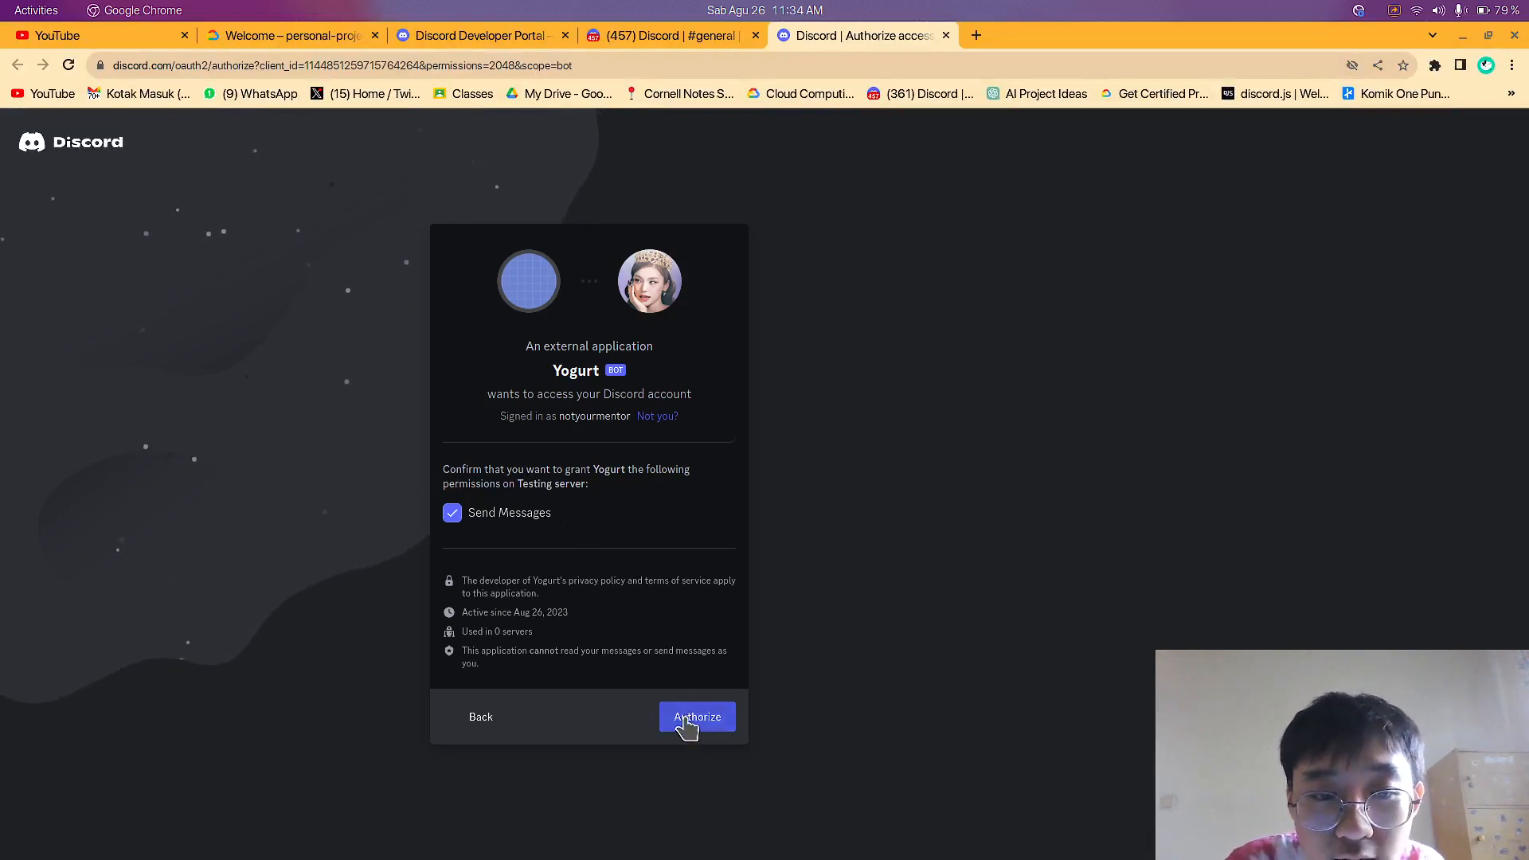
click(719, 726)
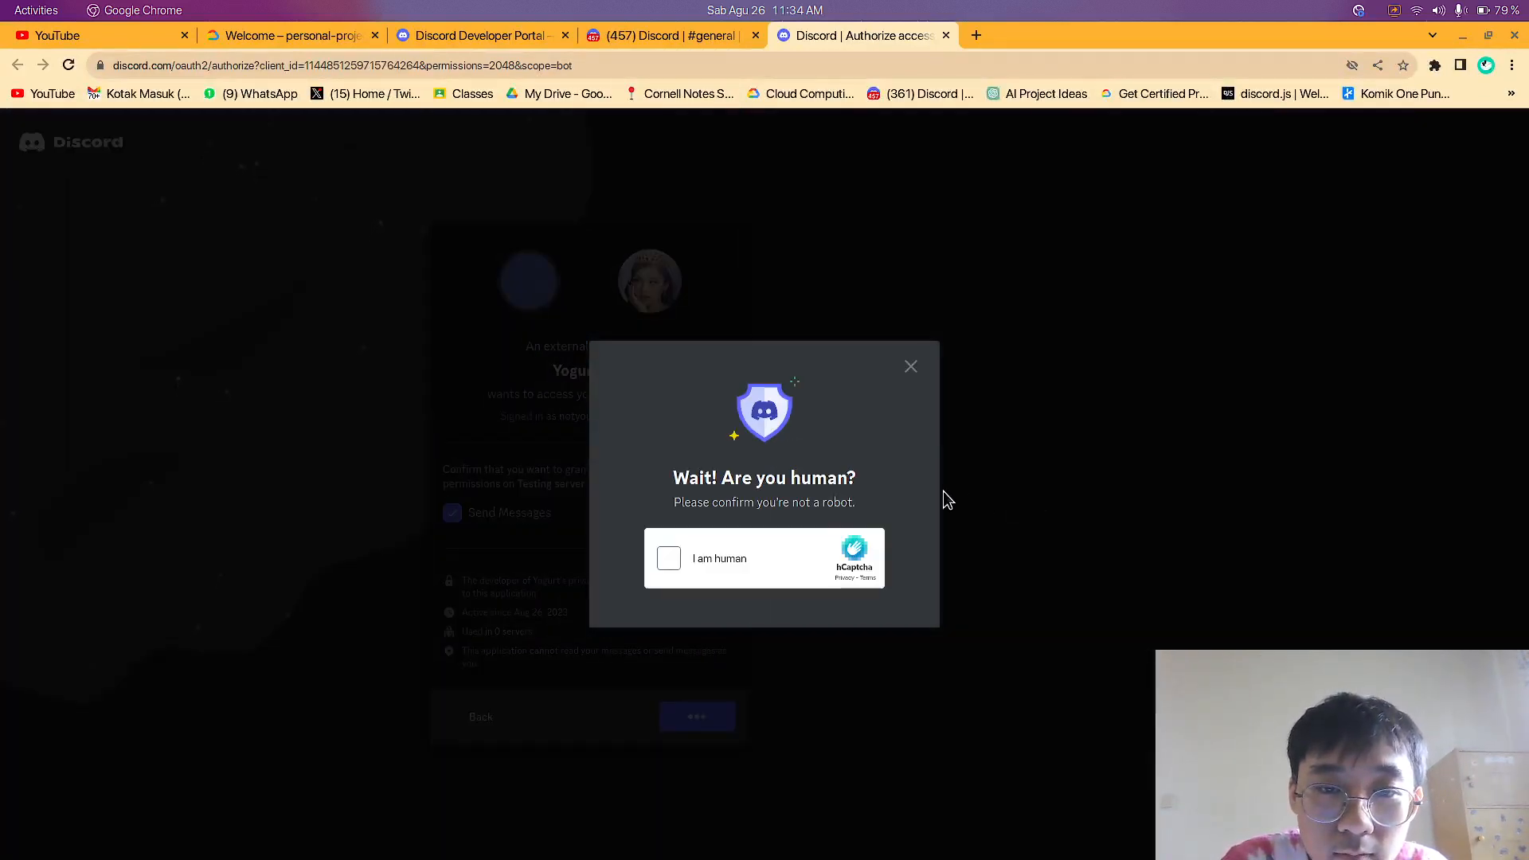
click(669, 559)
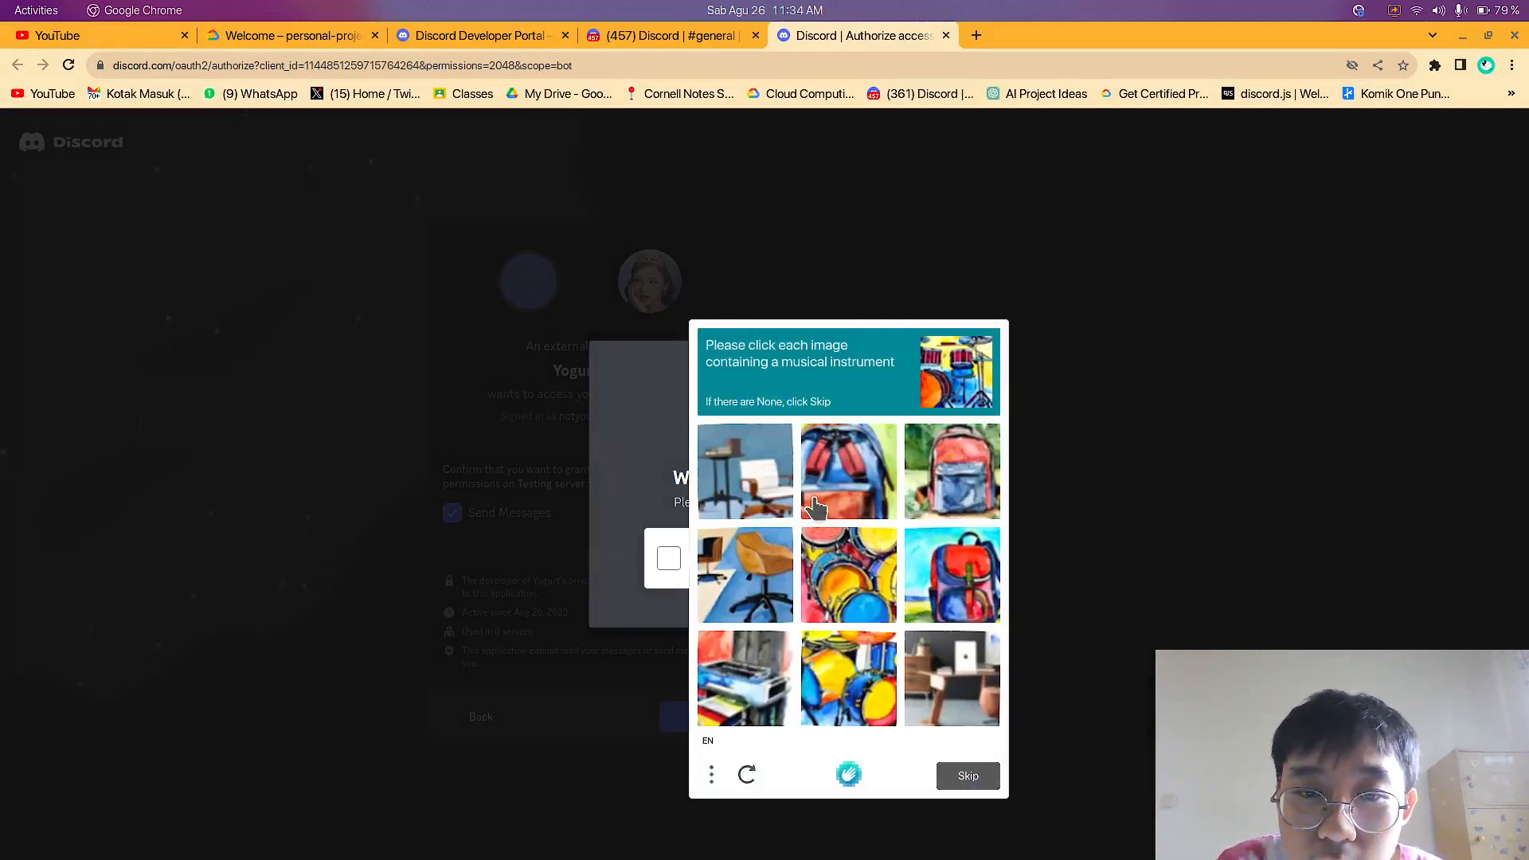
click(840, 602)
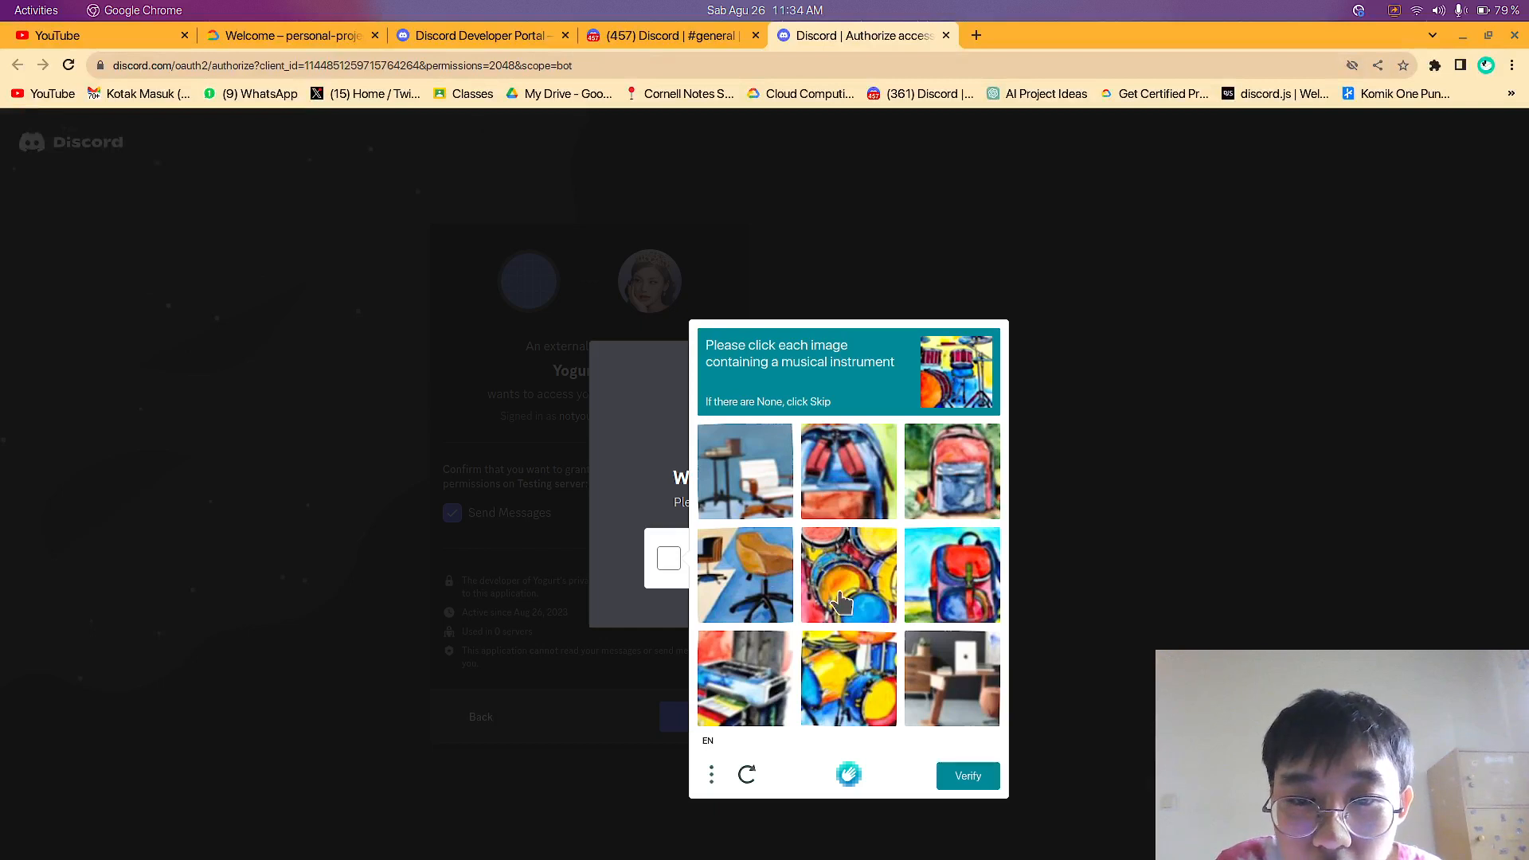
click(848, 671)
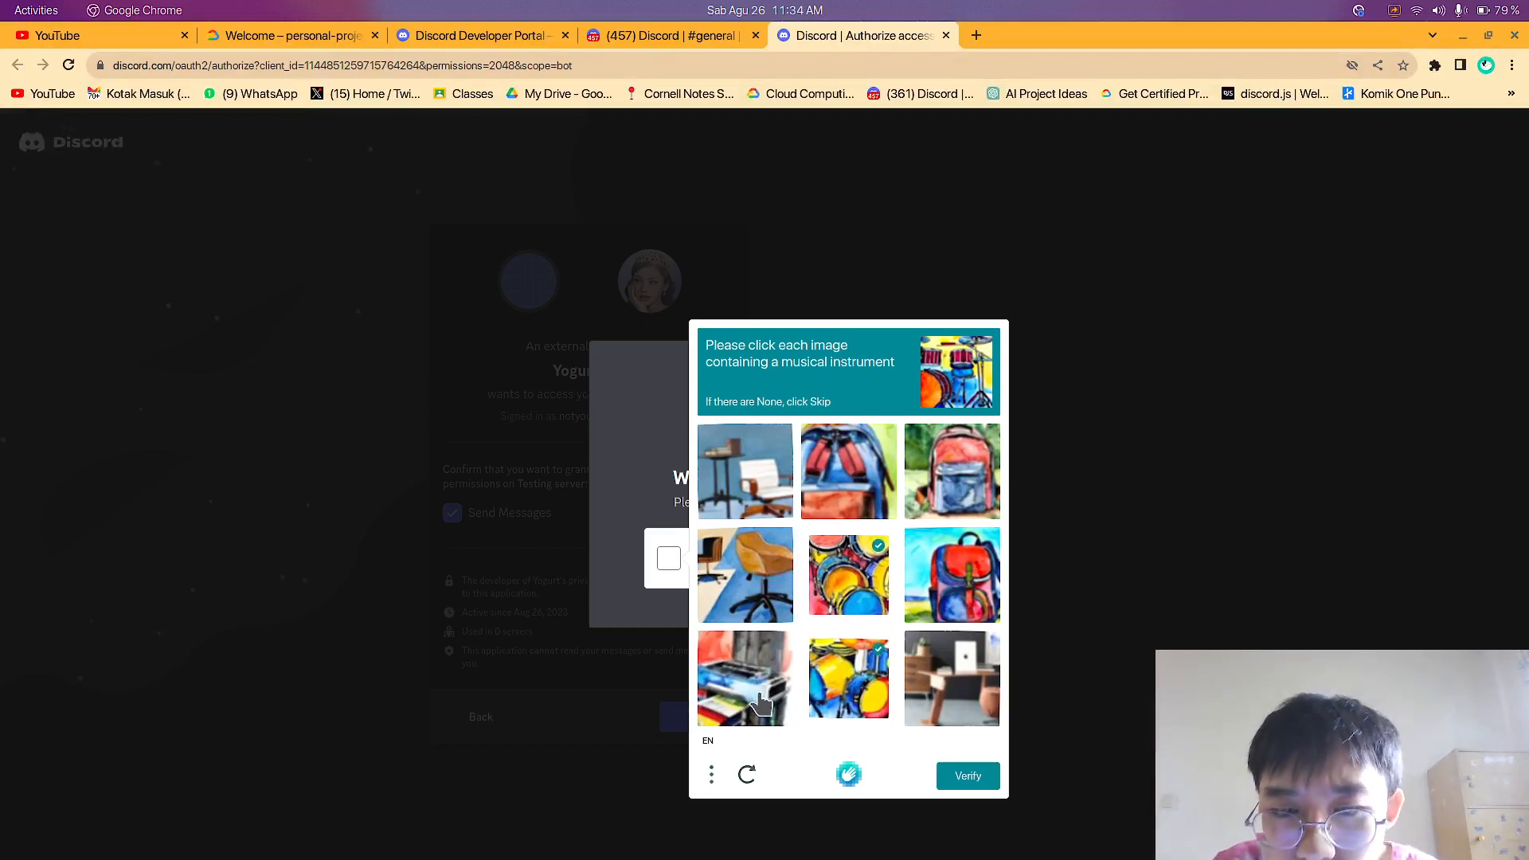
click(974, 778)
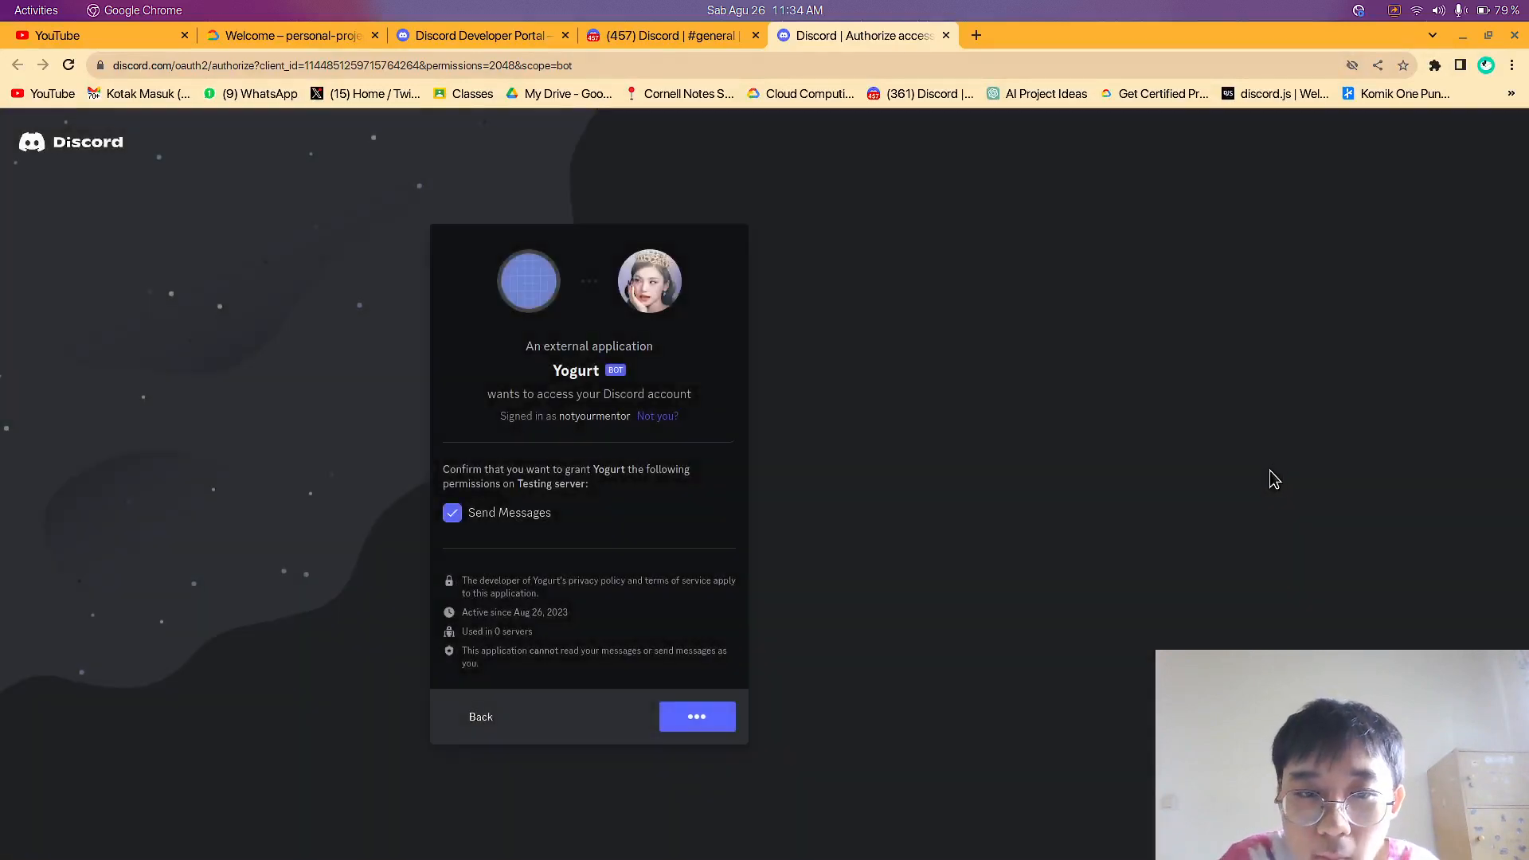
Check for the Yogurt bot in Testing server and examine its full profile and mutual servers
click(661, 35)
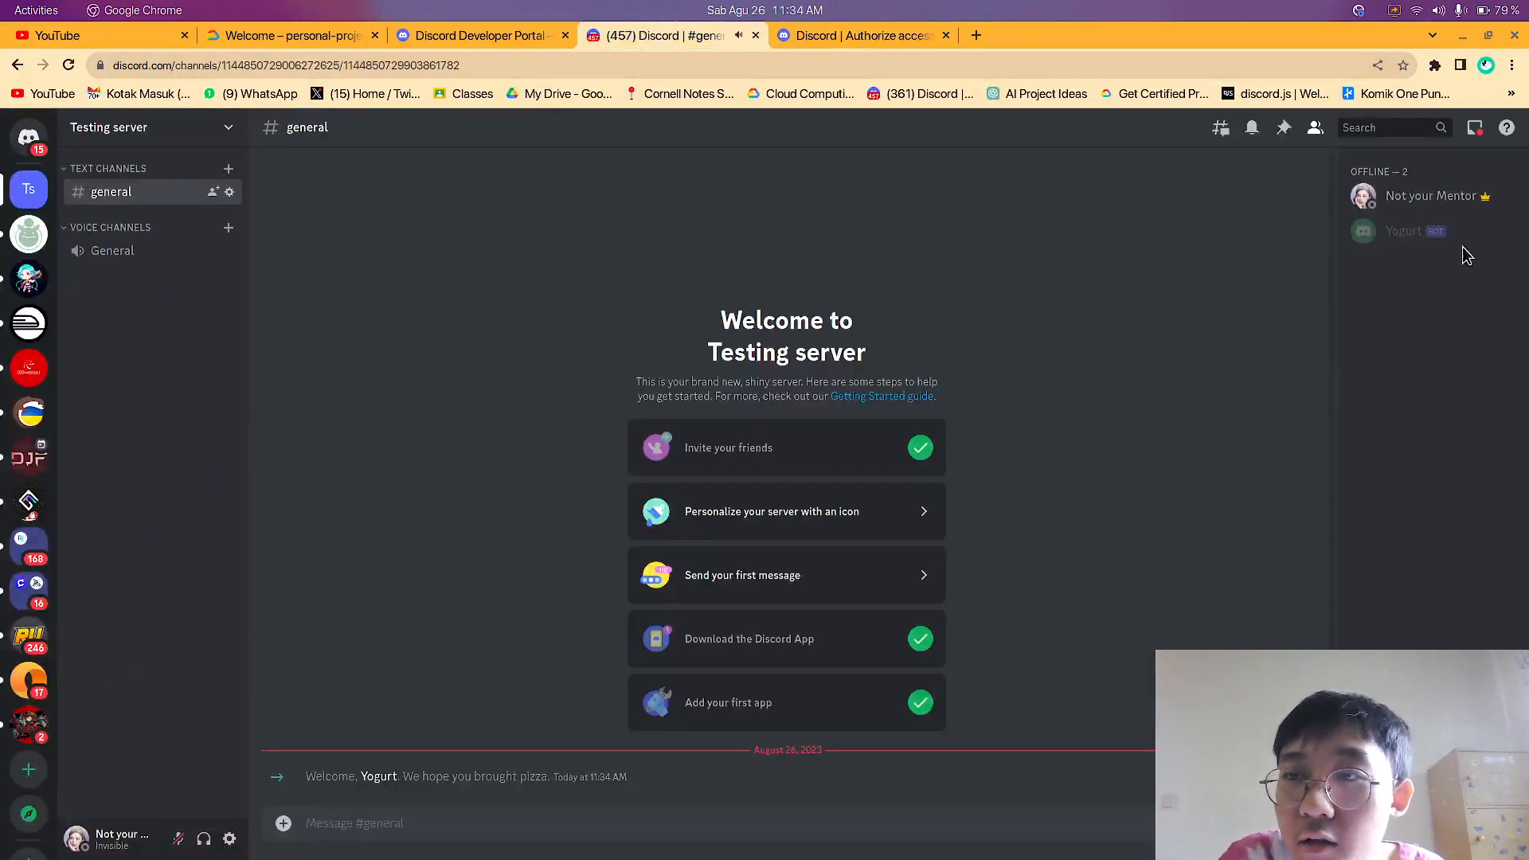
click(378, 778)
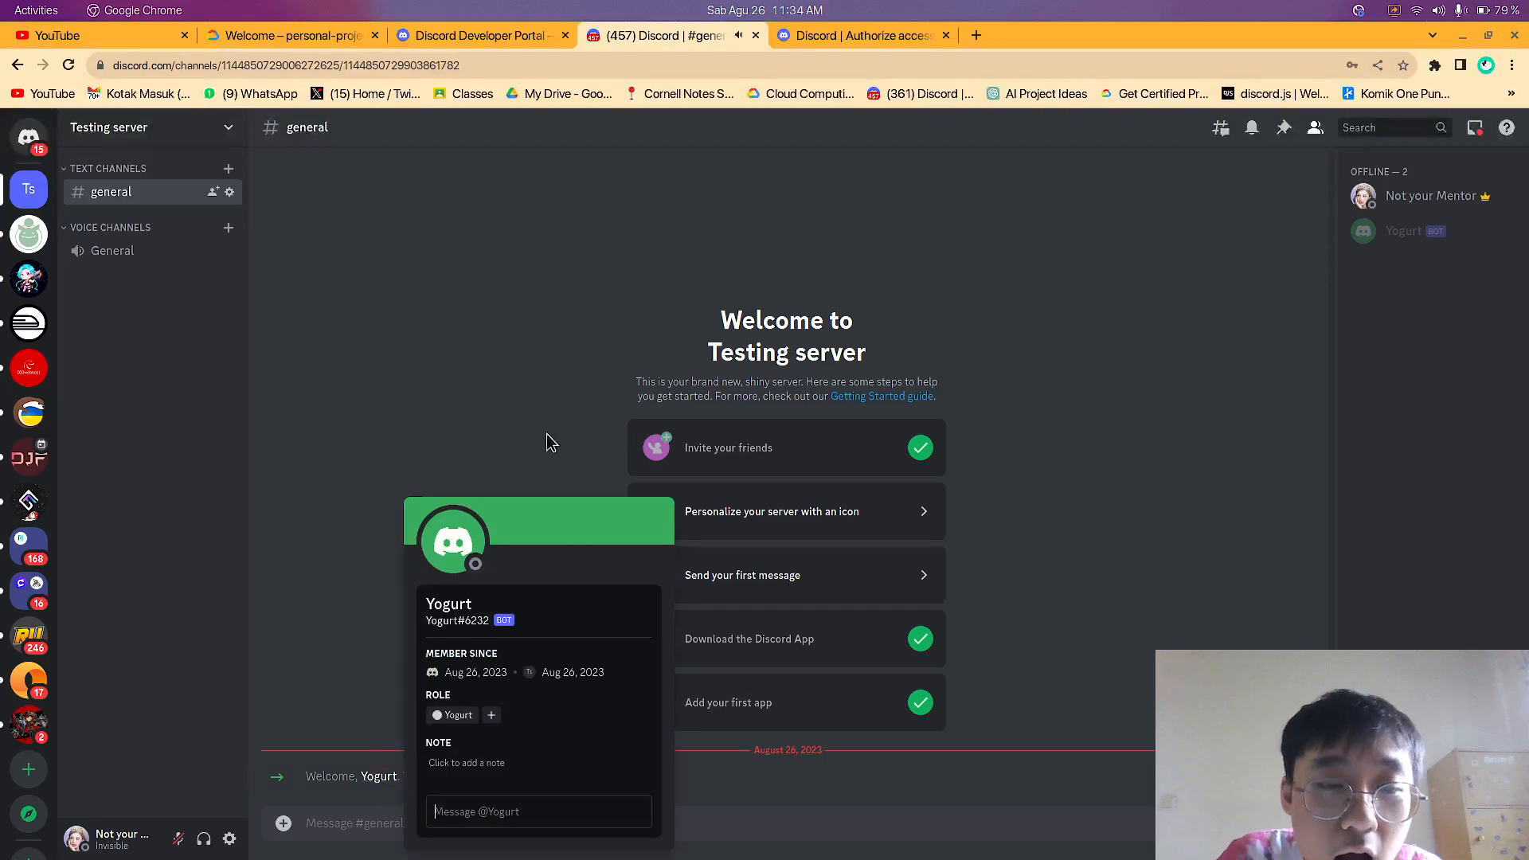
click(1447, 244)
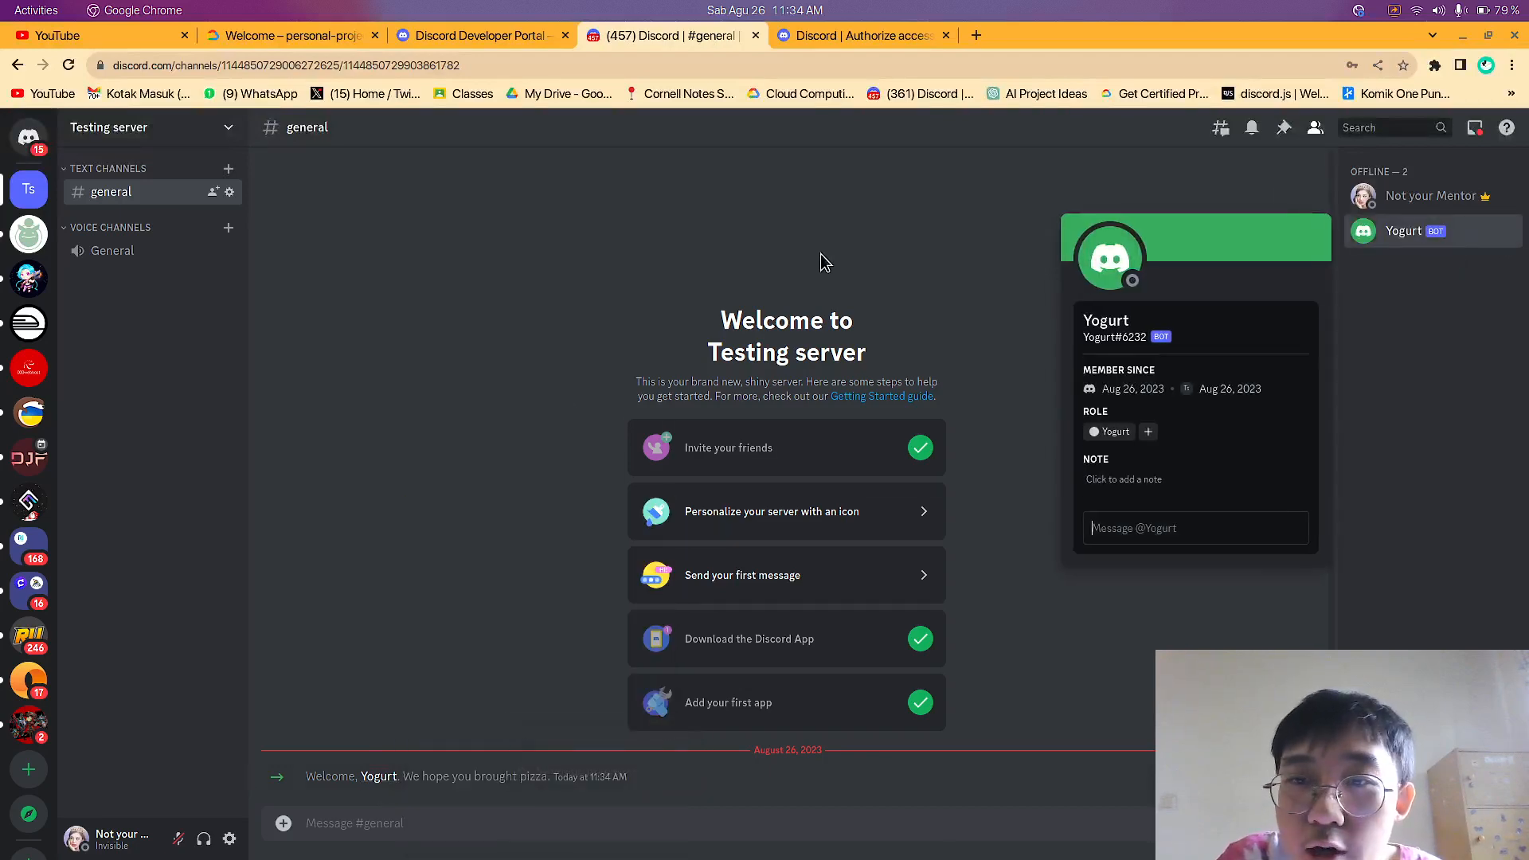
click(1115, 272)
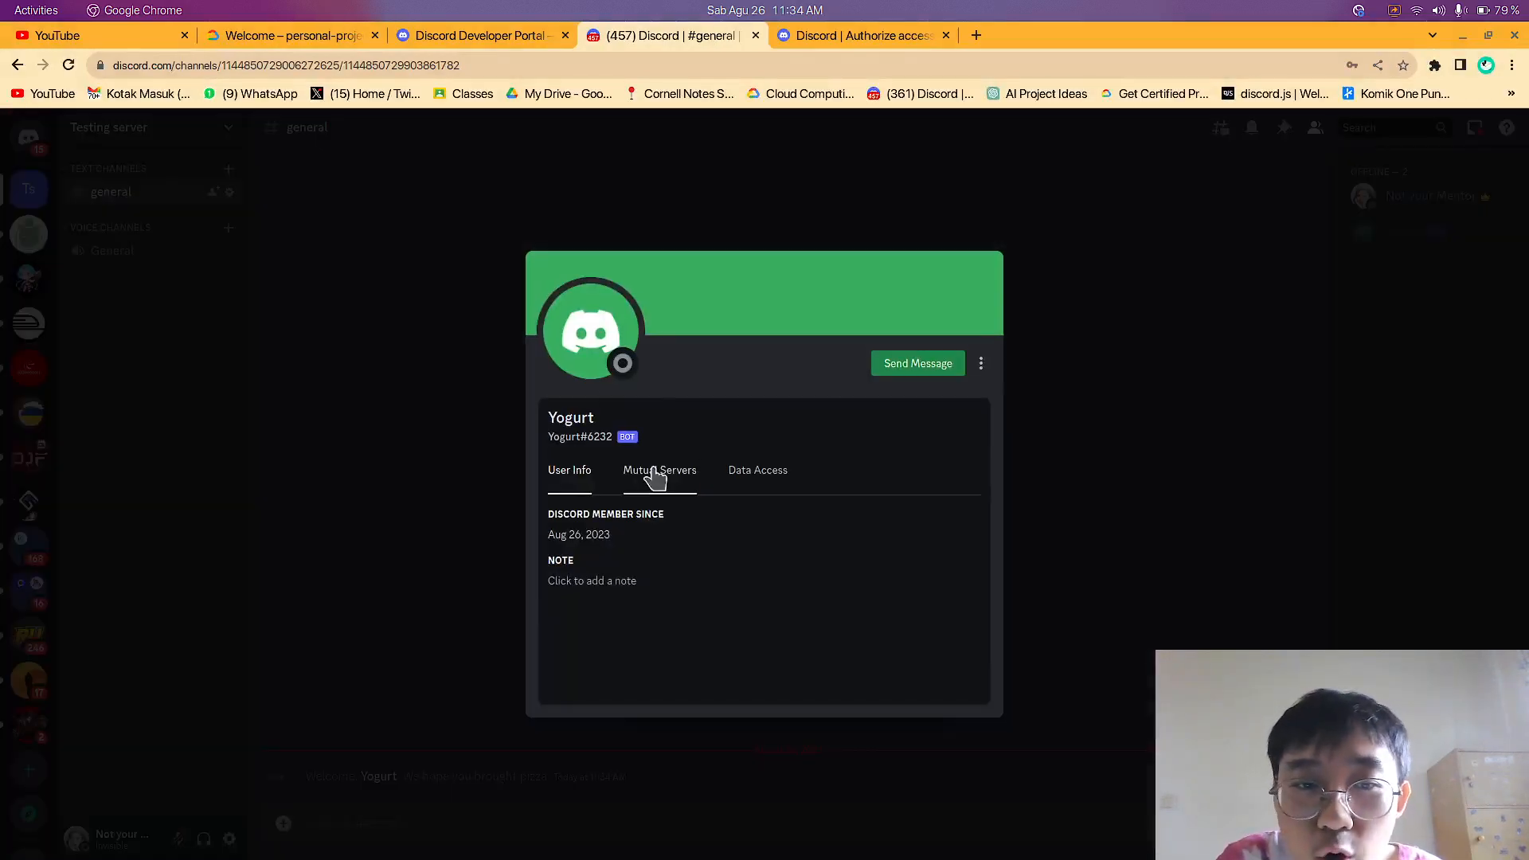
click(667, 473)
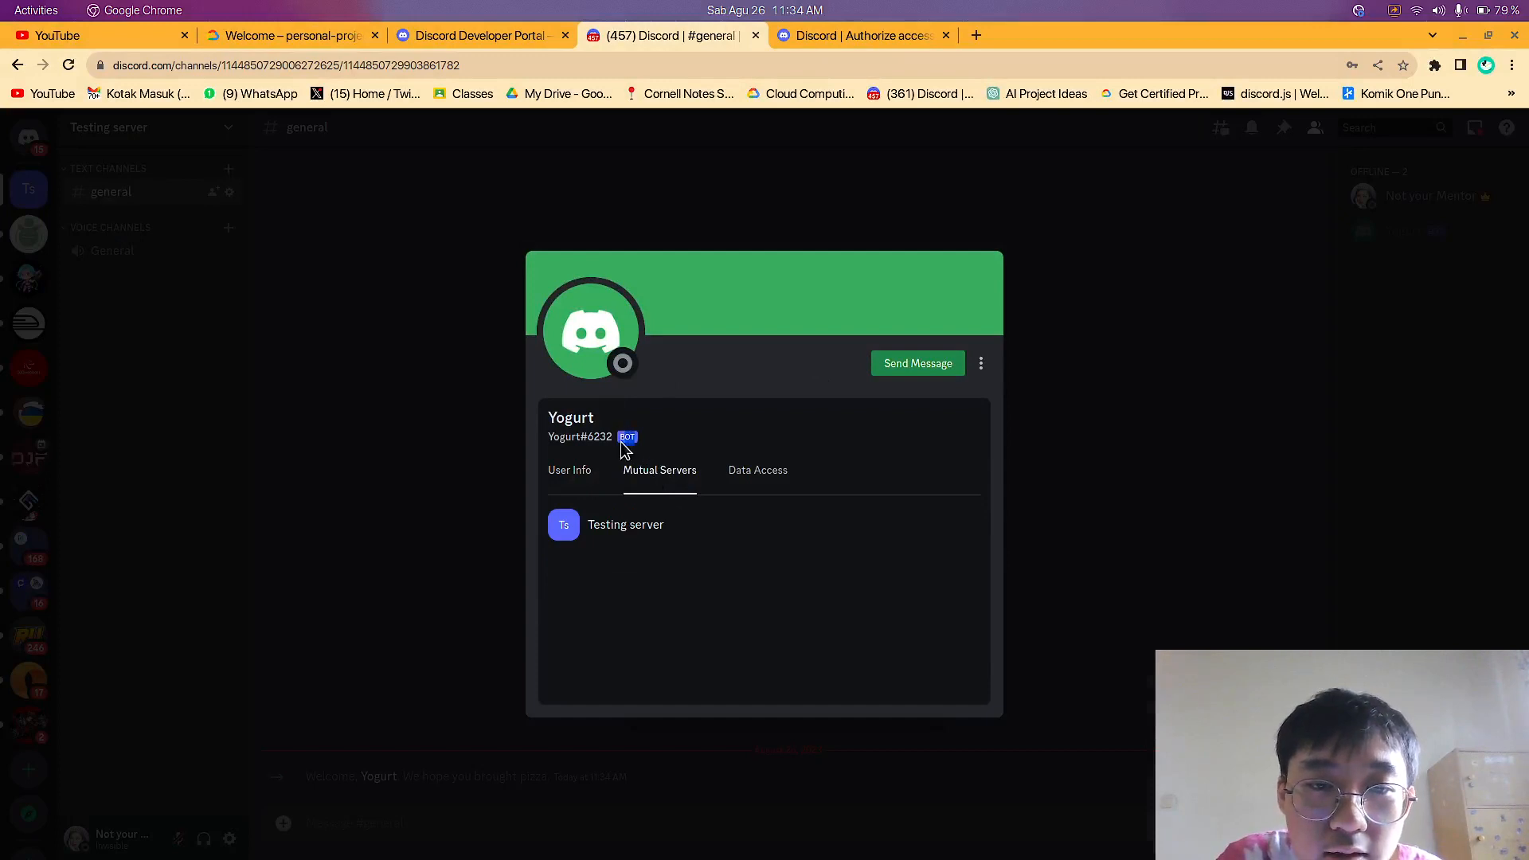
Examine the Data Access and User Info sections of the Yogurt bot's profile, and close the profile
drag(652, 439, 608, 438)
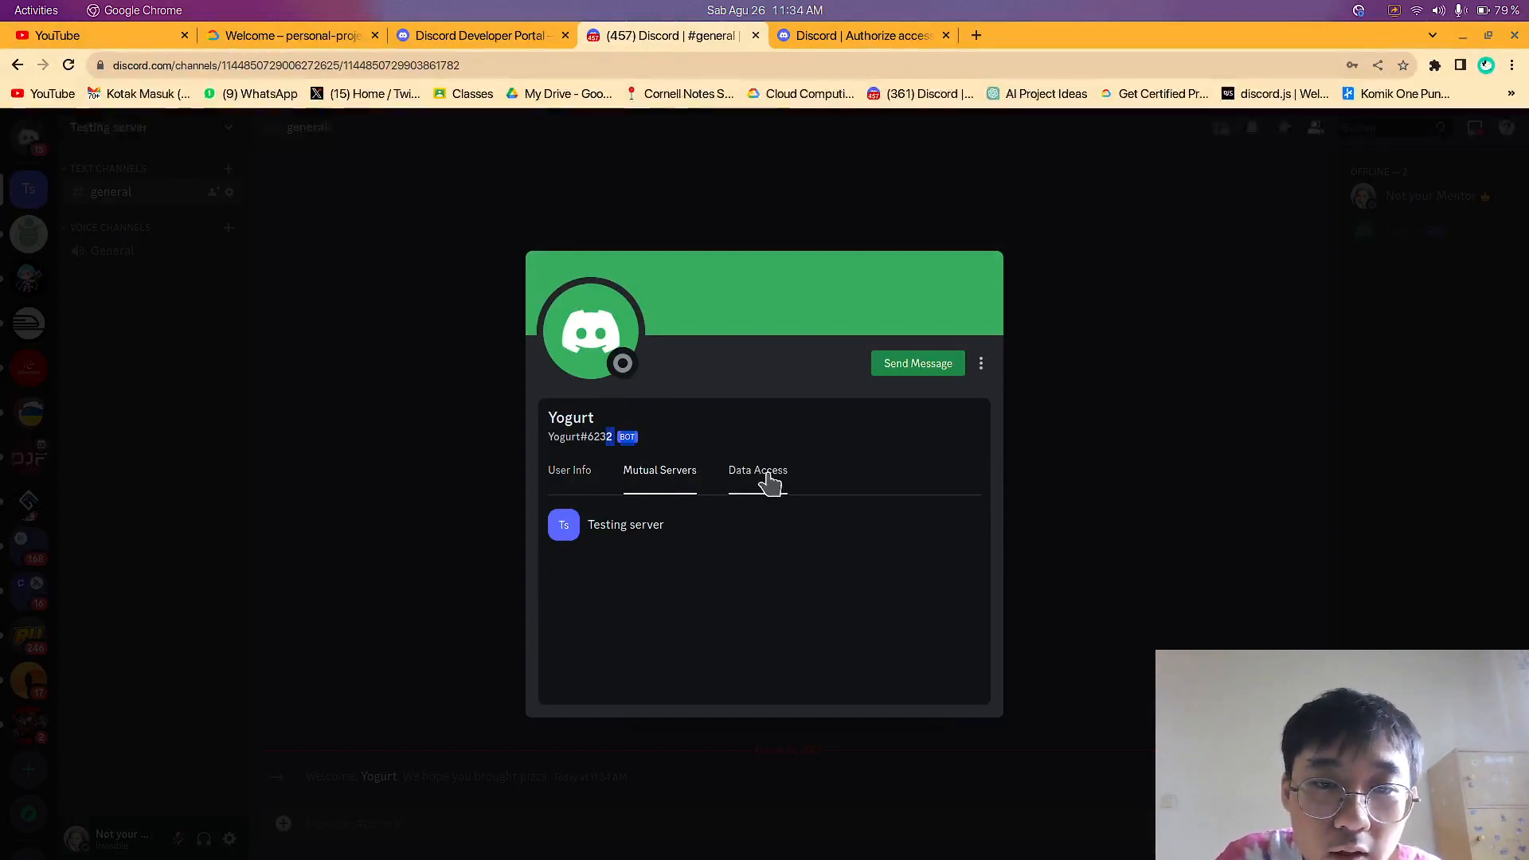
click(768, 477)
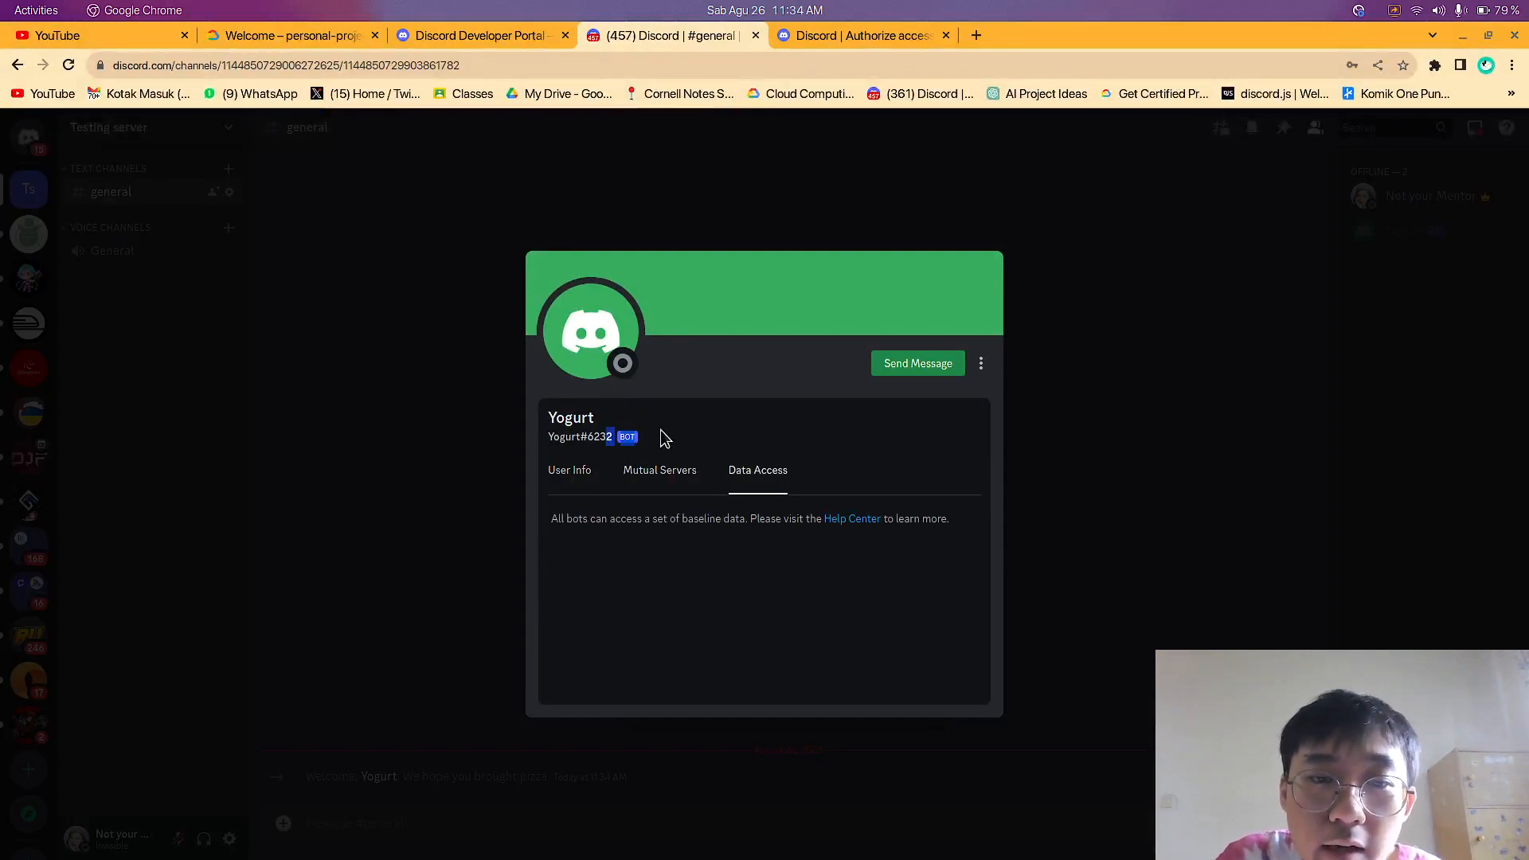
click(579, 470)
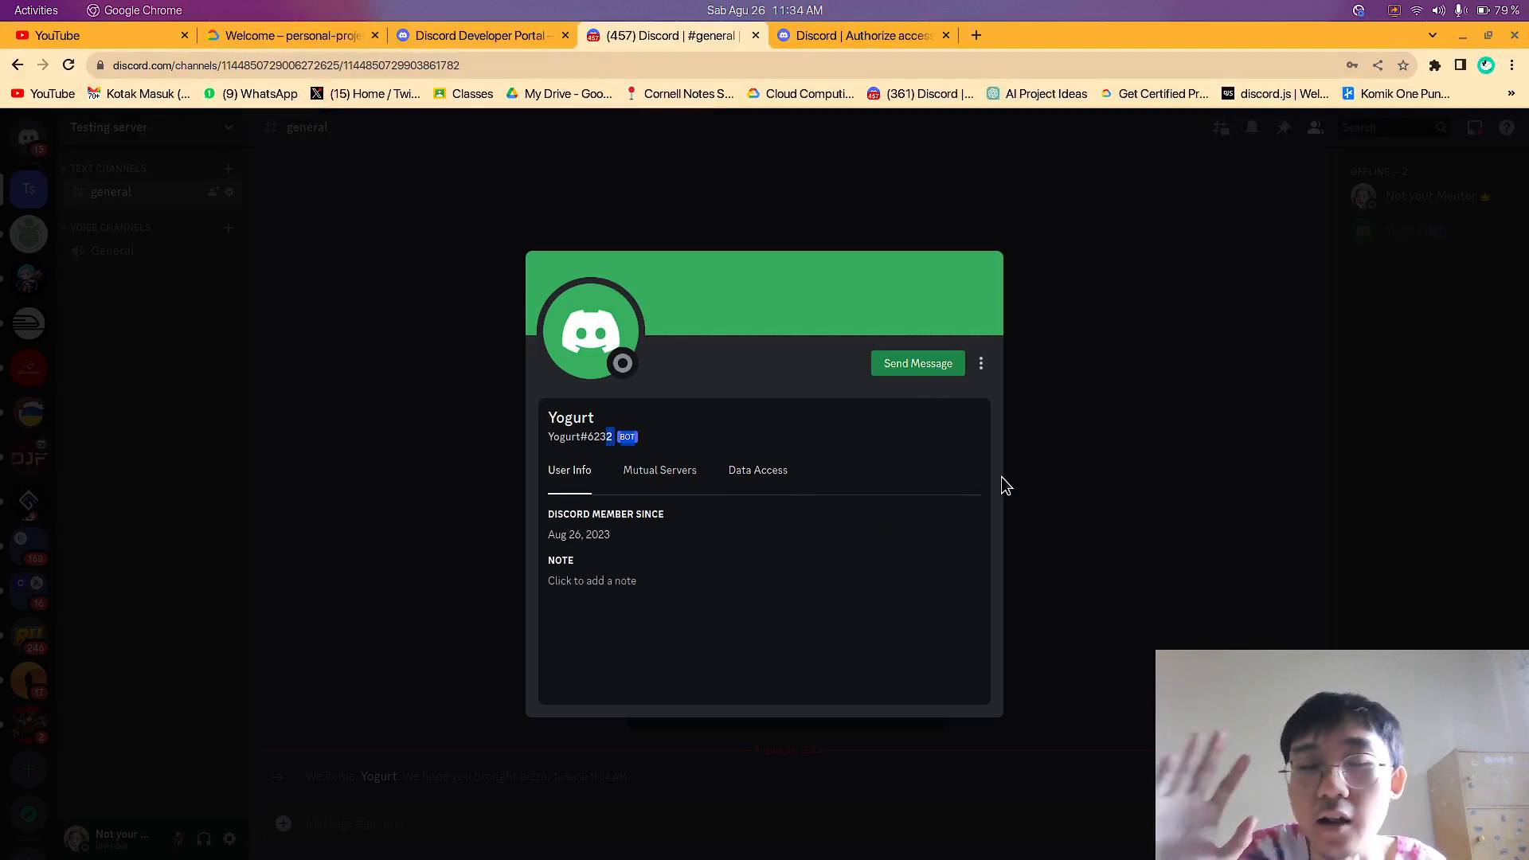
click(1149, 503)
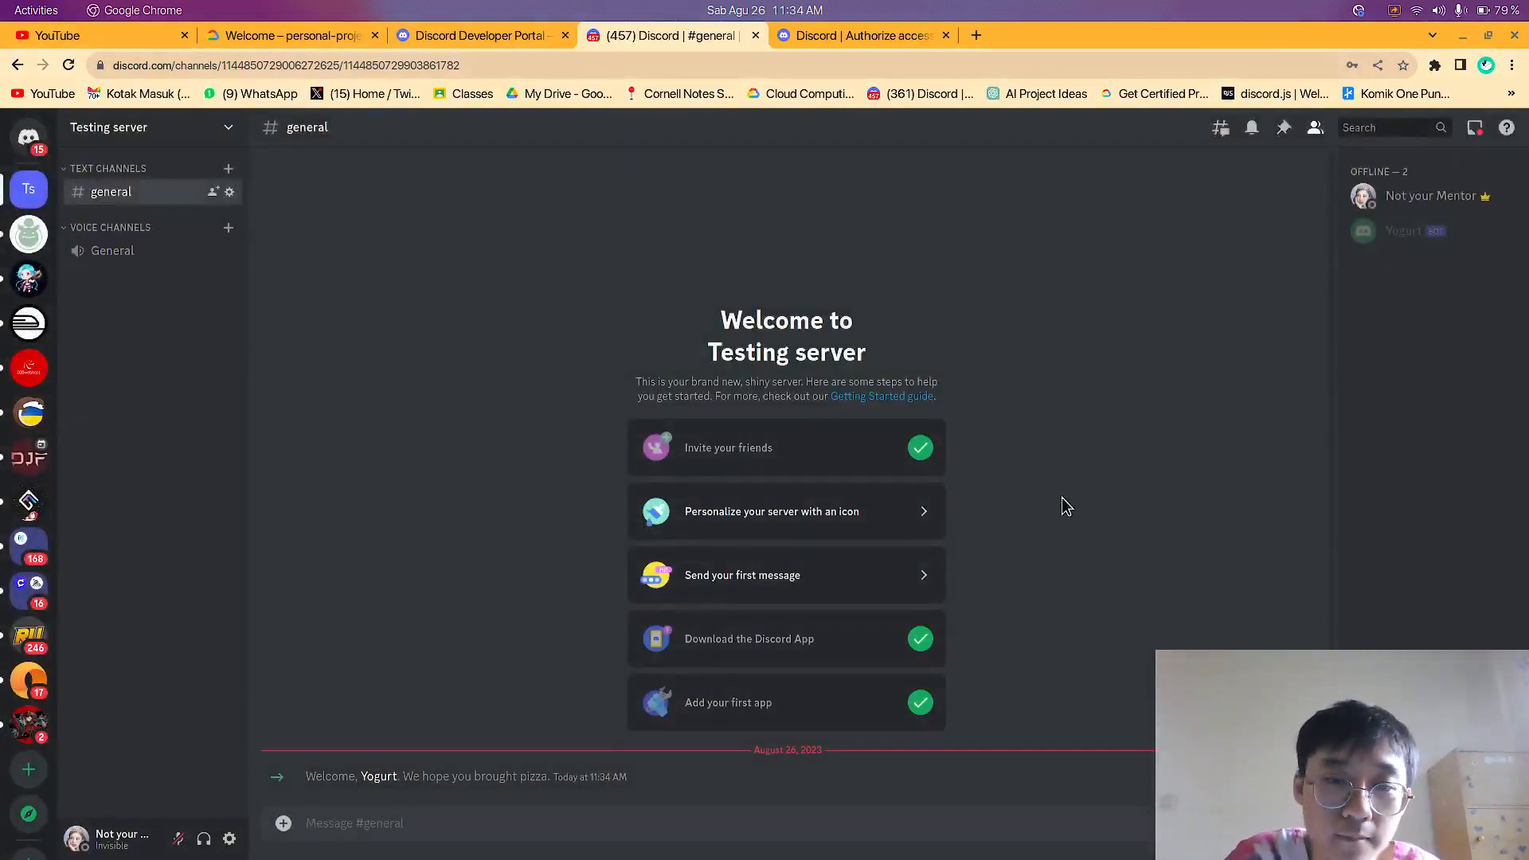
Return to the Discord Developer Portal, open Yogurt's Bot settings and read the note about the token
click(541, 37)
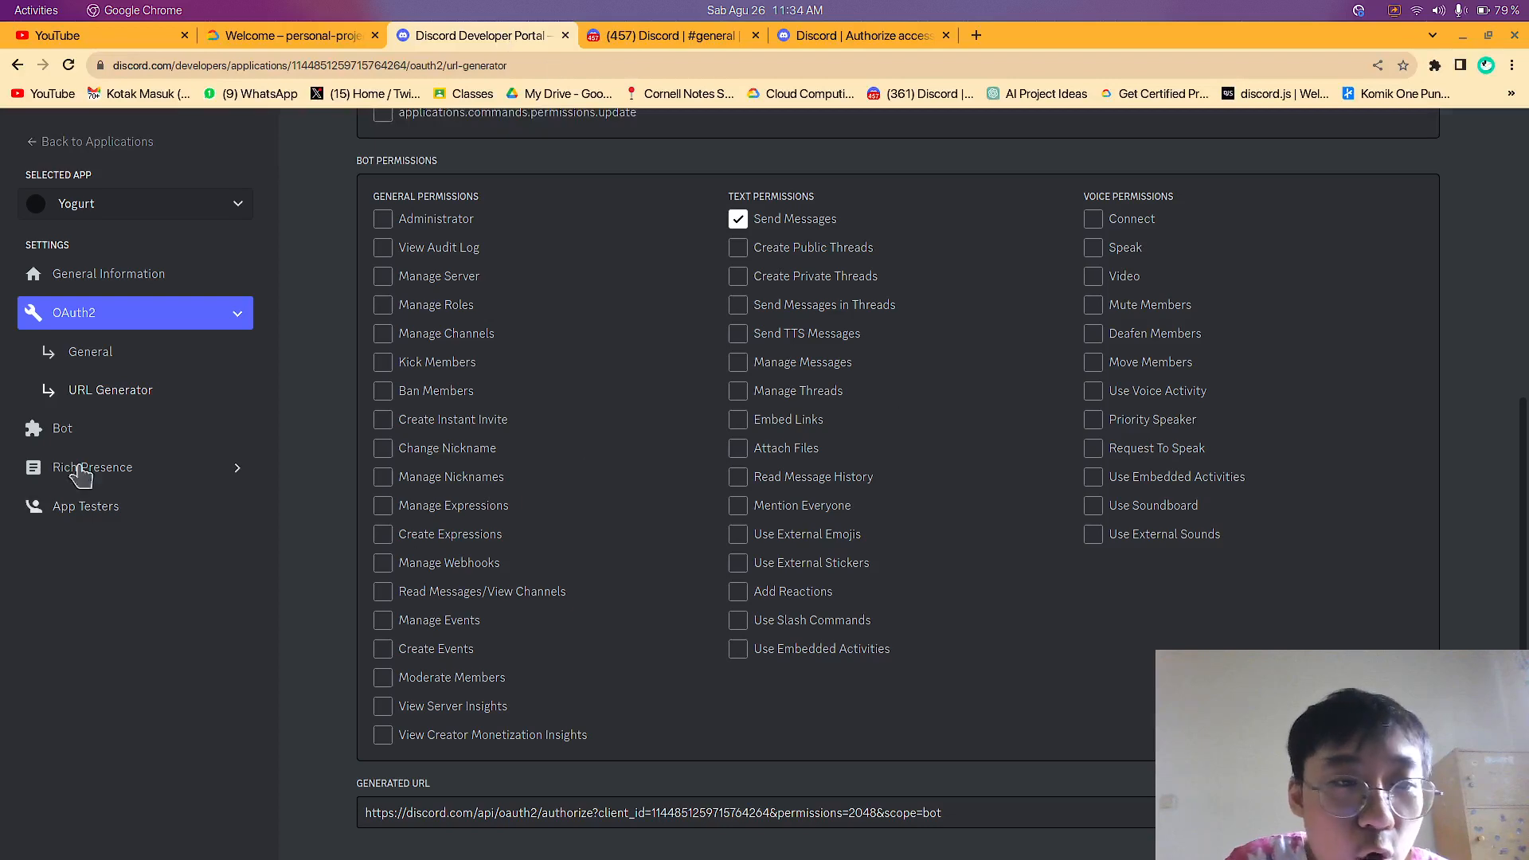
click(72, 430)
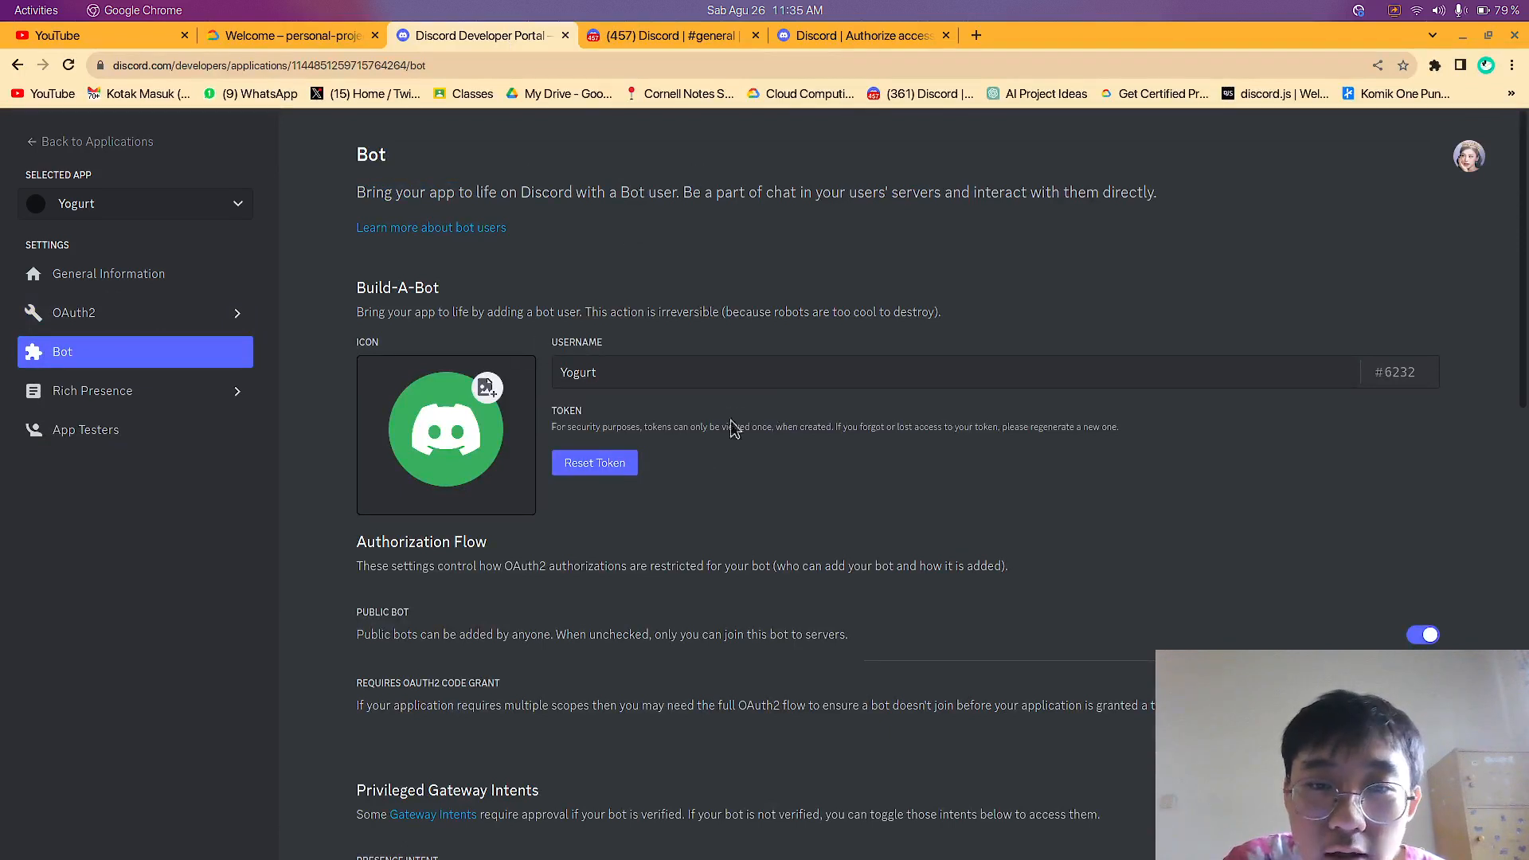
drag(554, 427, 967, 445)
click(857, 486)
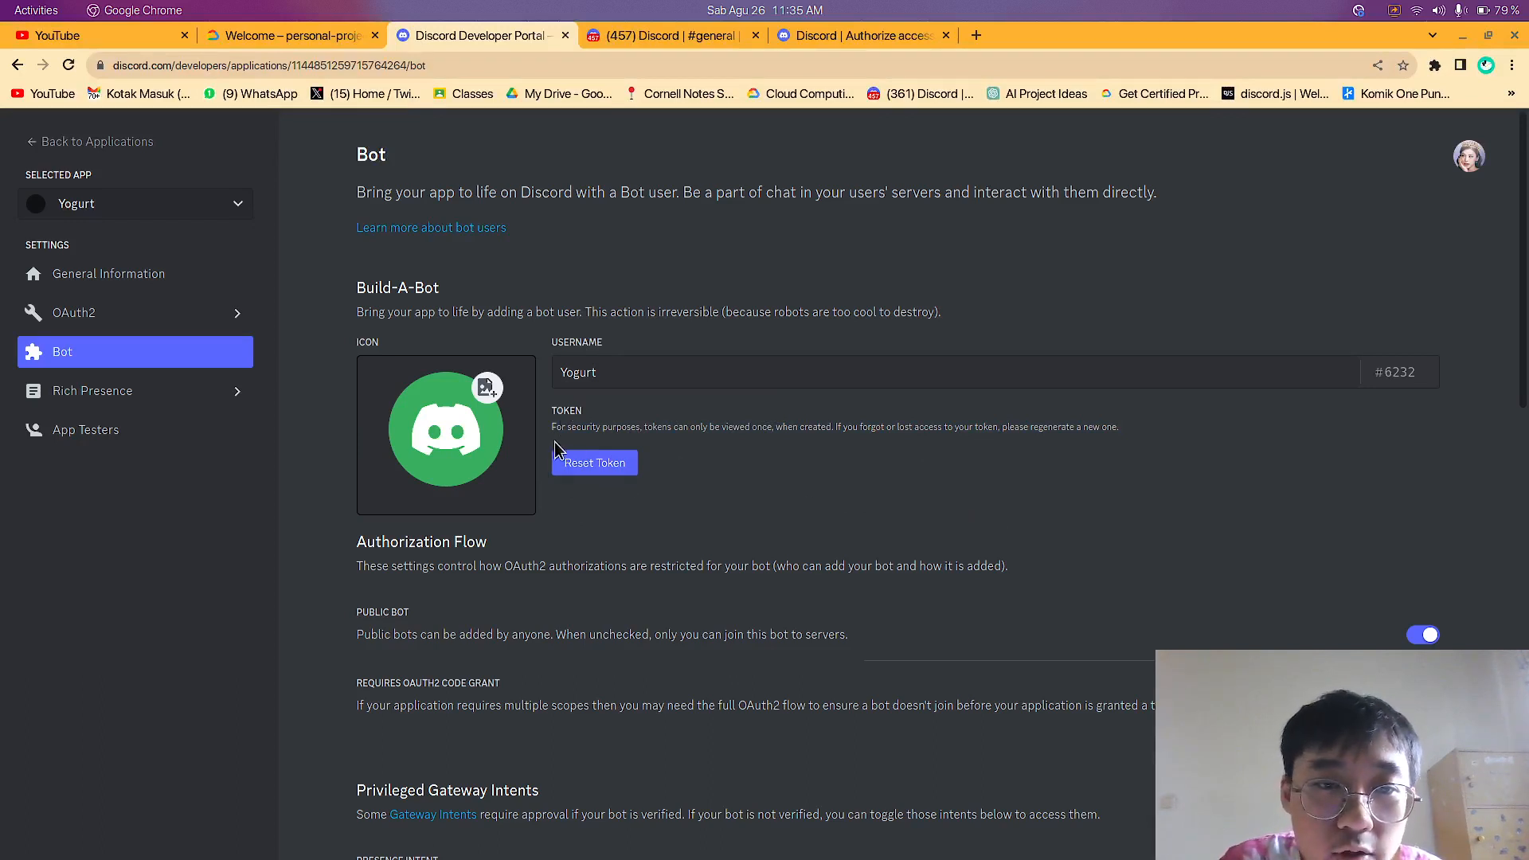
click(603, 468)
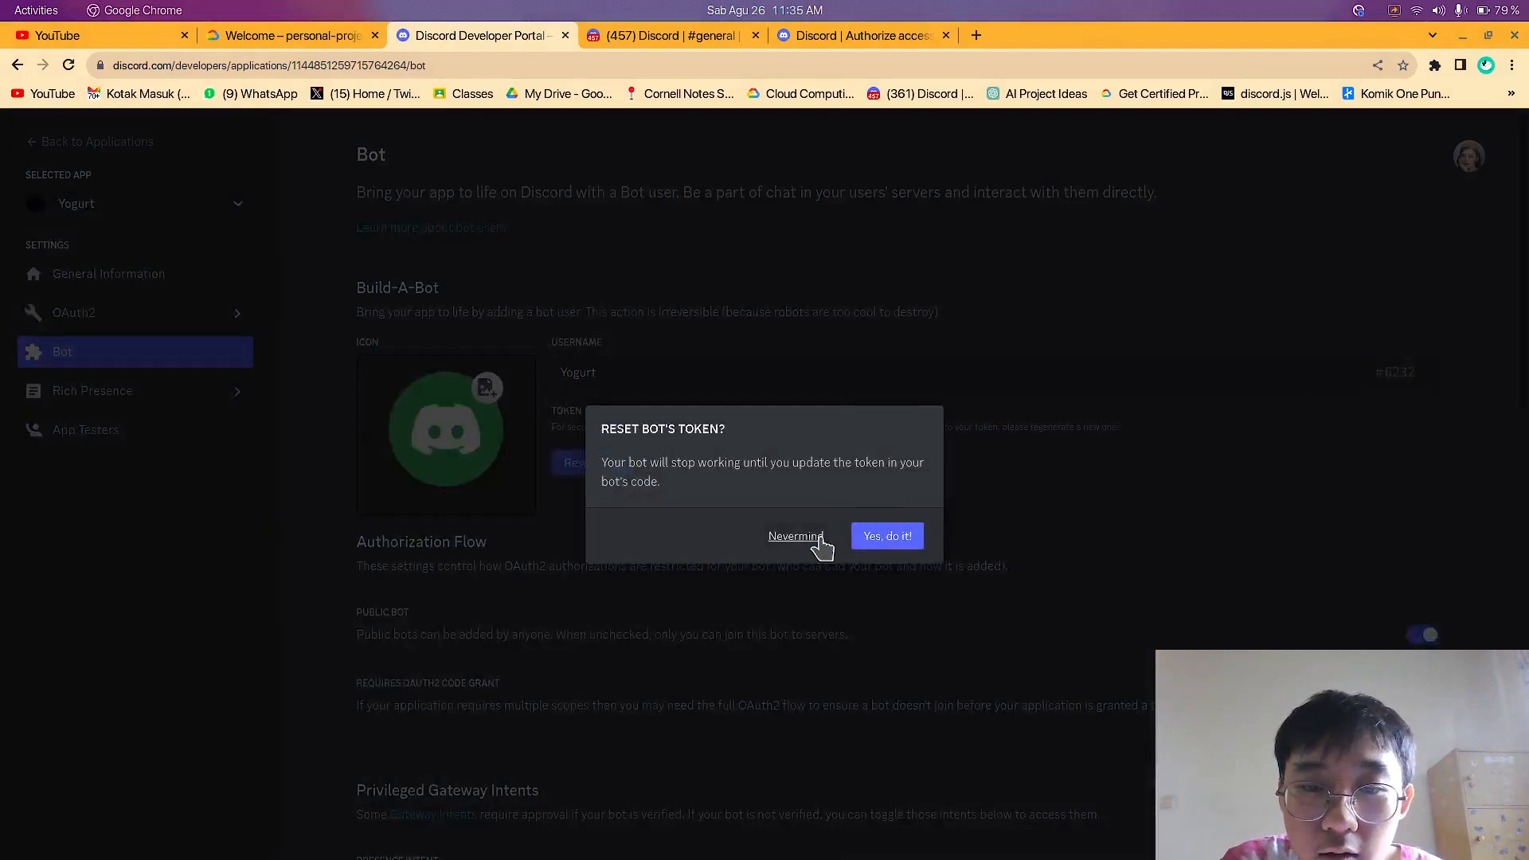
click(879, 539)
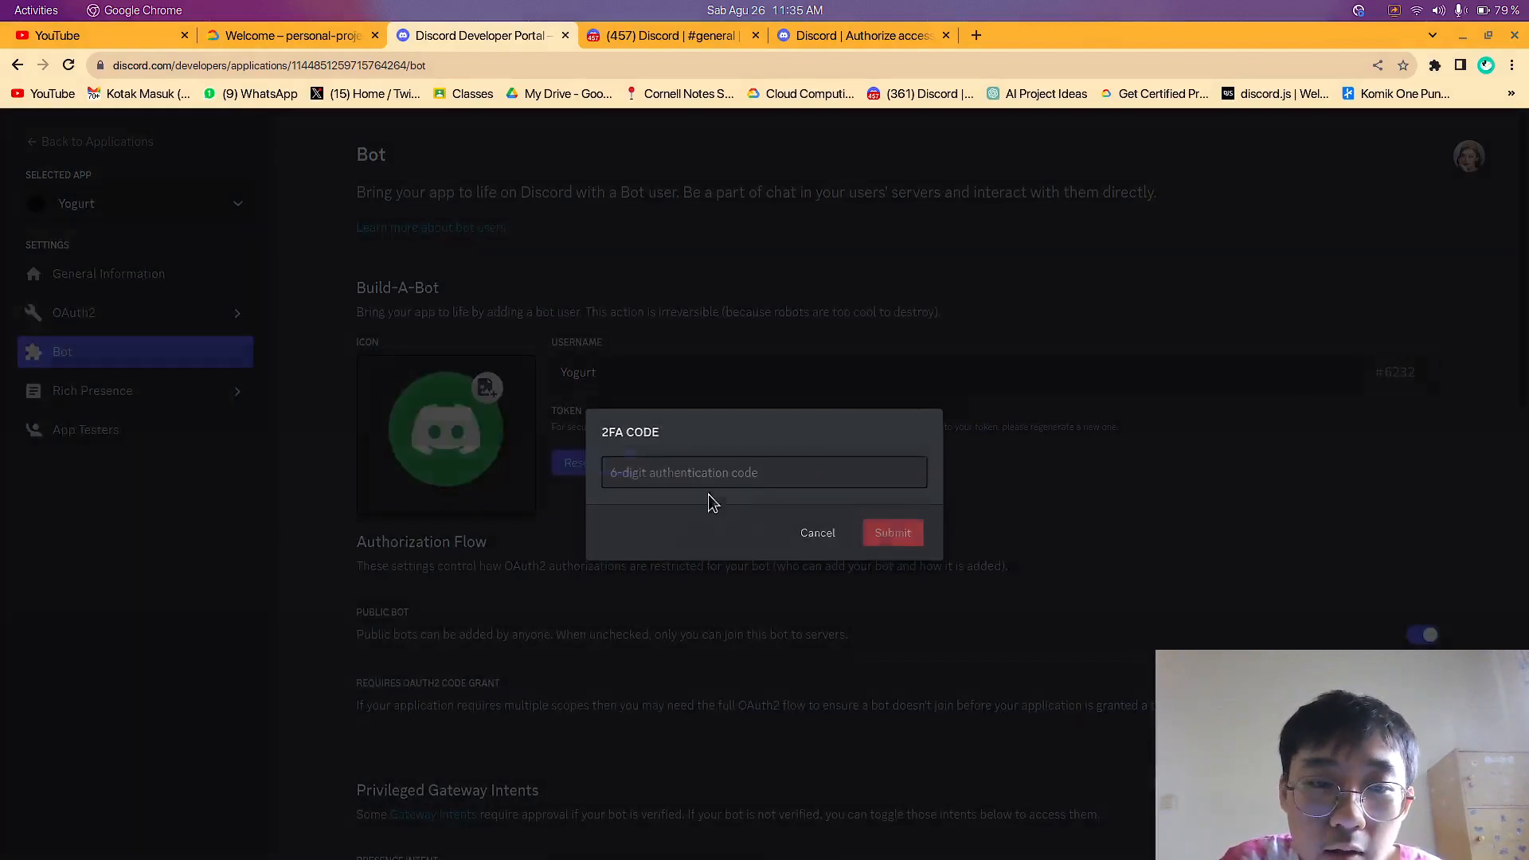
click(818, 533)
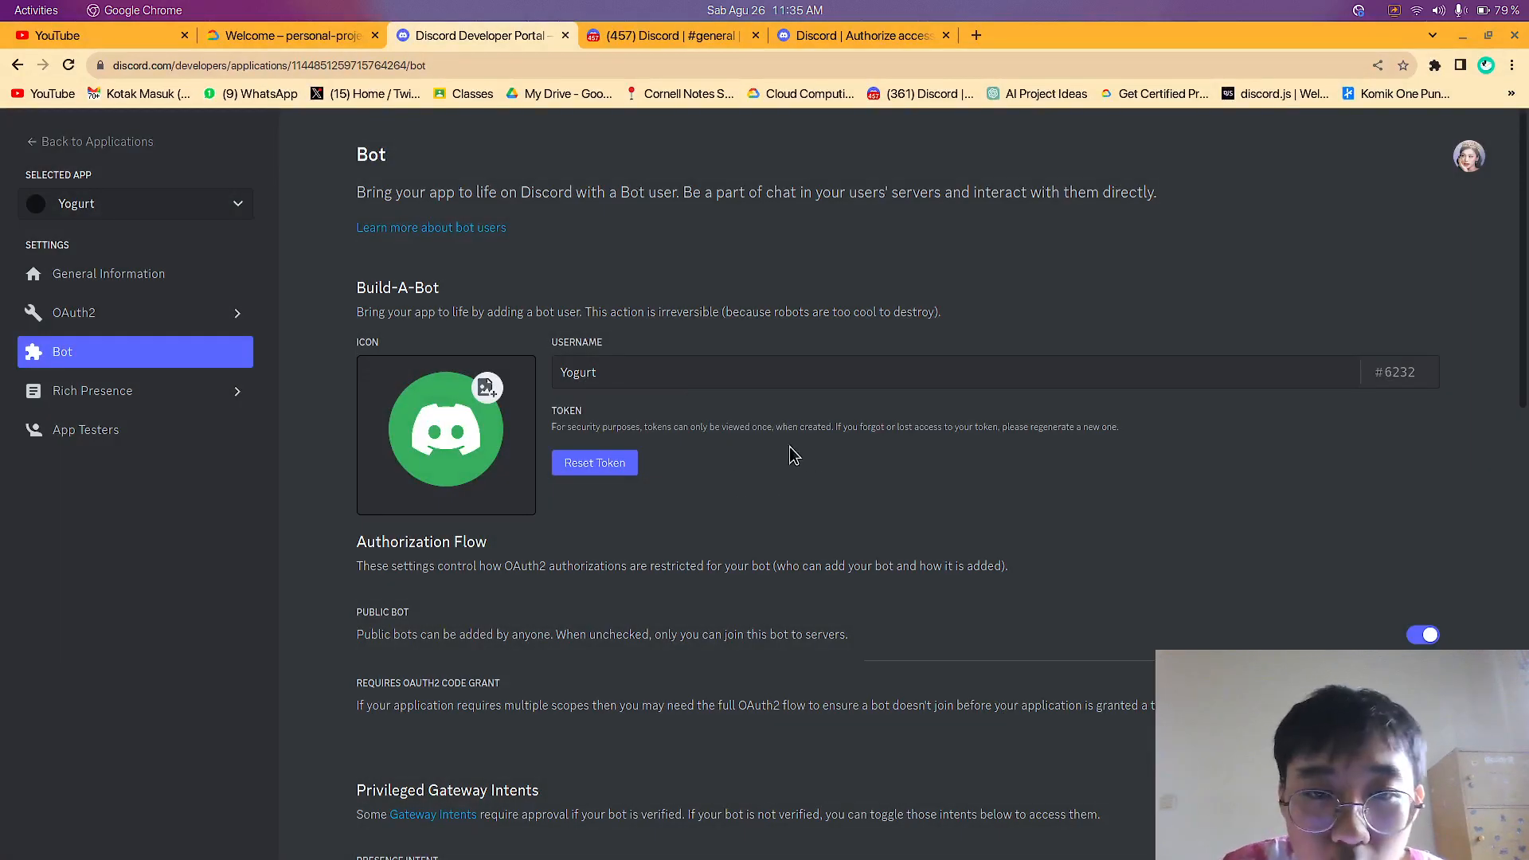
Read through the token note, the Authorization Flow options and the Privileged Gateway Intents in Yogurt's Bot settings
drag(698, 426, 760, 438)
drag(550, 436, 1025, 448)
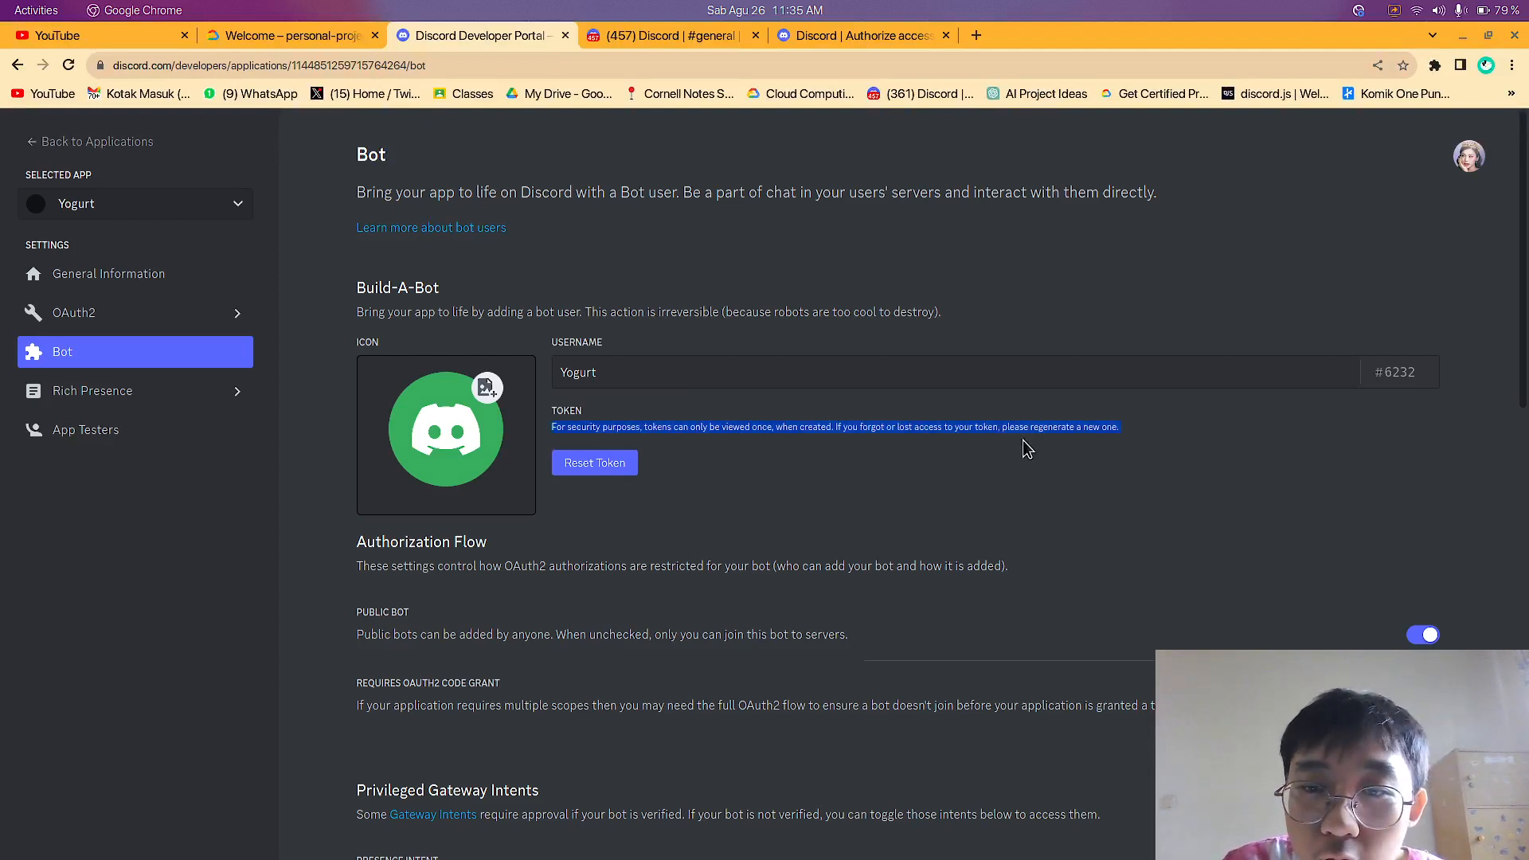
click(826, 525)
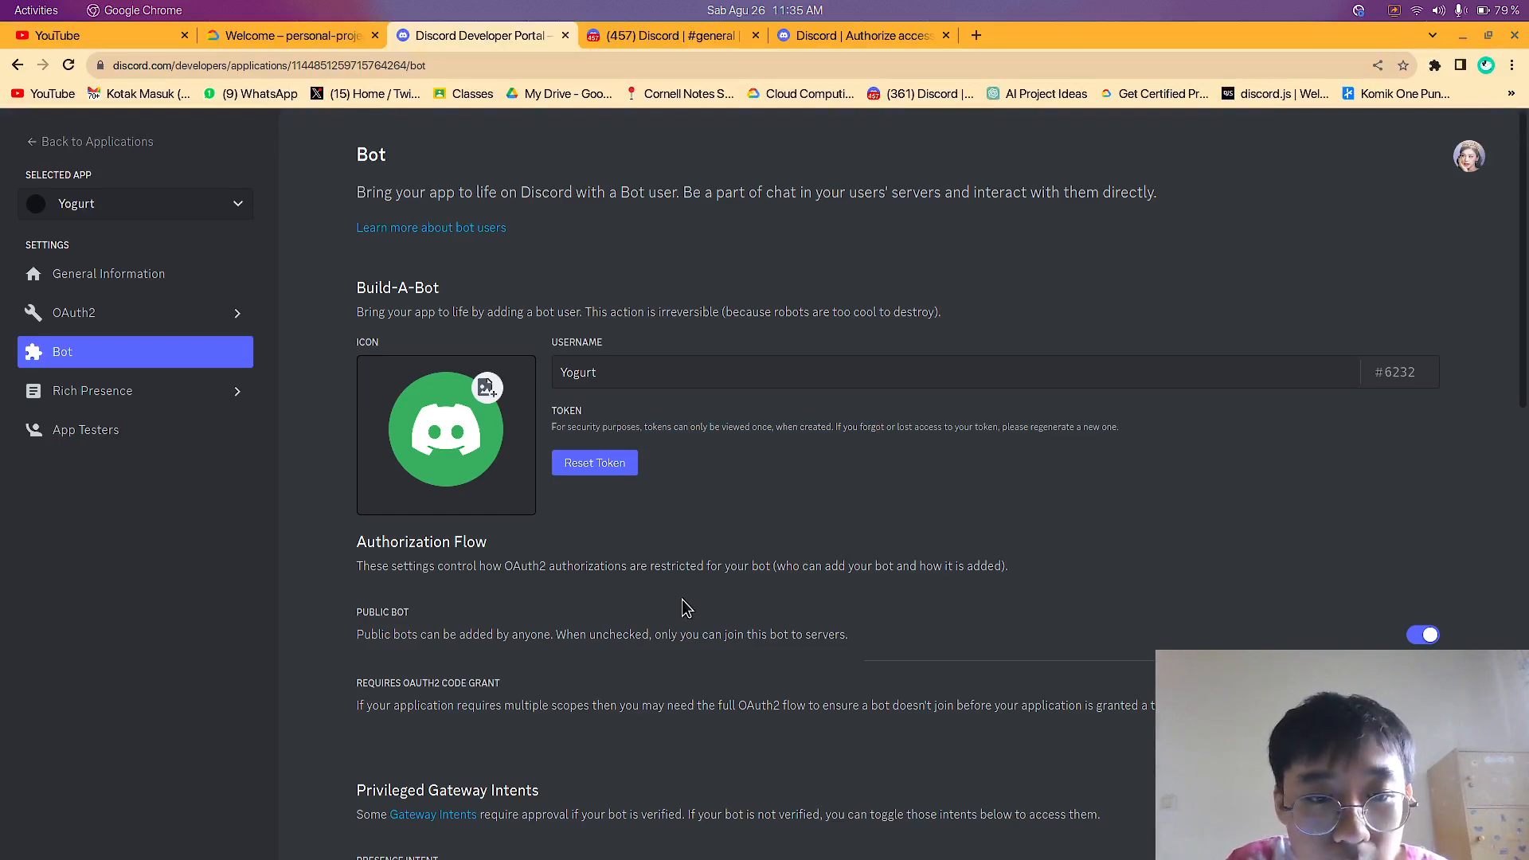
scroll(686, 608, down, 3)
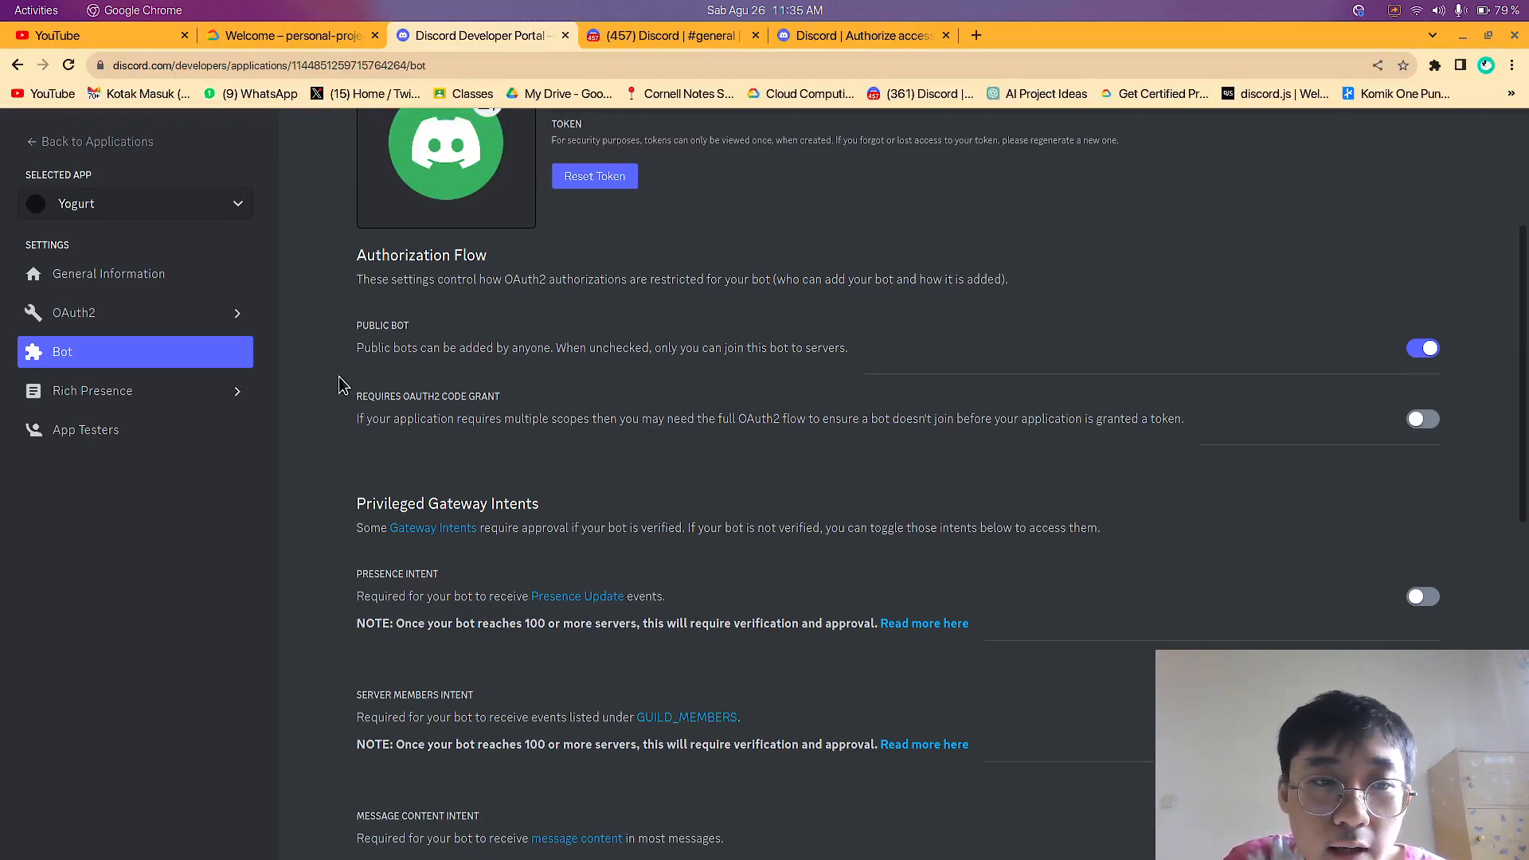
drag(365, 351, 547, 350)
click(667, 366)
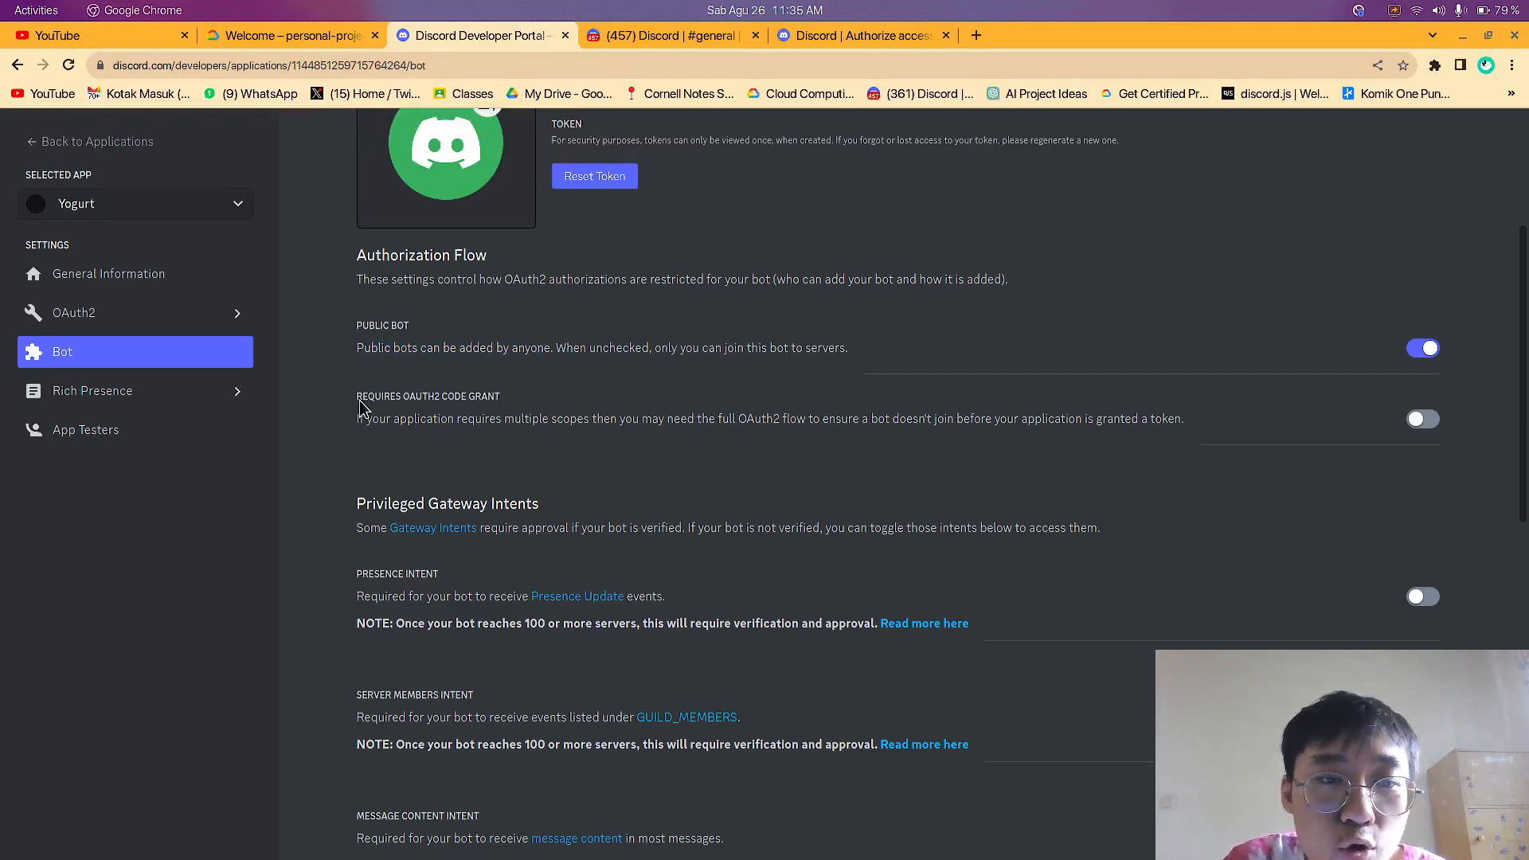
drag(360, 400, 452, 413)
click(456, 425)
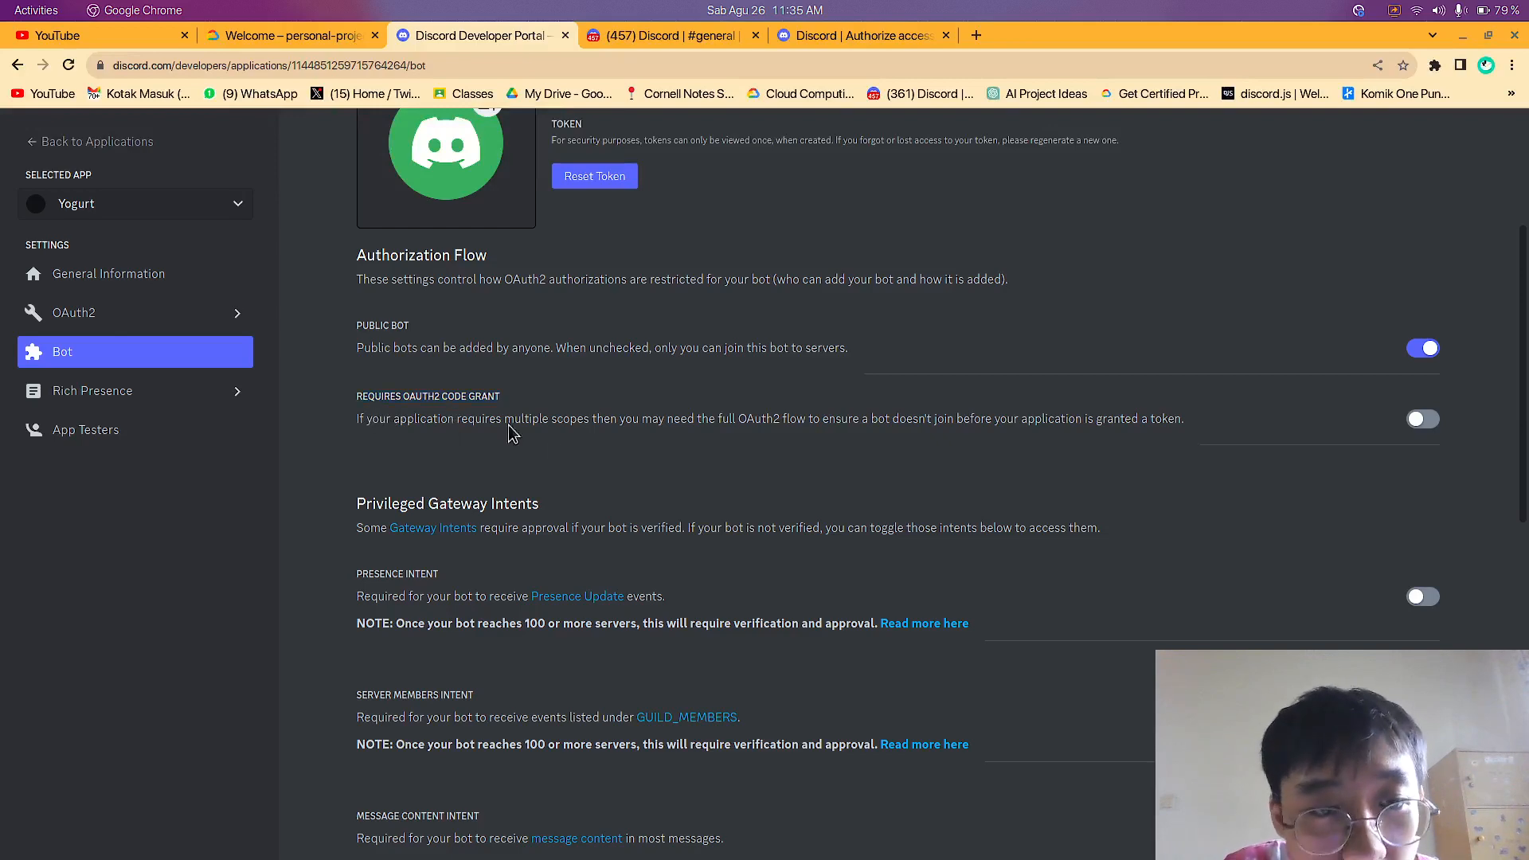
drag(577, 422, 1401, 430)
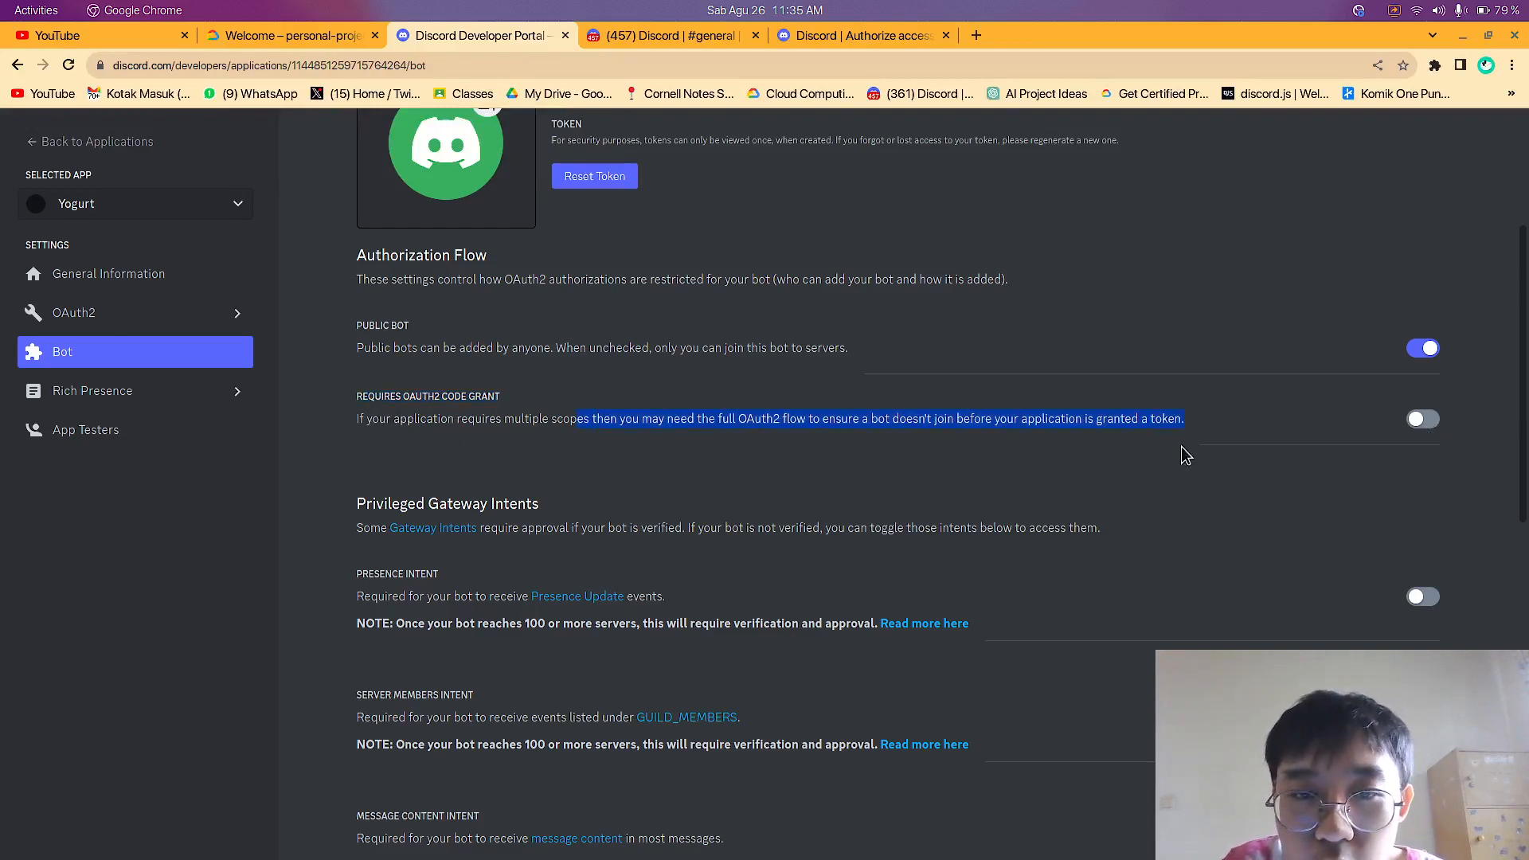
click(690, 424)
scroll(726, 522, down, 5)
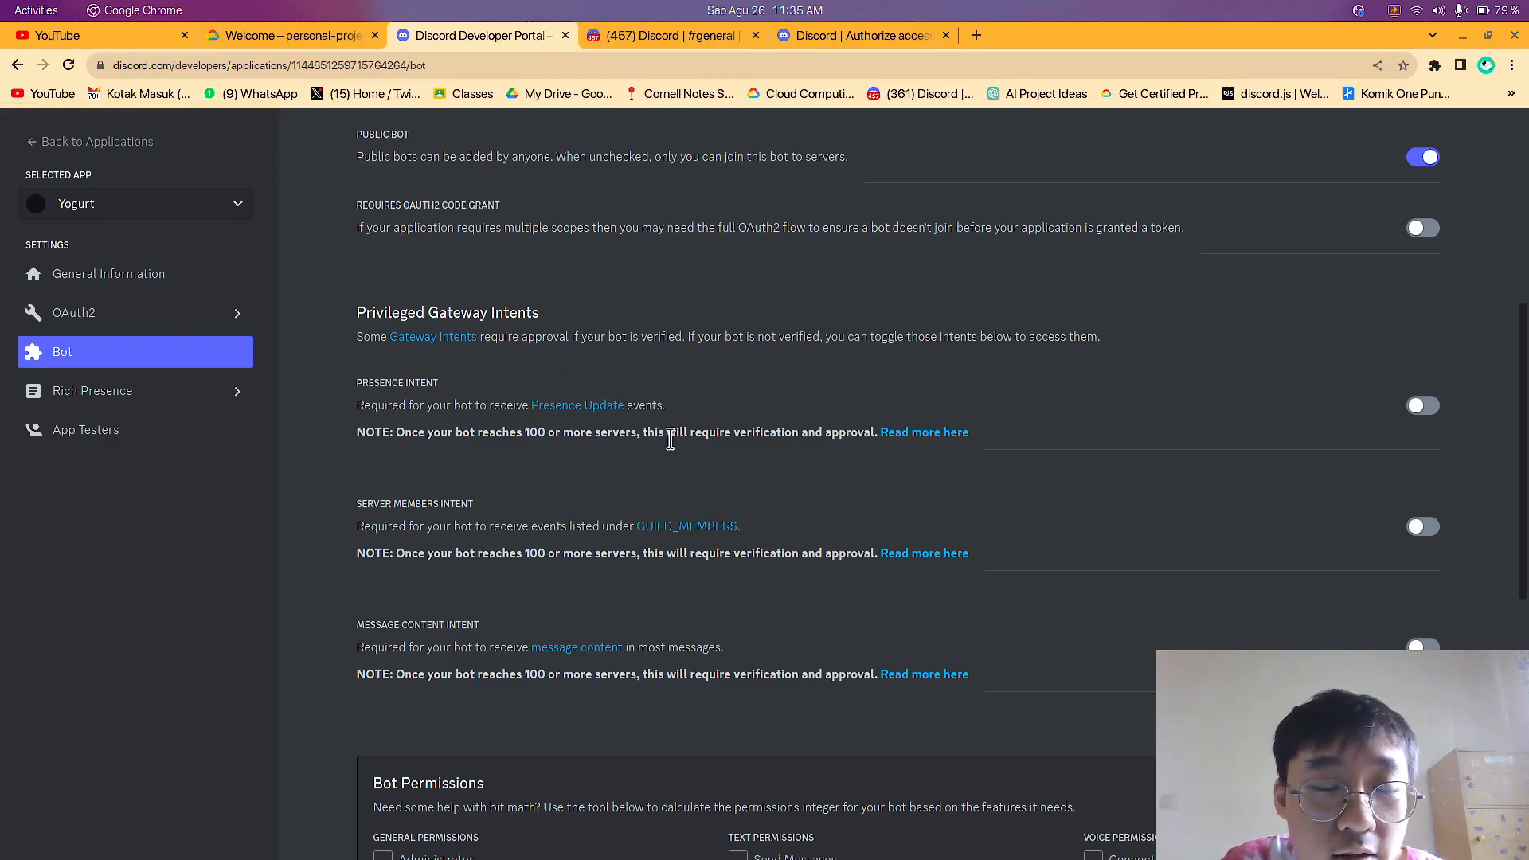
scroll(640, 430, down, 4)
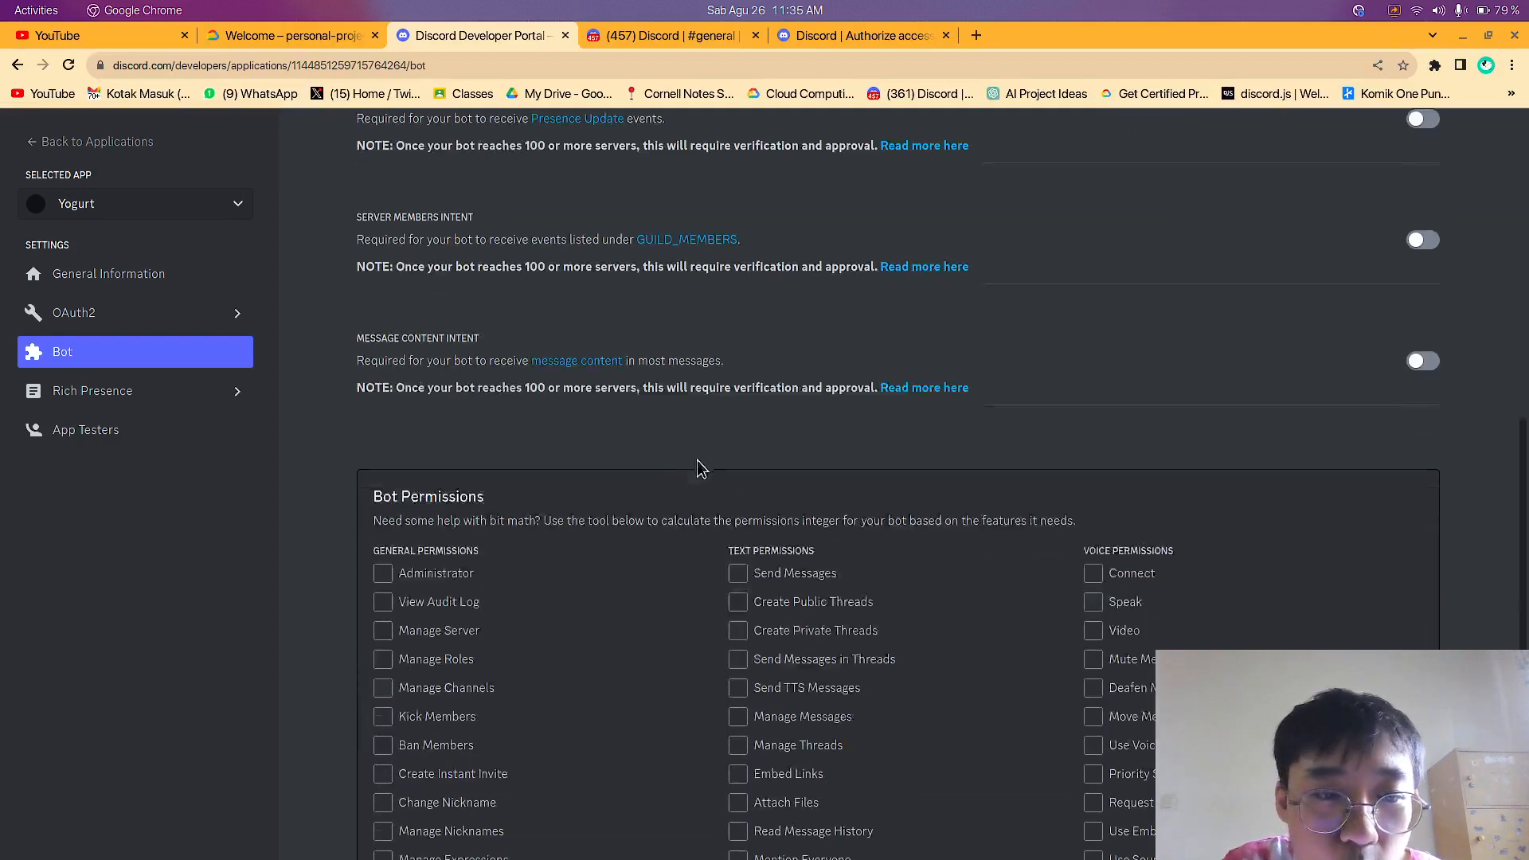
Enable the Presence, Server Members and Message Content intents for the Yogurt bot and save the changes
scroll(653, 436, up, 4)
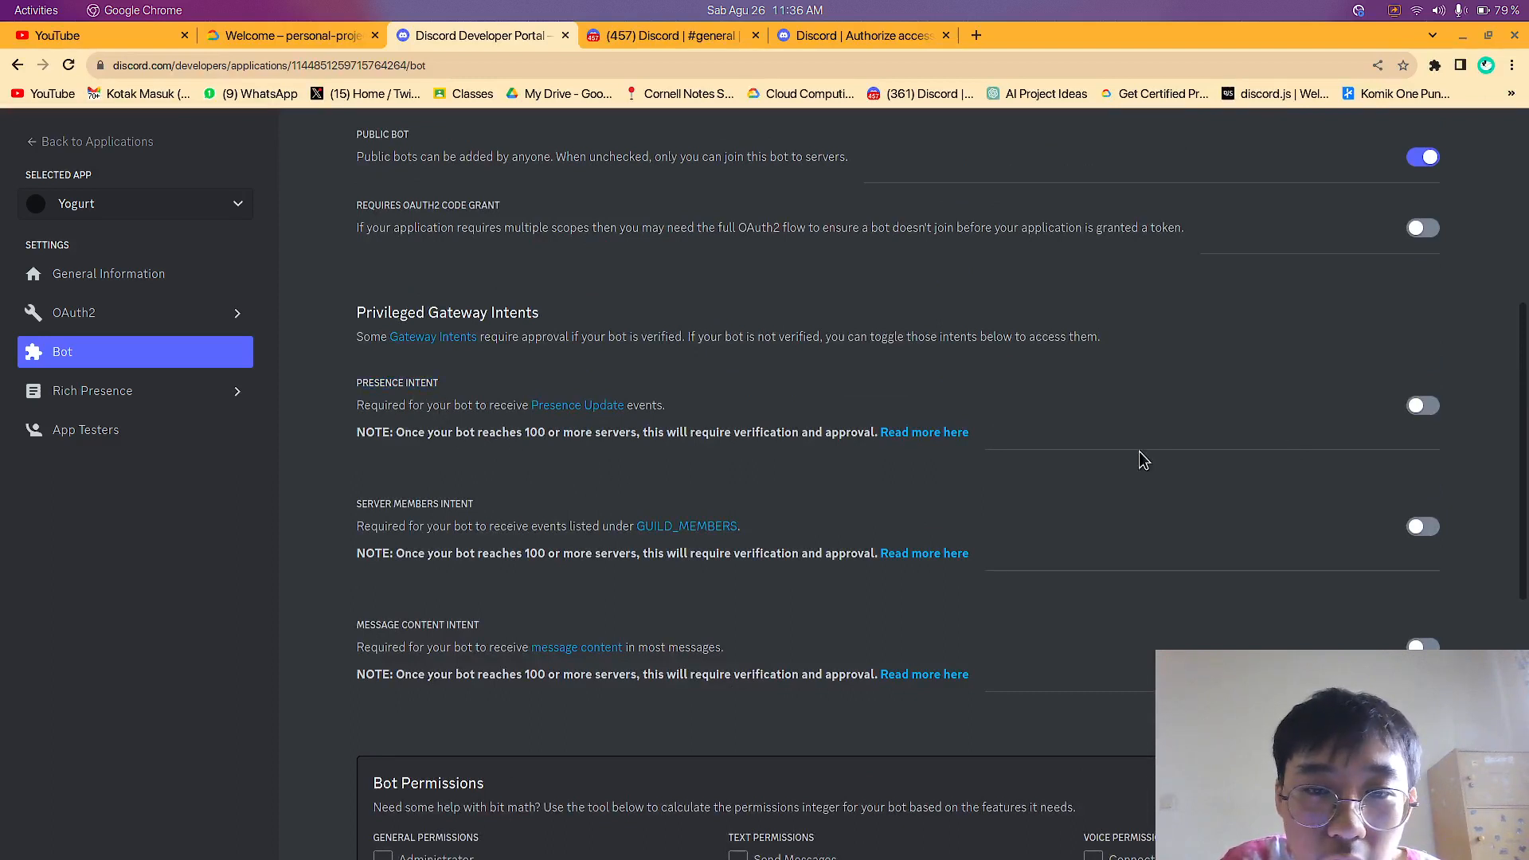
click(1423, 406)
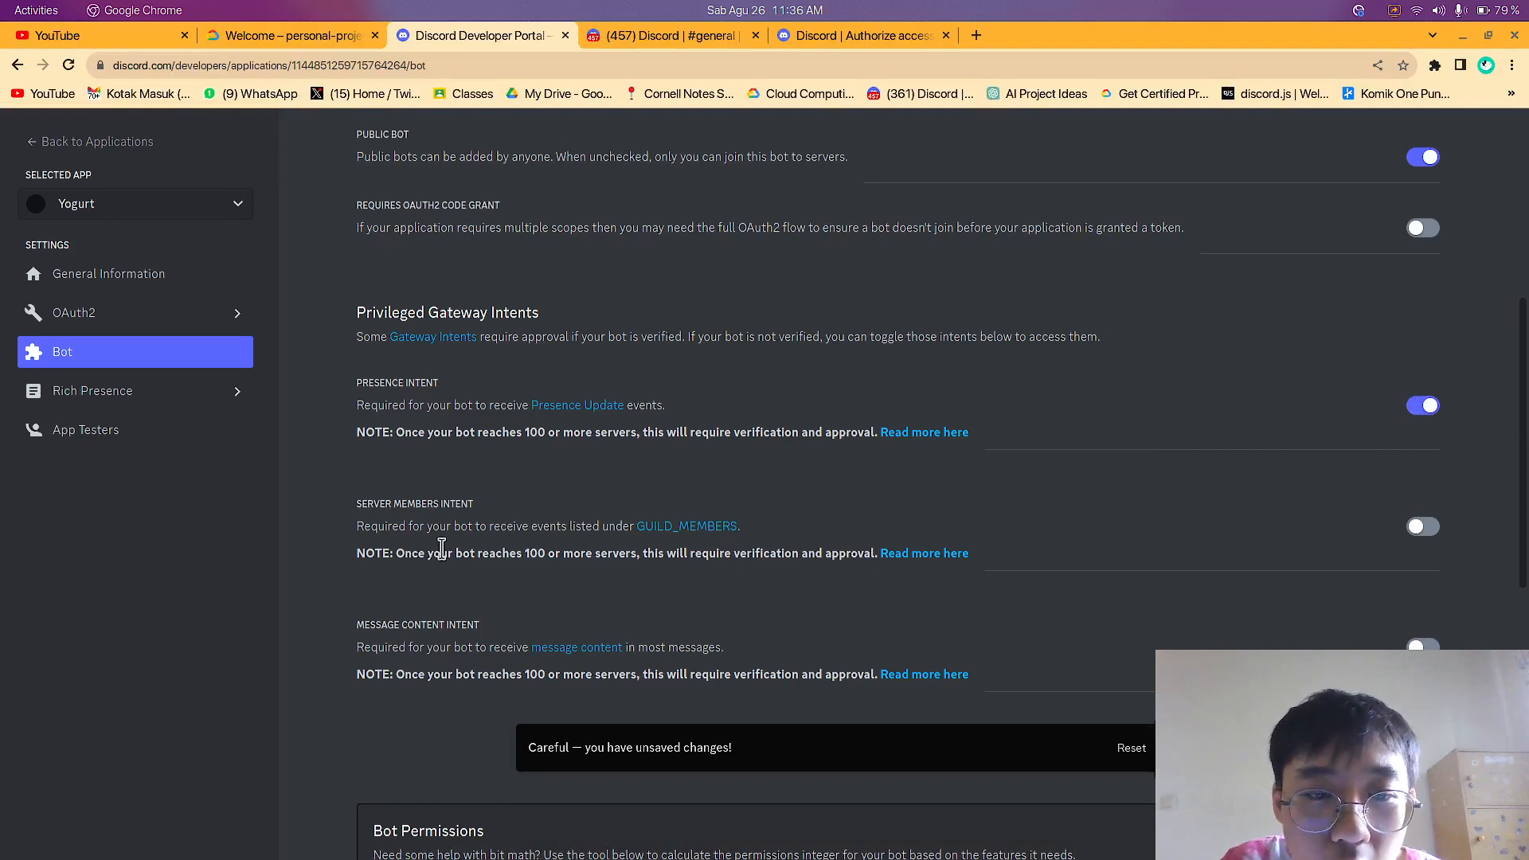
click(1424, 527)
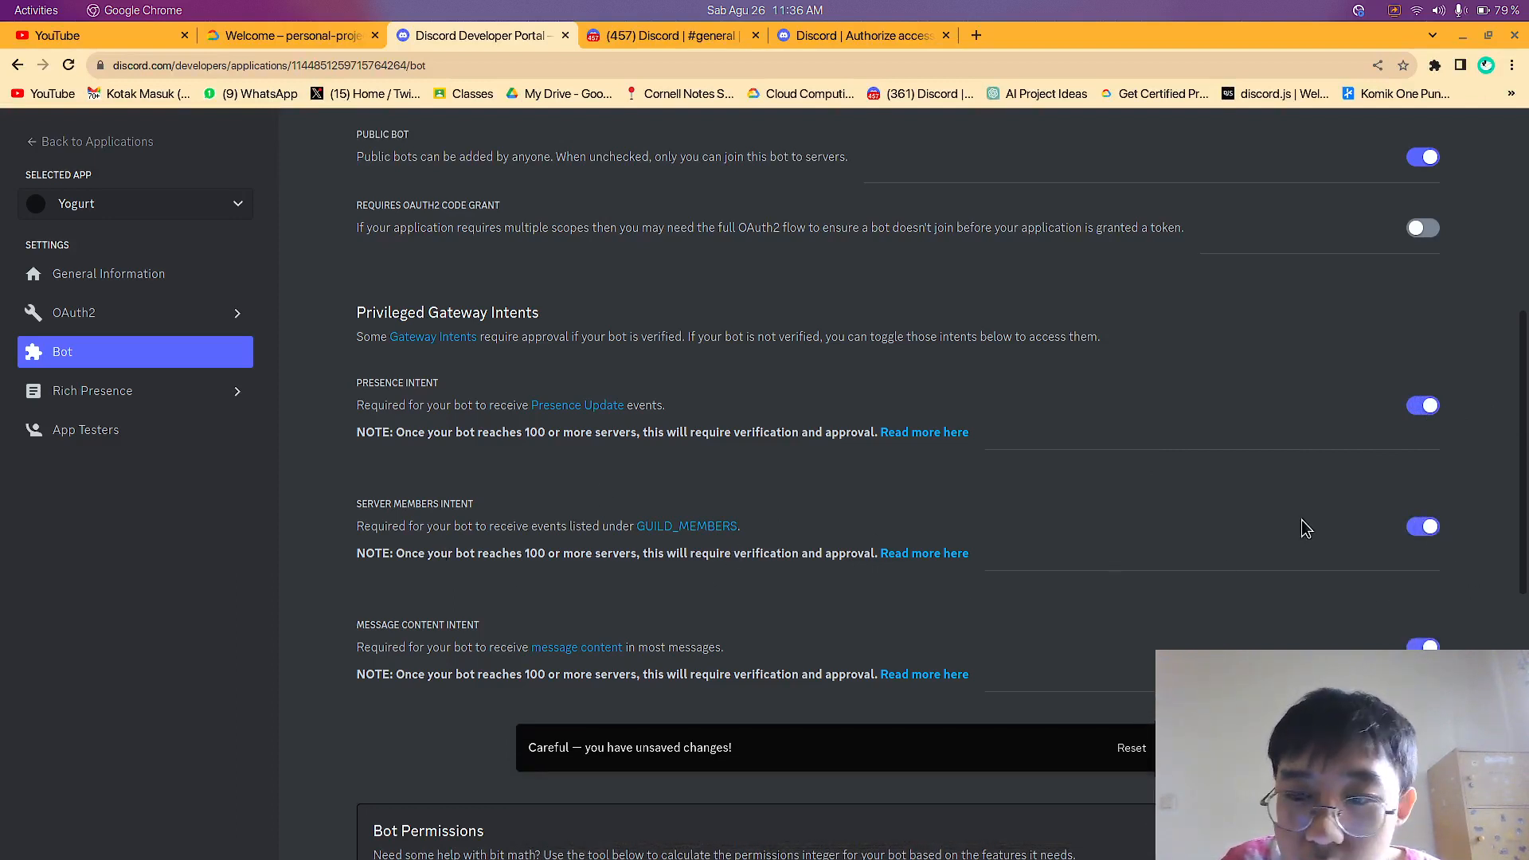
Review the general, text and voice options in the Bot Permissions calculator
scroll(1274, 526, down, 9)
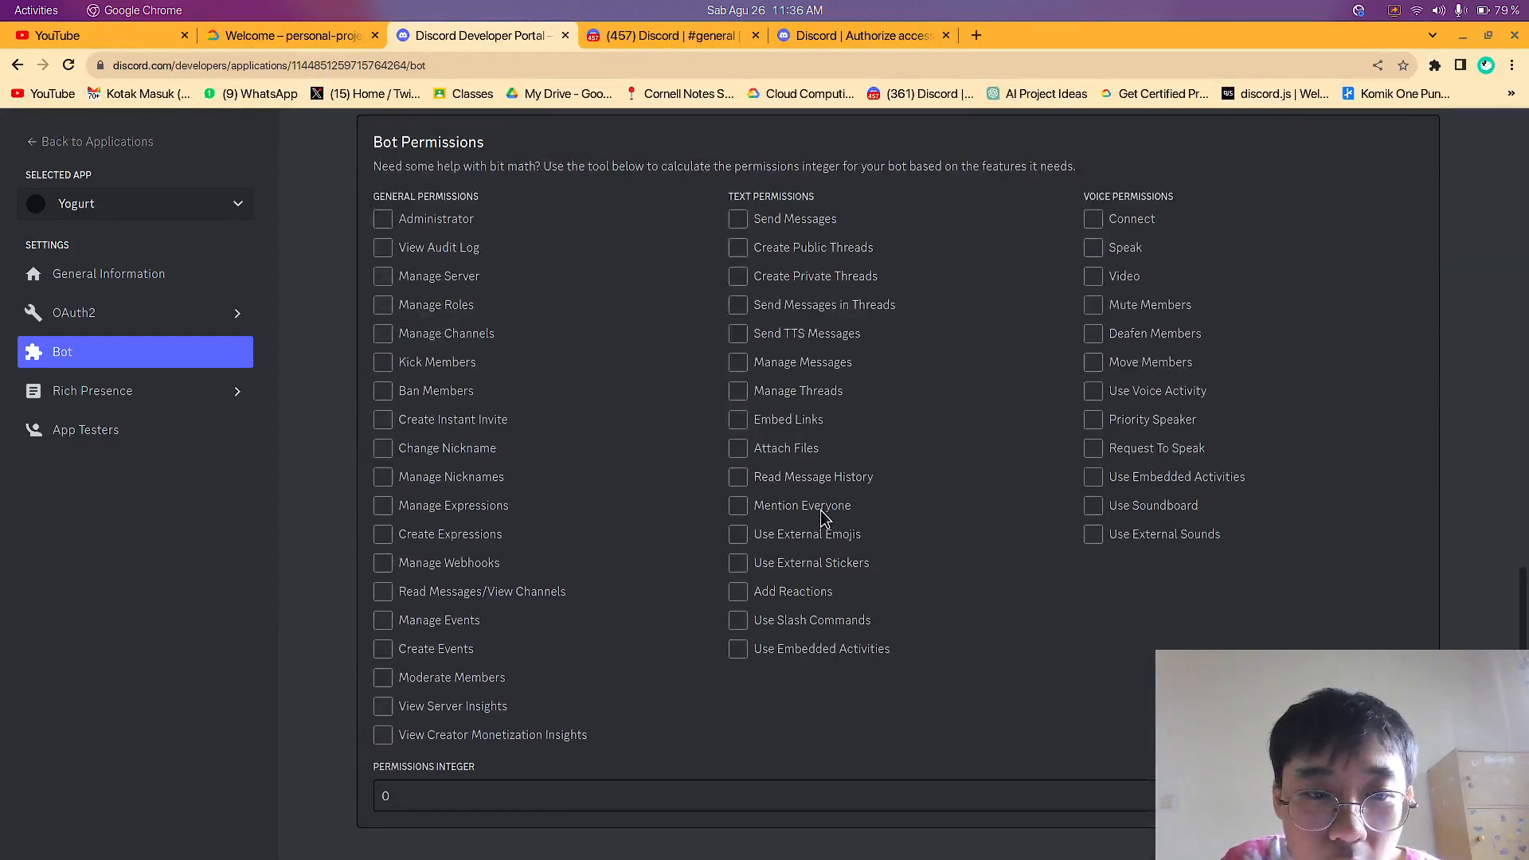
scroll(673, 488, up, 3)
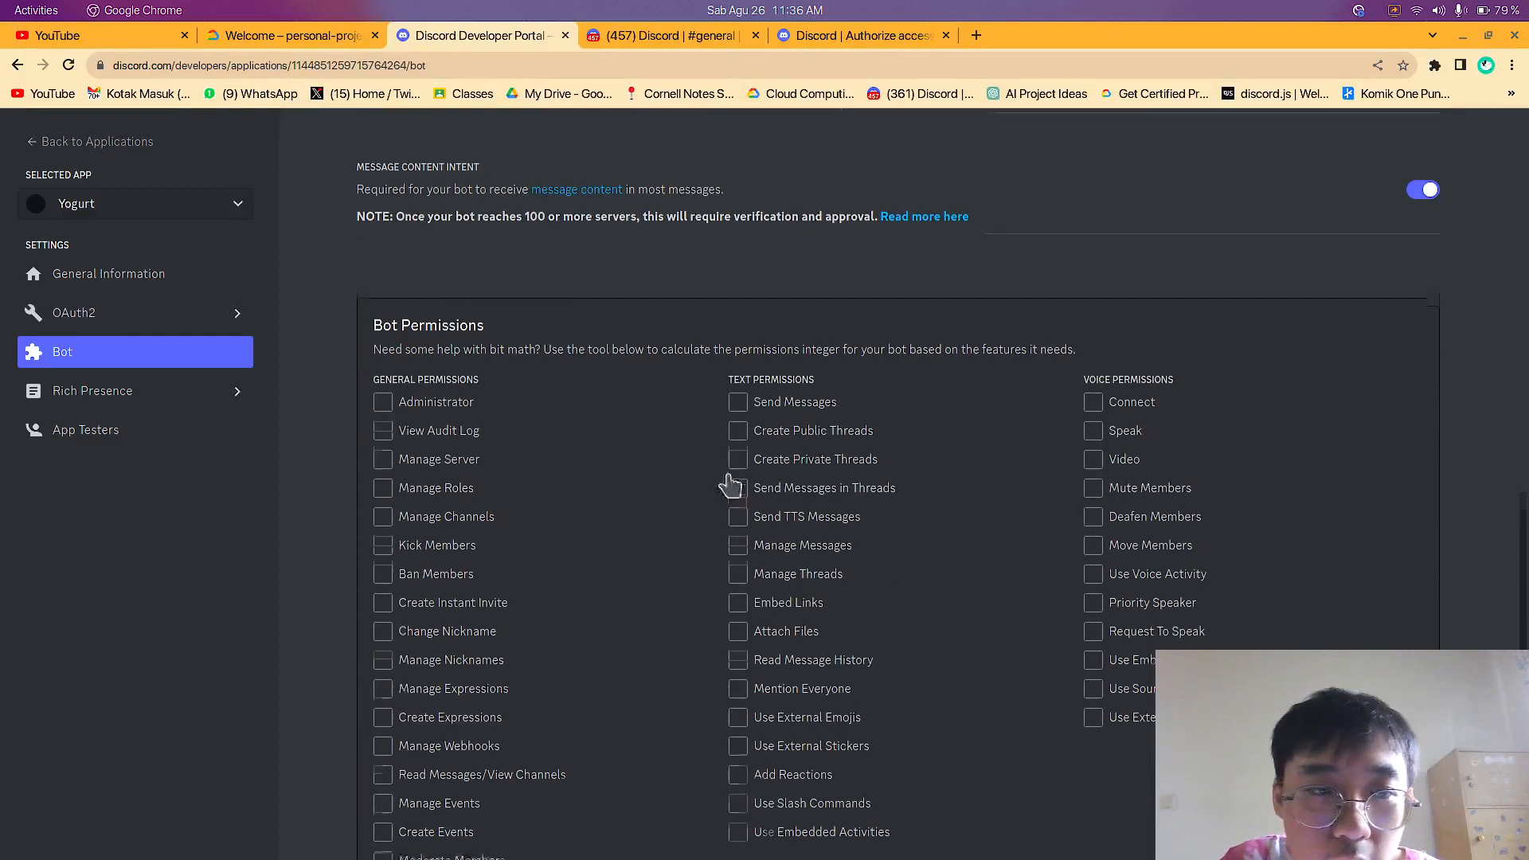
scroll(761, 553, down, 3)
Look through Yogurt's Rich Presence art assets and its Rich Presence visualizer
click(231, 393)
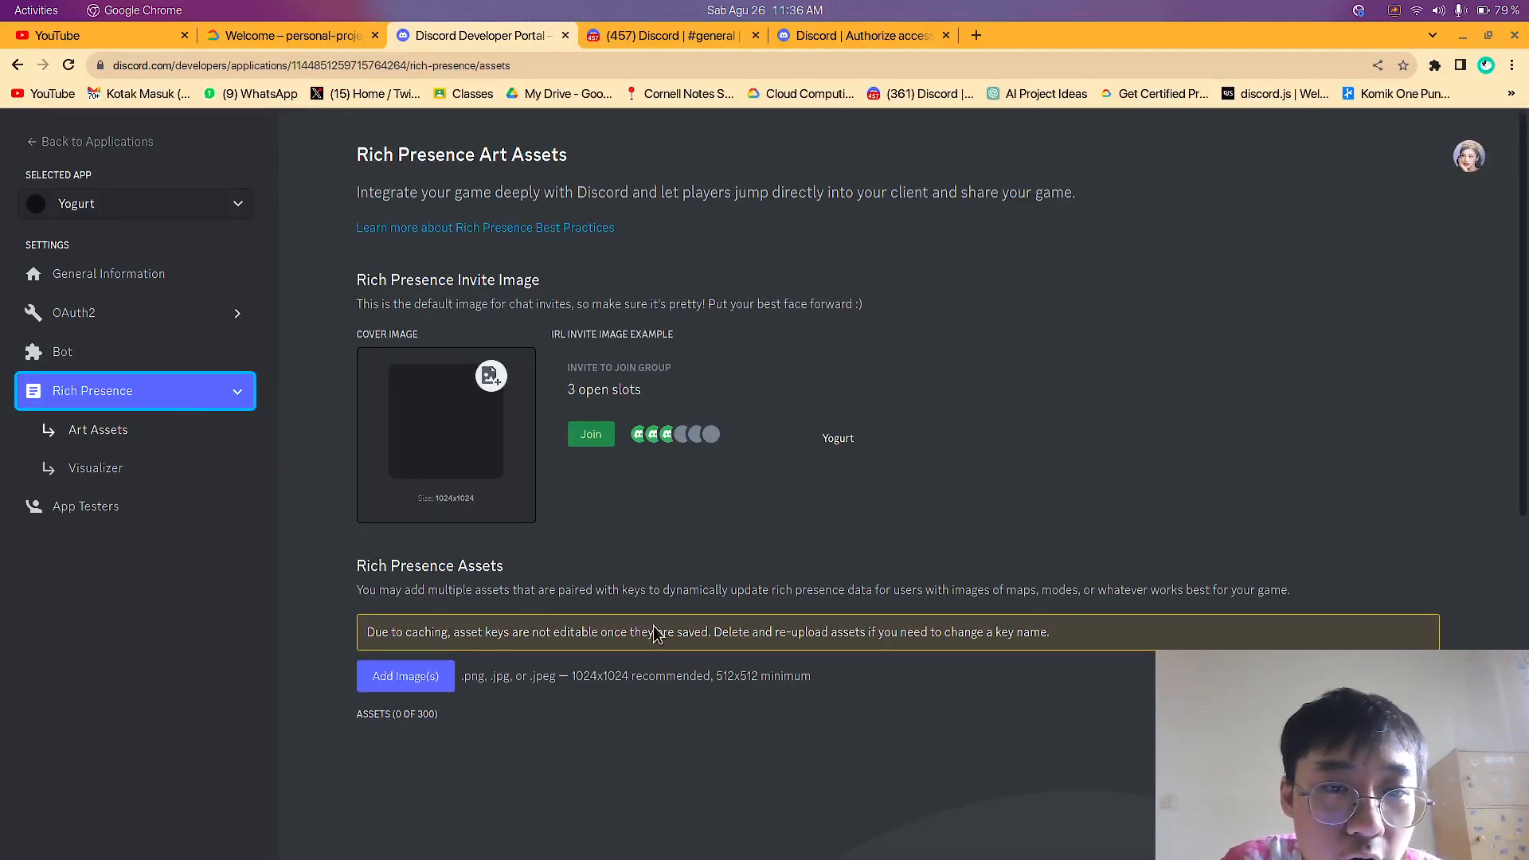
scroll(655, 633, down, 7)
scroll(775, 613, up, 7)
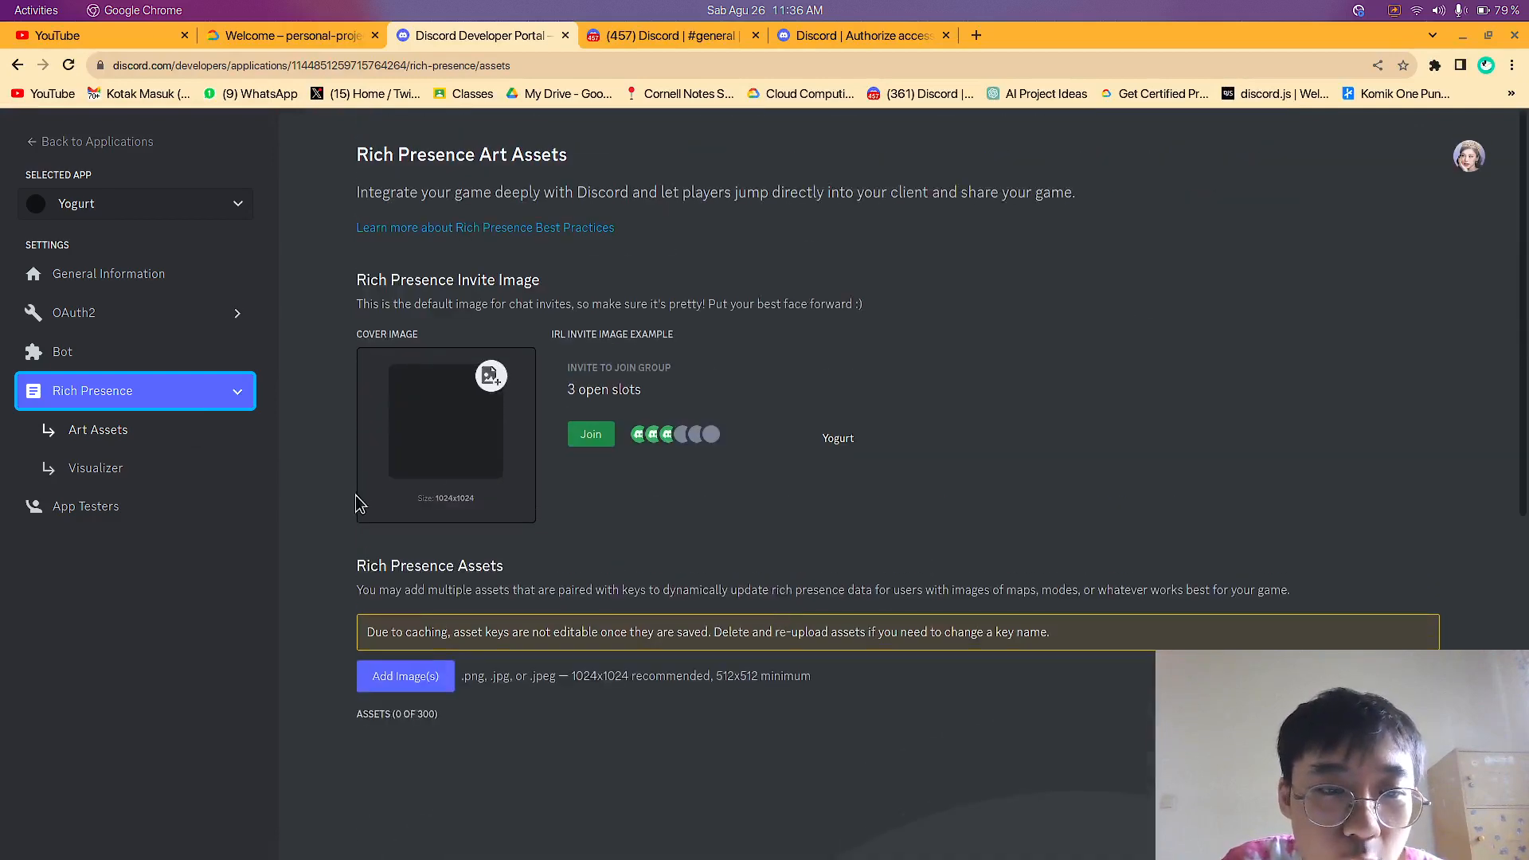
click(137, 470)
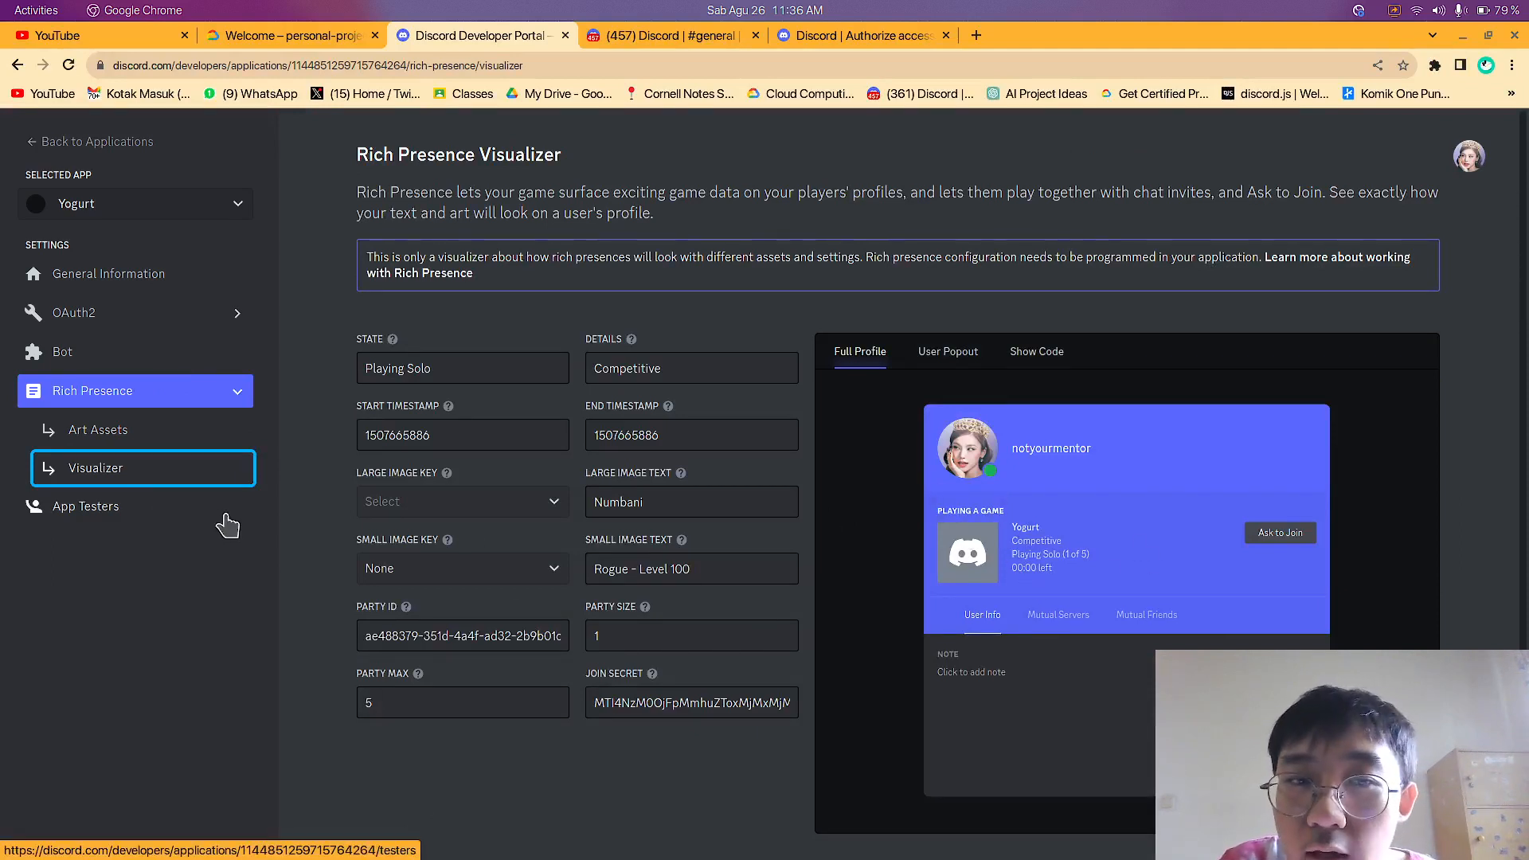
View Yogurt's App Testers settings and return to its General Information
click(181, 519)
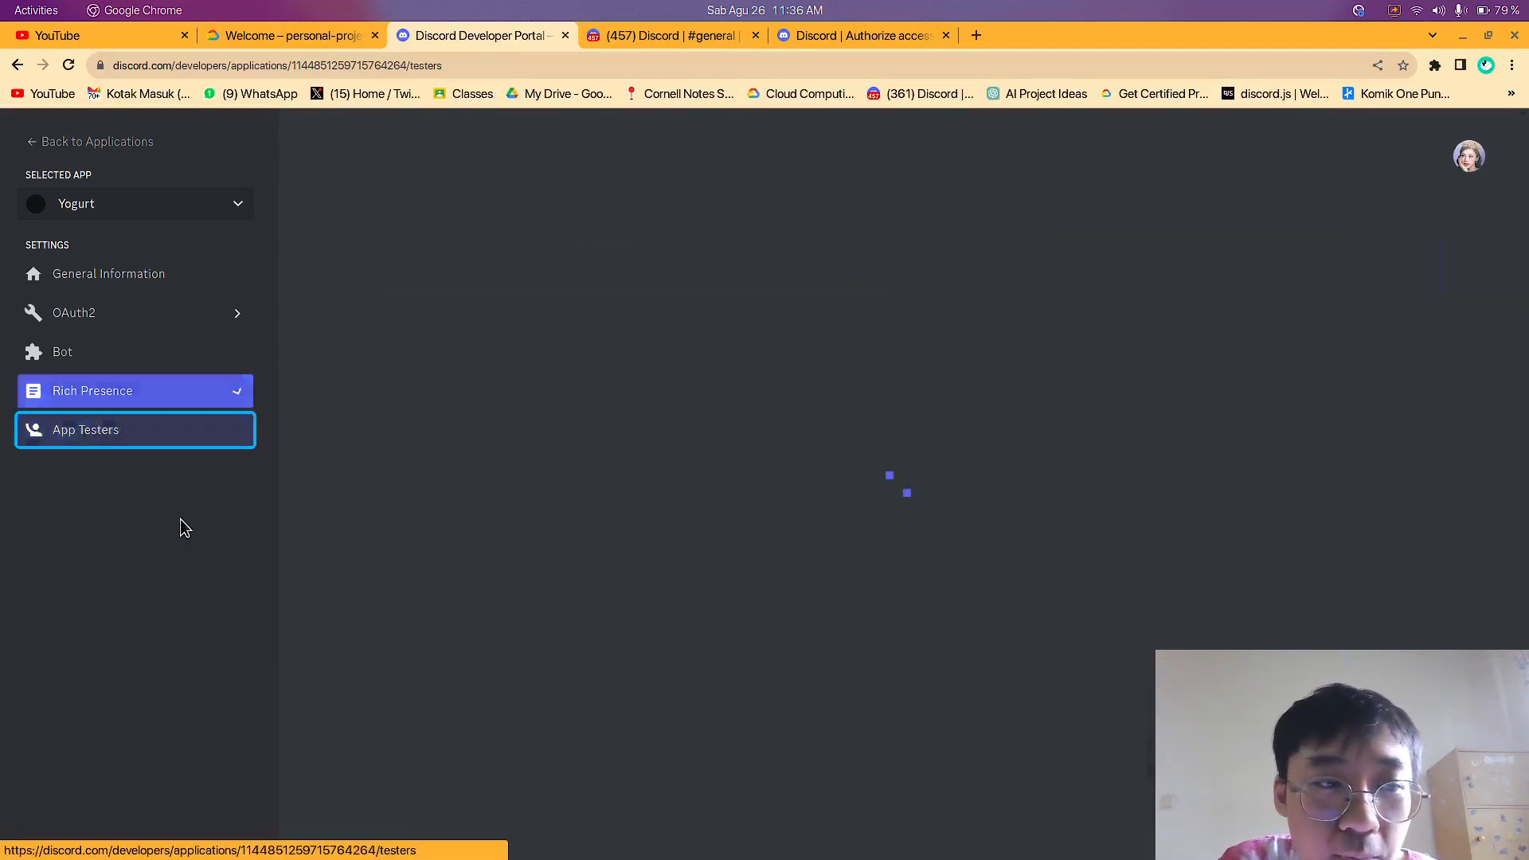
click(120, 279)
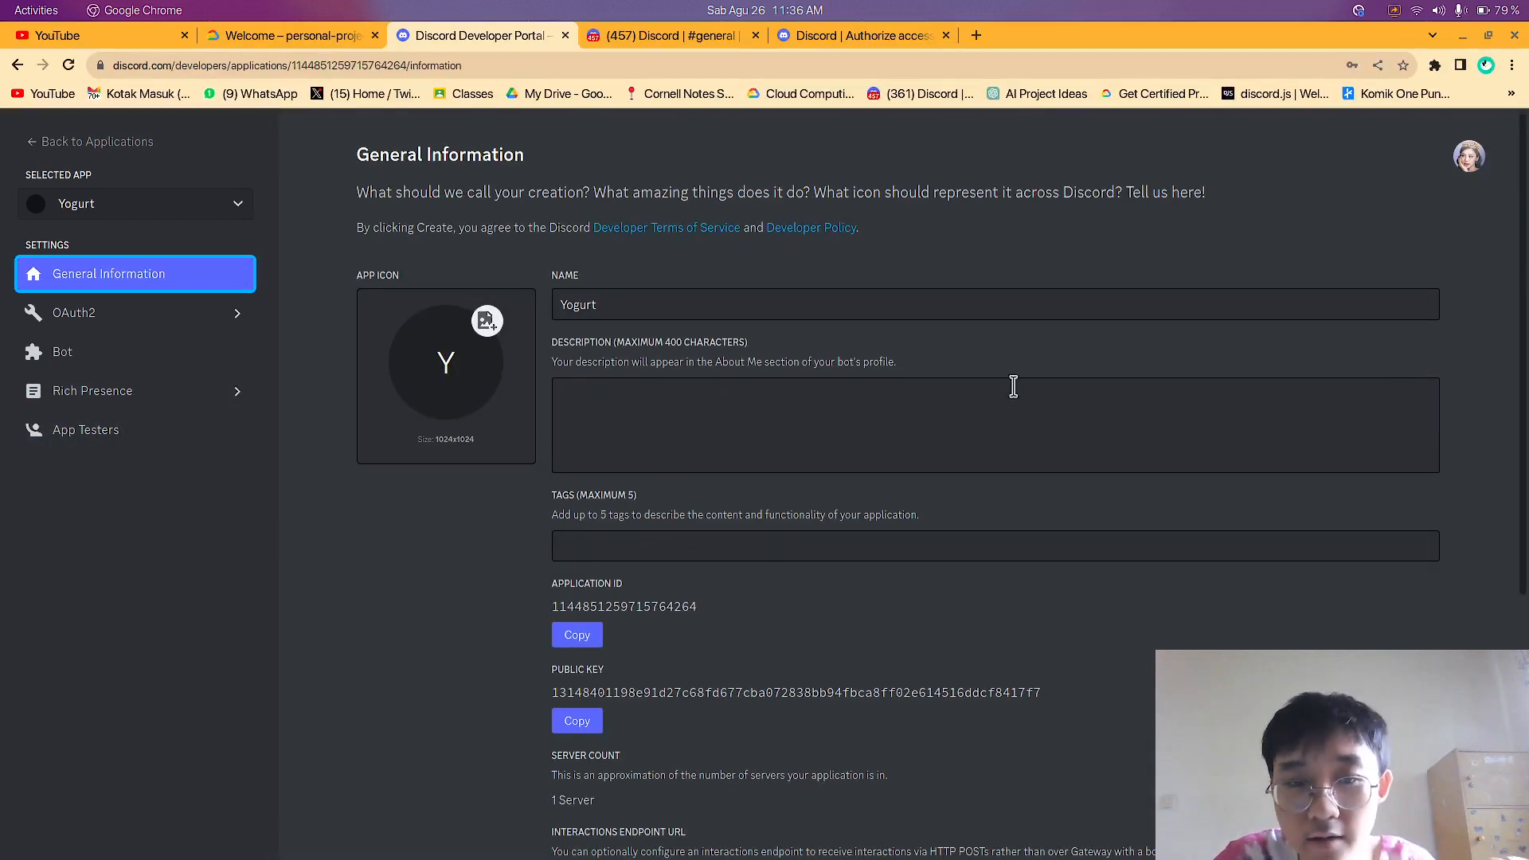
click(701, 11)
click(1197, 297)
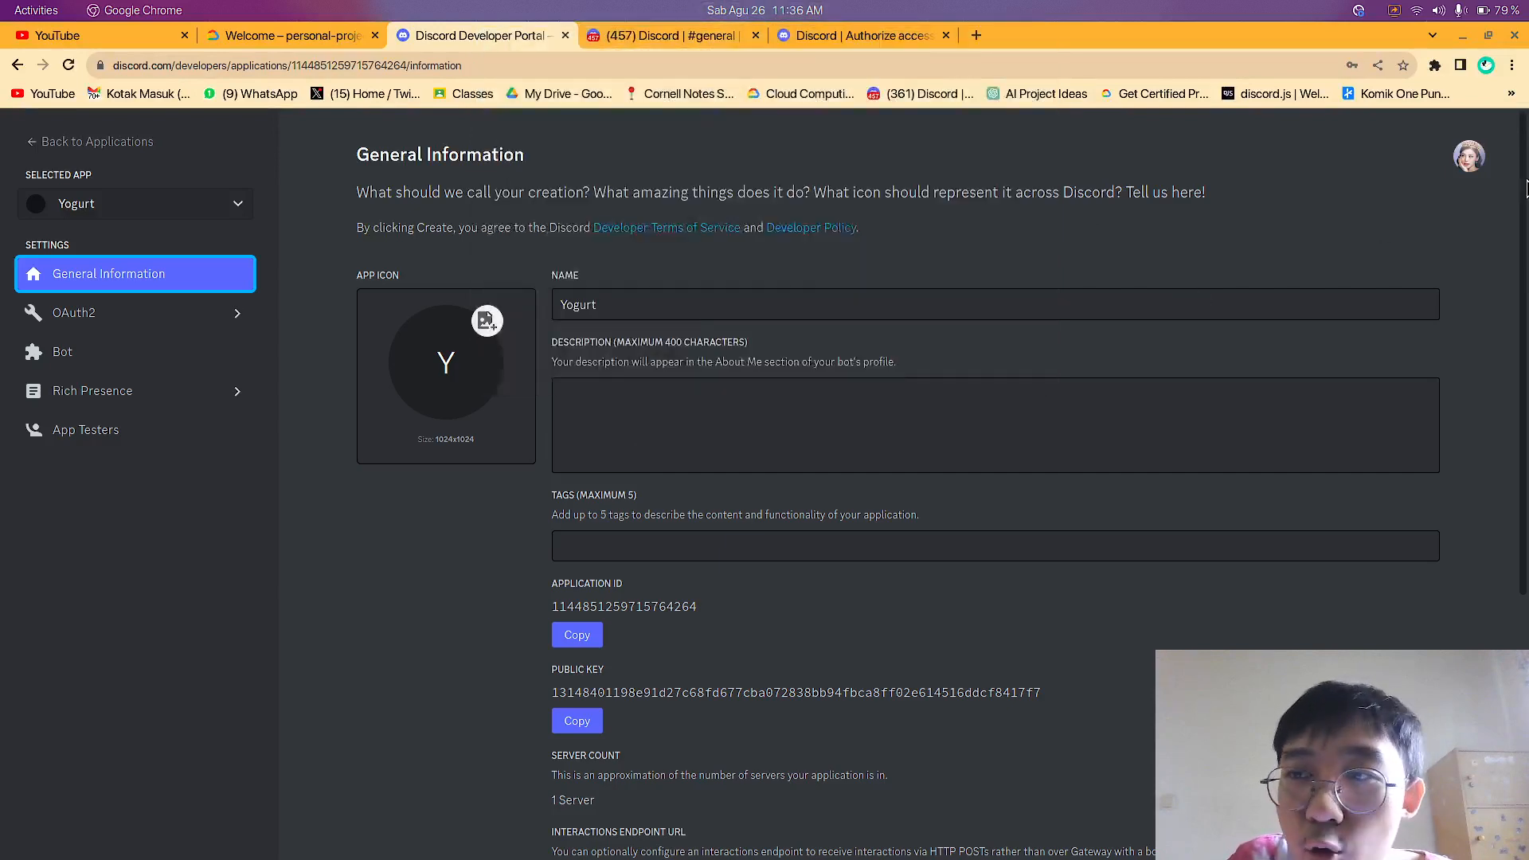
Return to Testing server and check the Yogurt bot's profile card from the welcome message and the member list
click(634, 35)
click(380, 776)
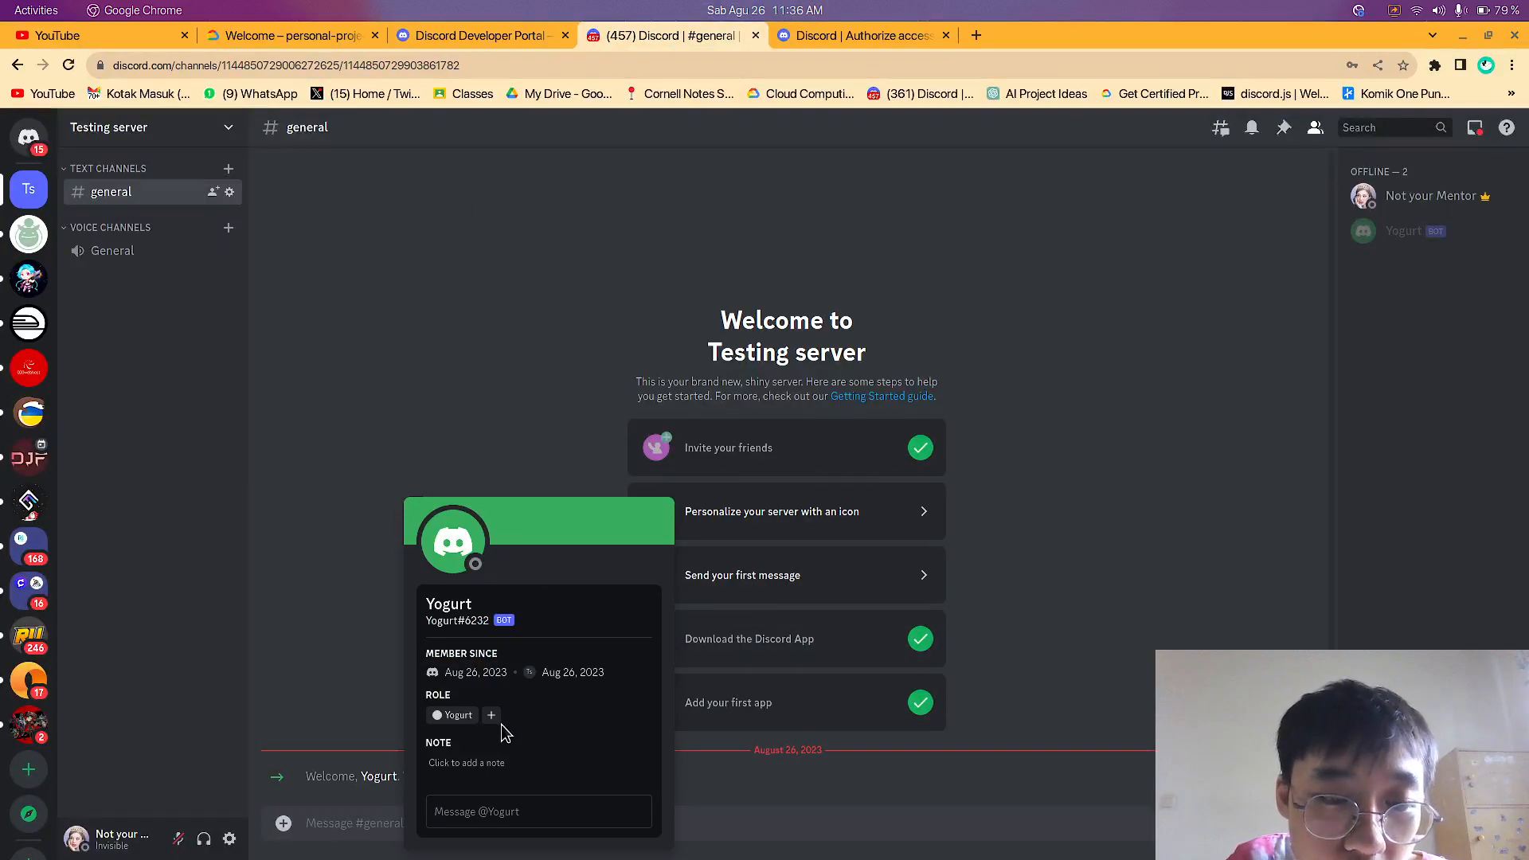
click(474, 535)
click(1232, 409)
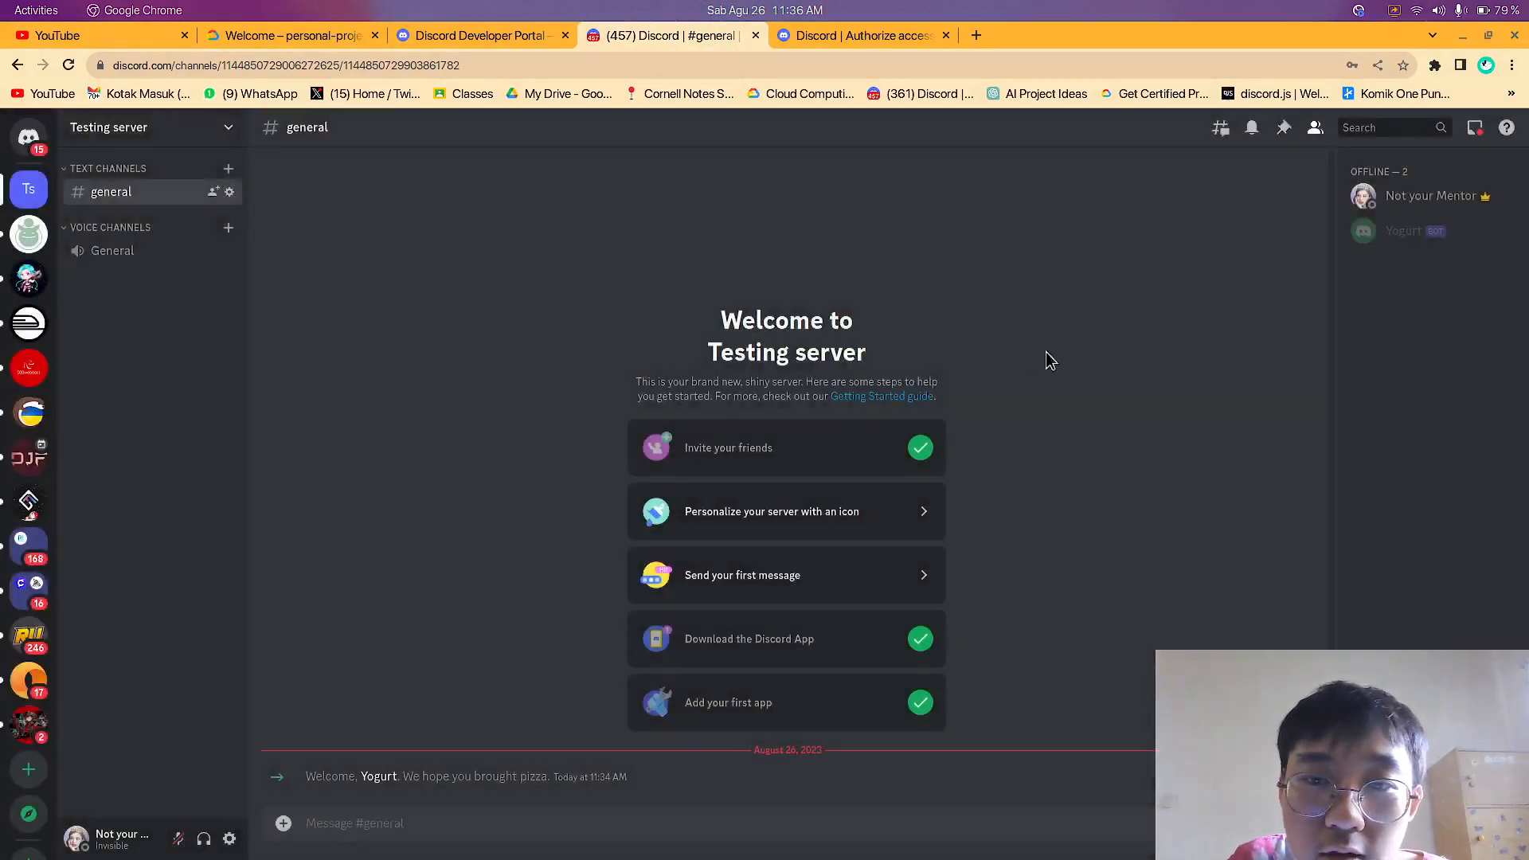
click(1381, 253)
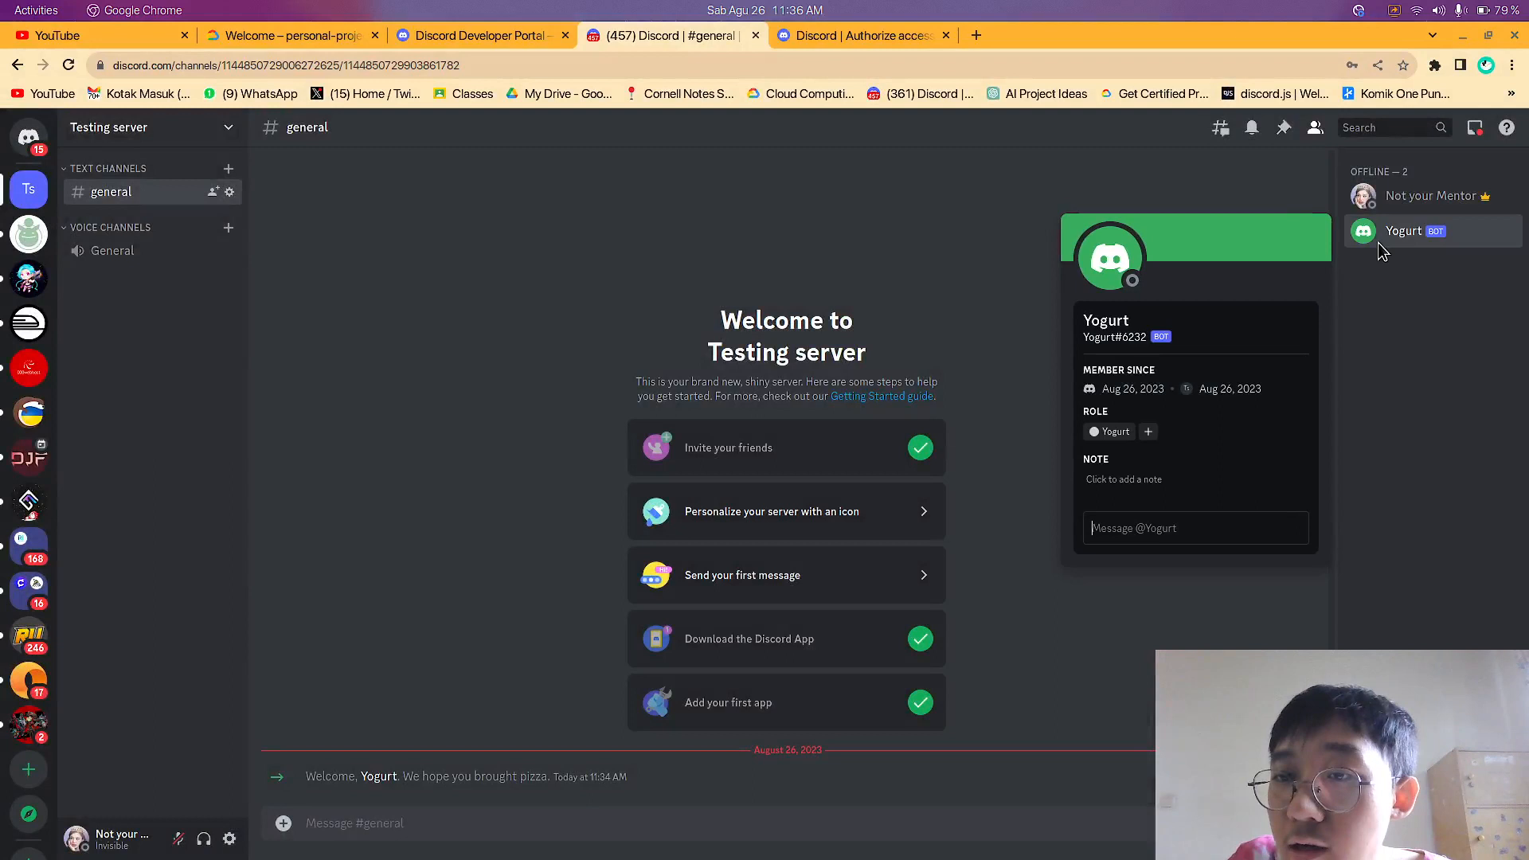
click(843, 263)
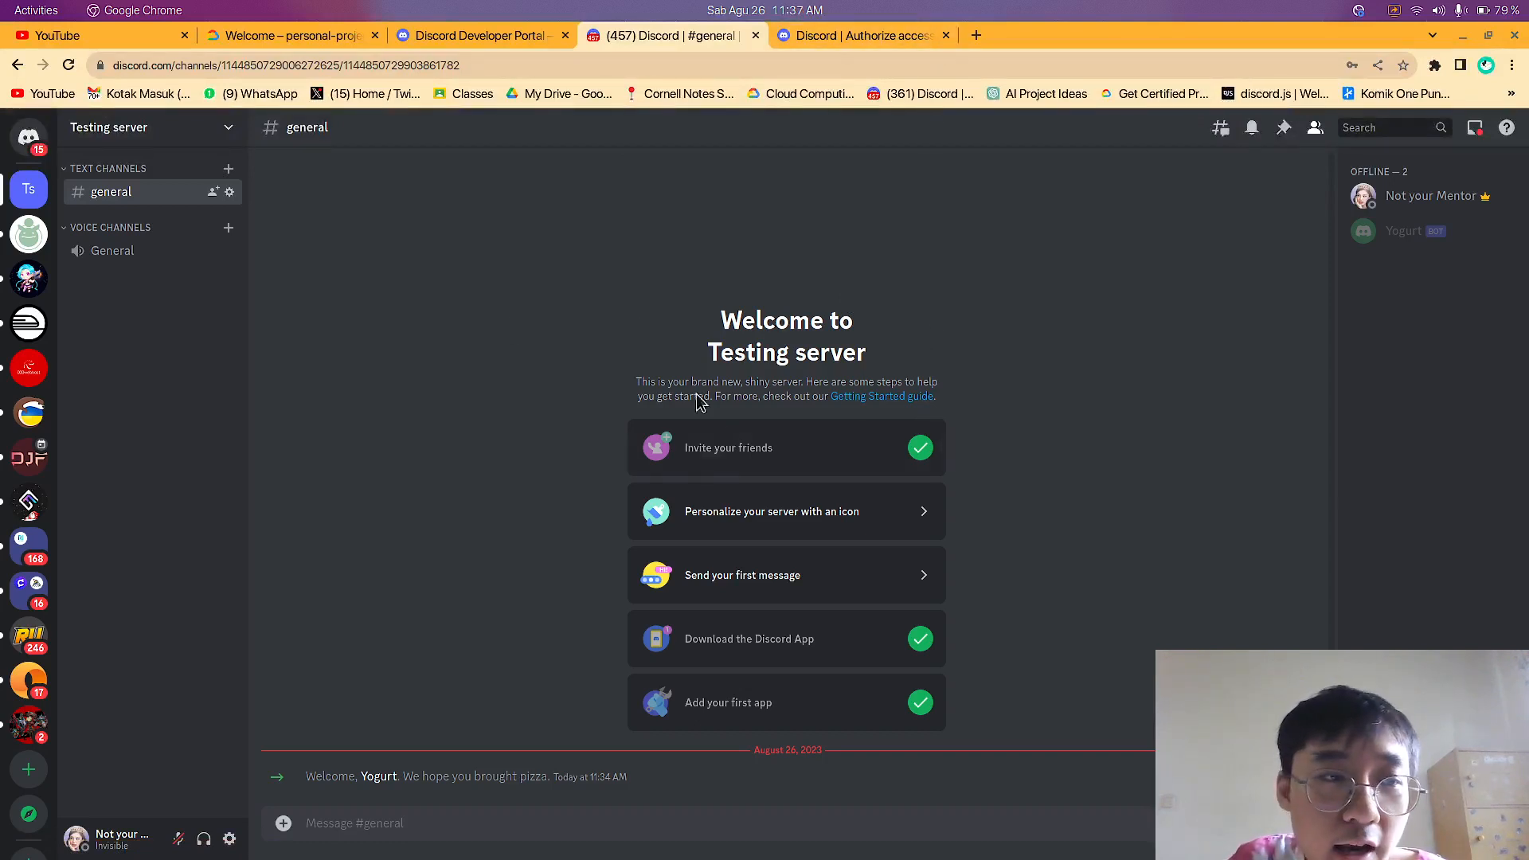
click(485, 37)
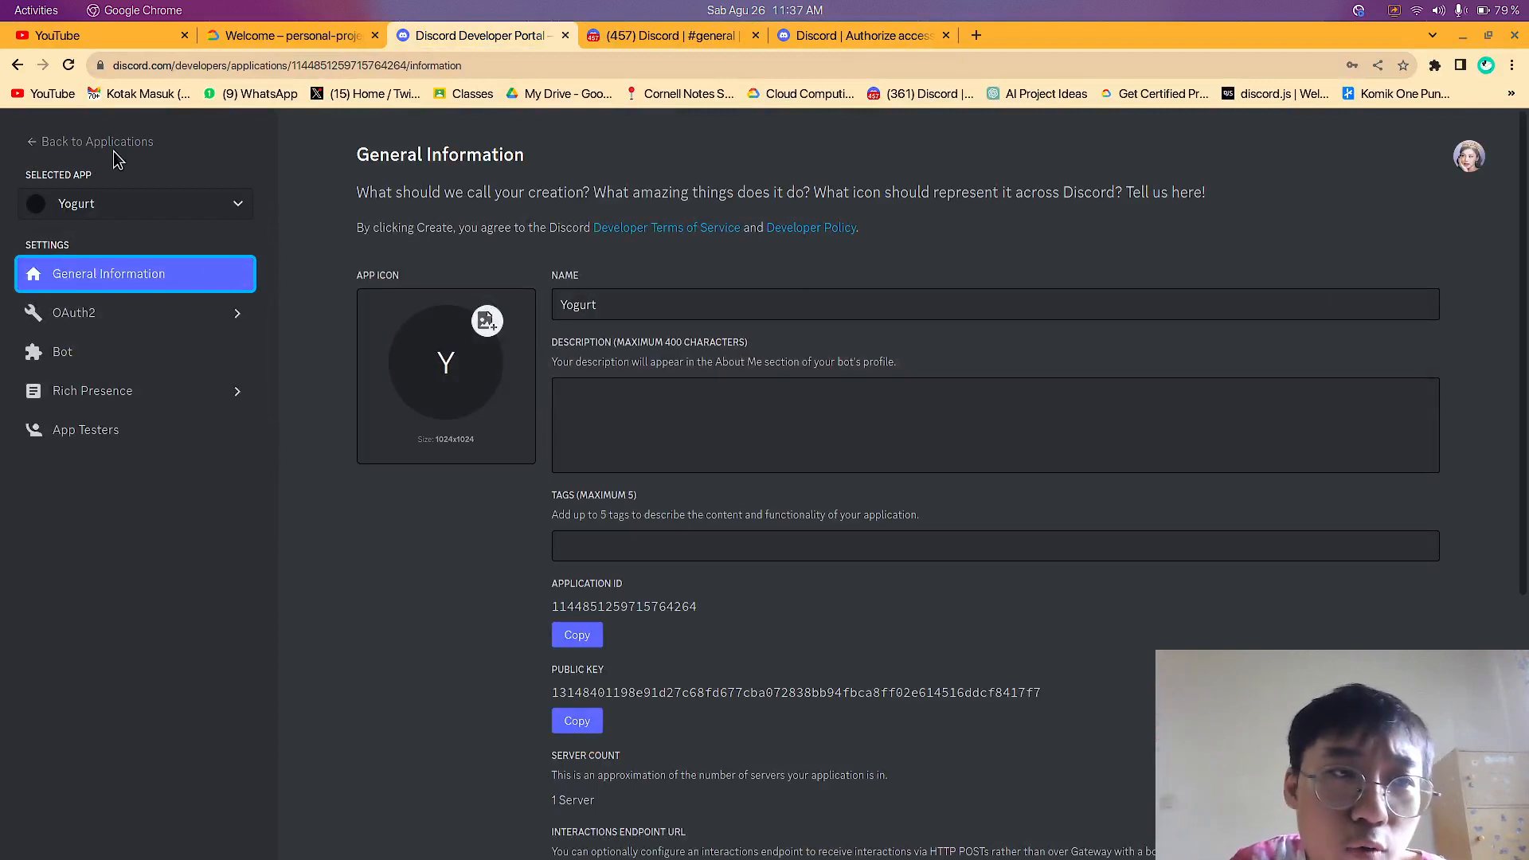
click(624, 35)
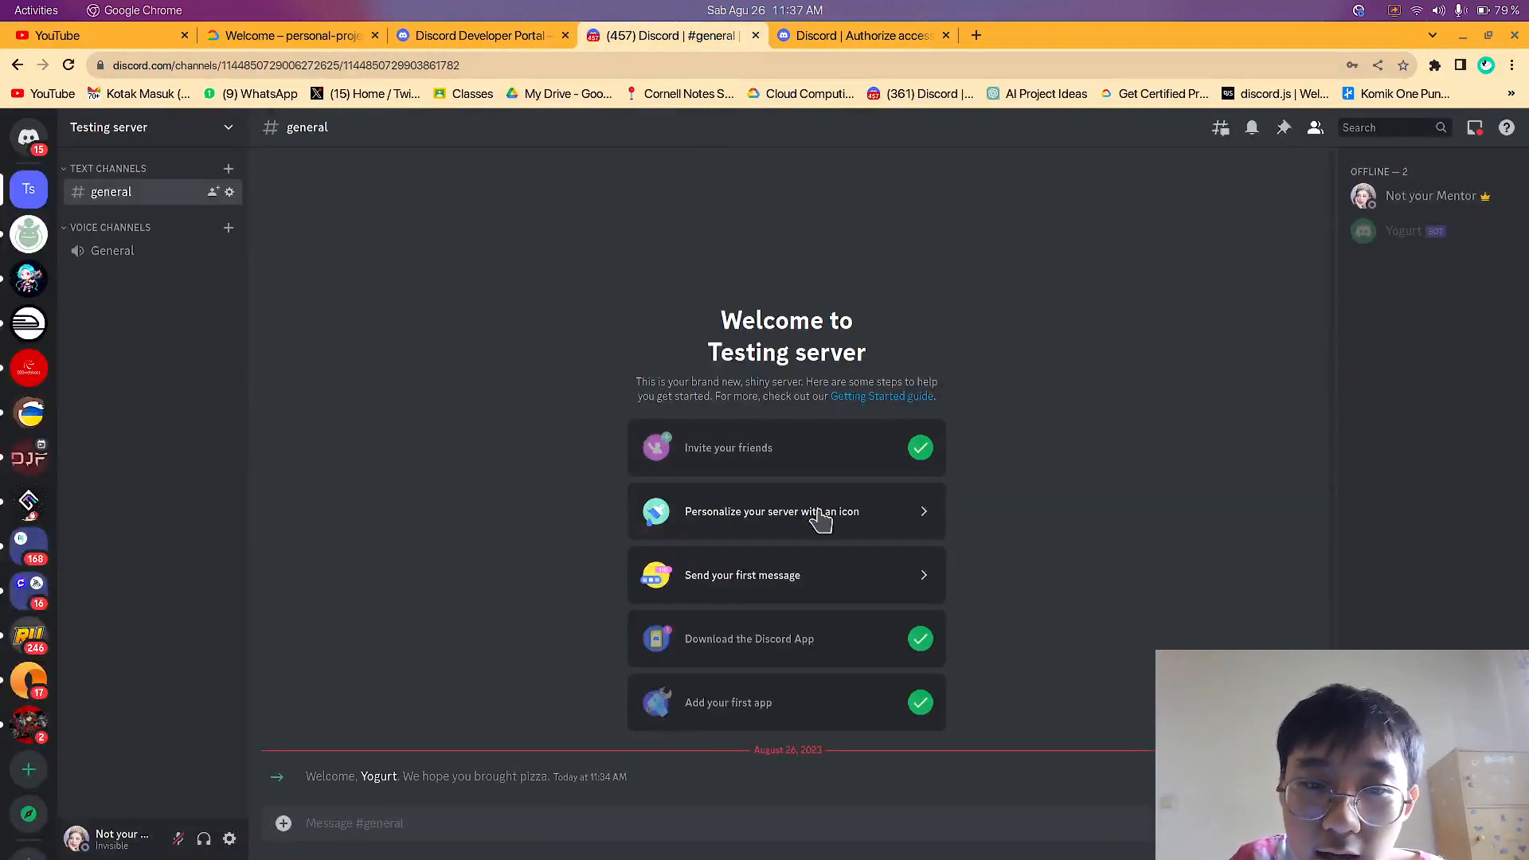
key(alt+Tab)
key(alt+Tab)
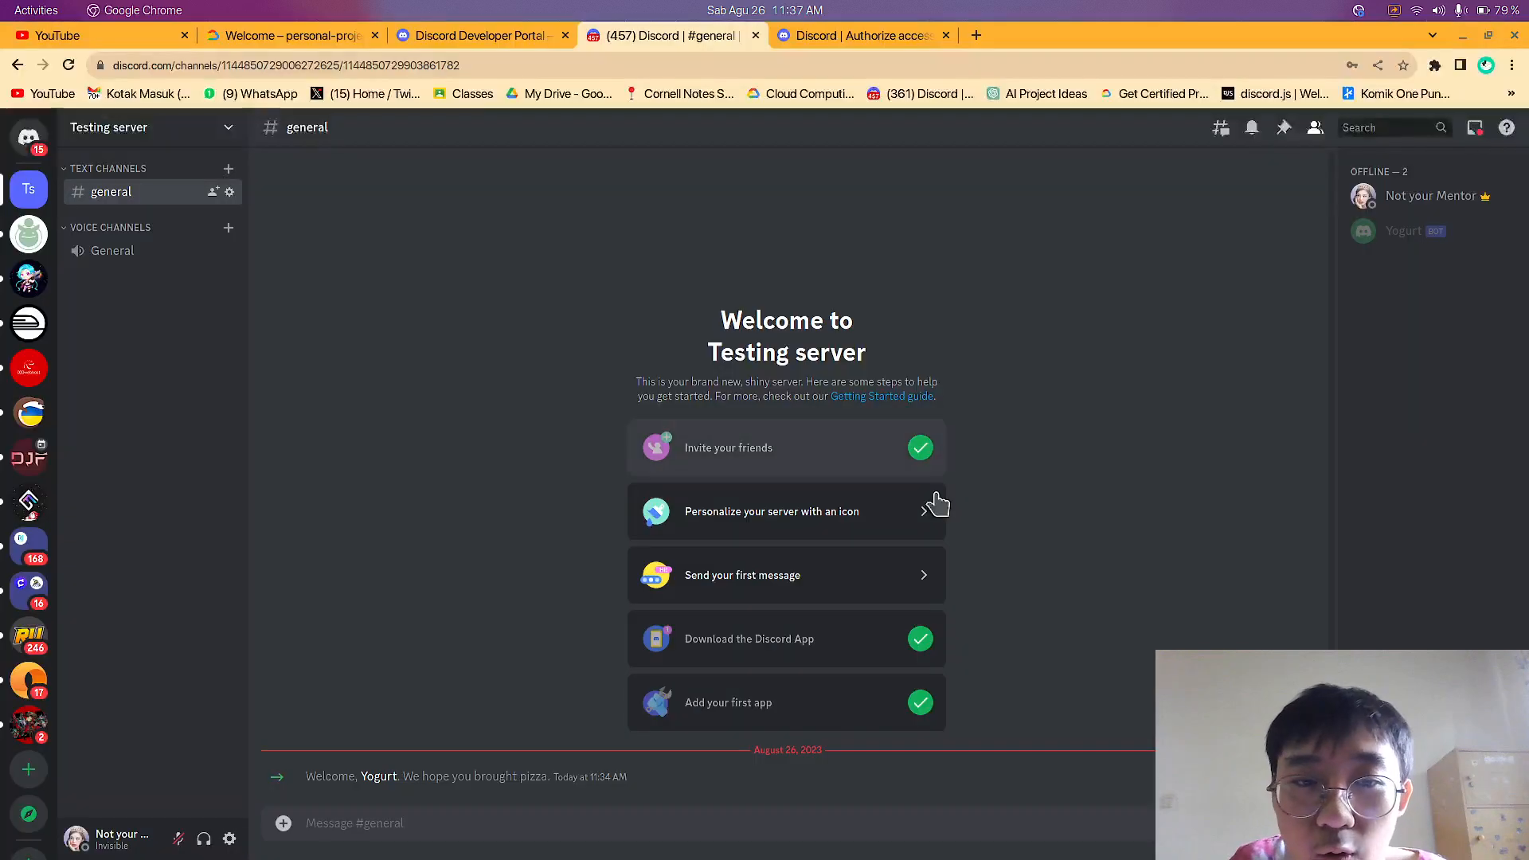
key(super)
click(1053, 278)
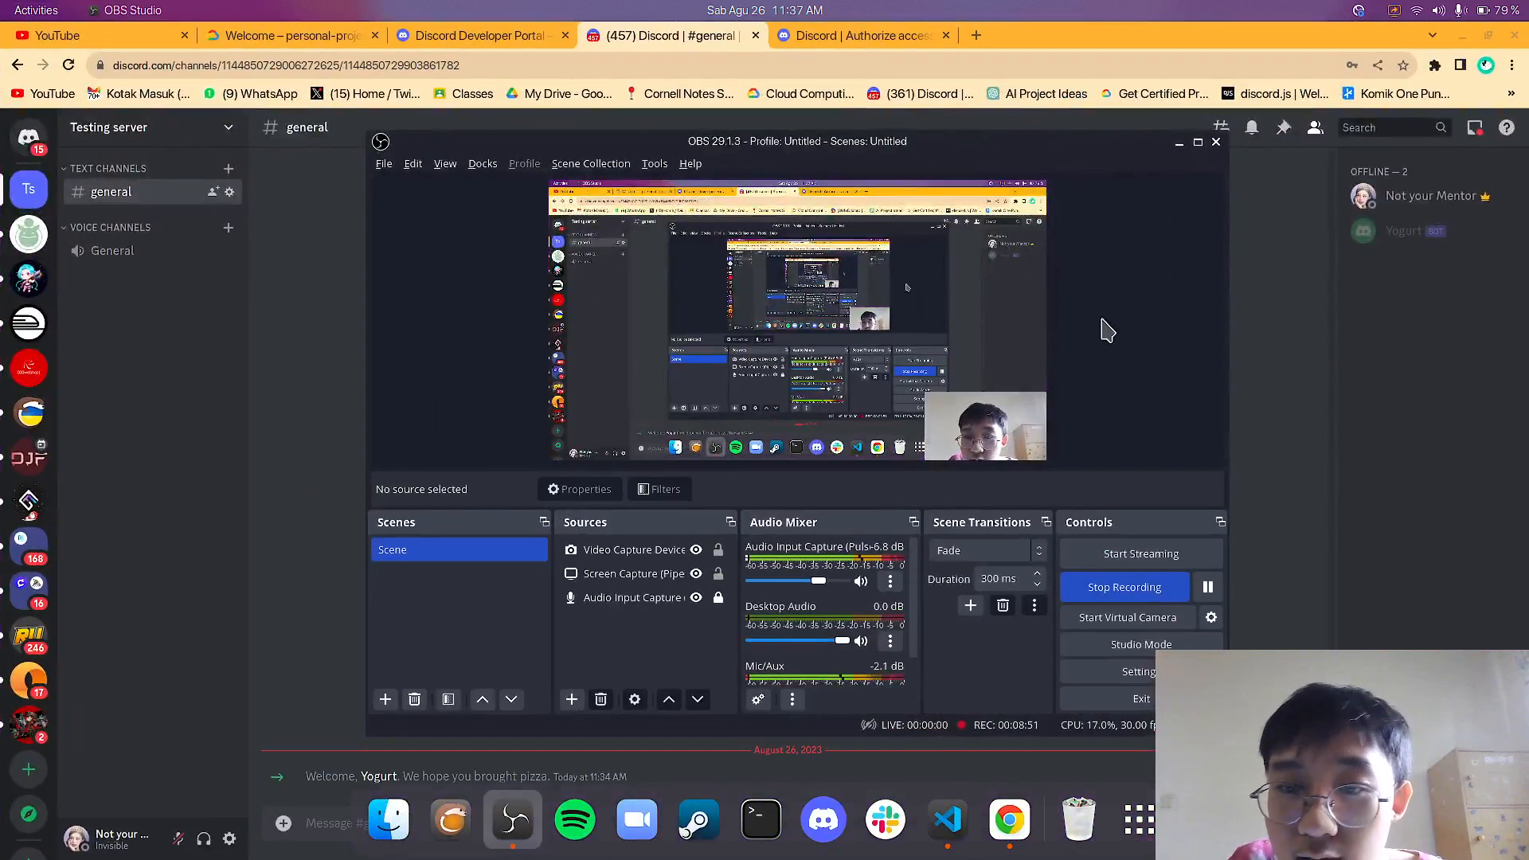